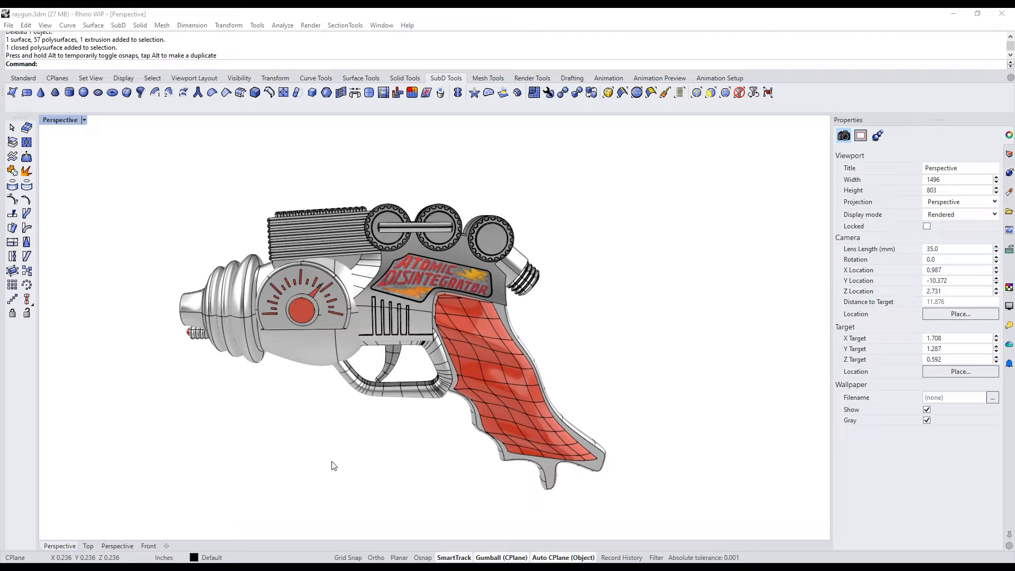
Select the ray gun's open polysurfaces to check which parts are not closed, and clear the selection.
right_drag(333, 465, 373, 434)
scroll(398, 430, up, 2)
scroll(392, 448, down, 2)
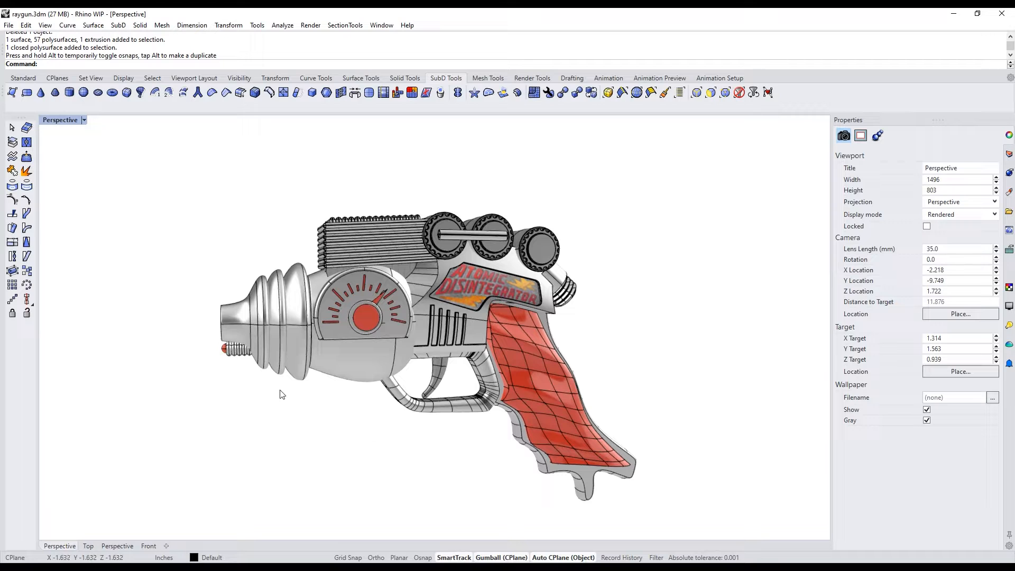
drag(197, 168, 766, 523)
middle_click(675, 364)
click(710, 405)
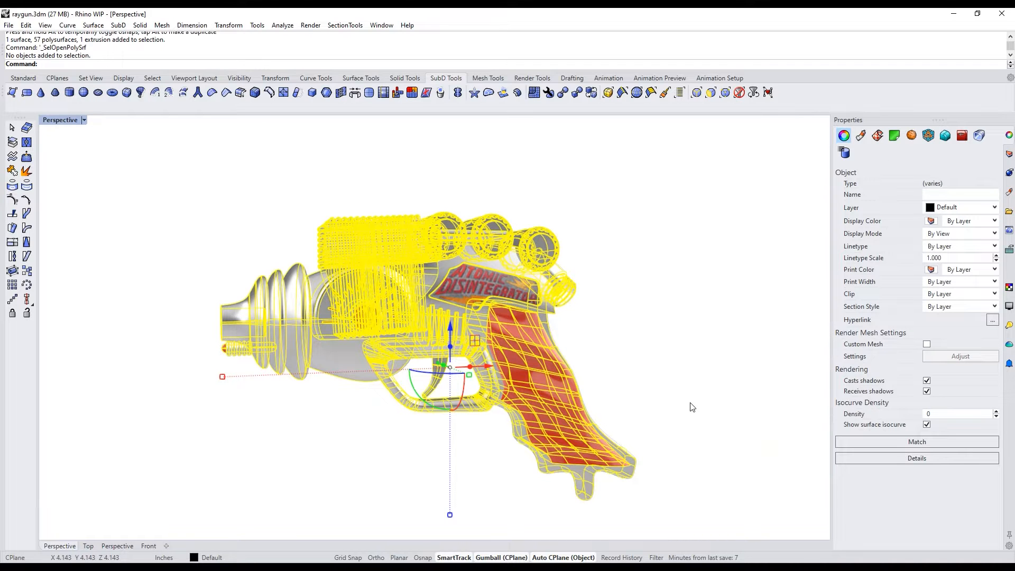
click(682, 356)
middle_click(681, 356)
click(713, 400)
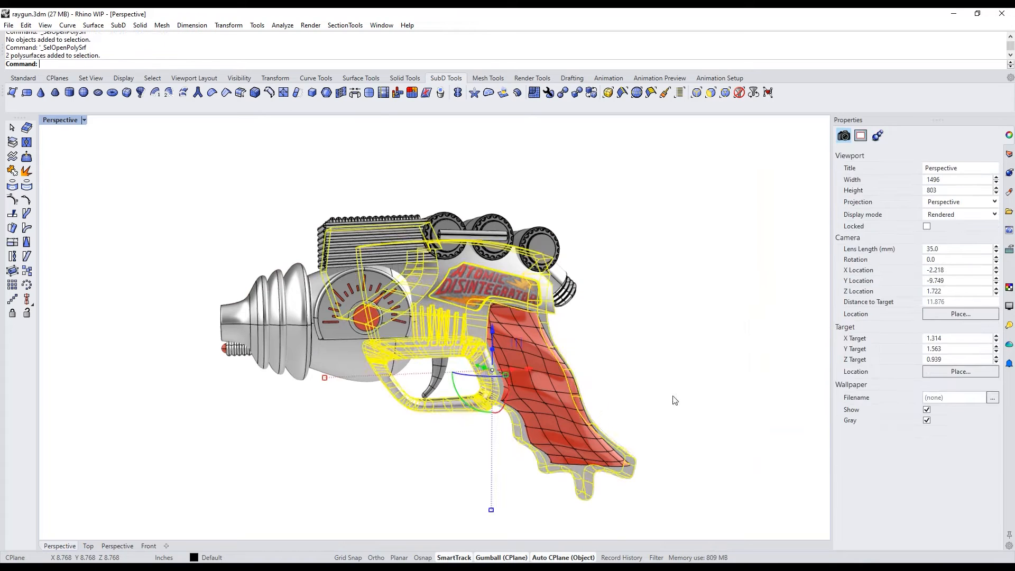
right_drag(637, 307, 662, 304)
key(Escape)
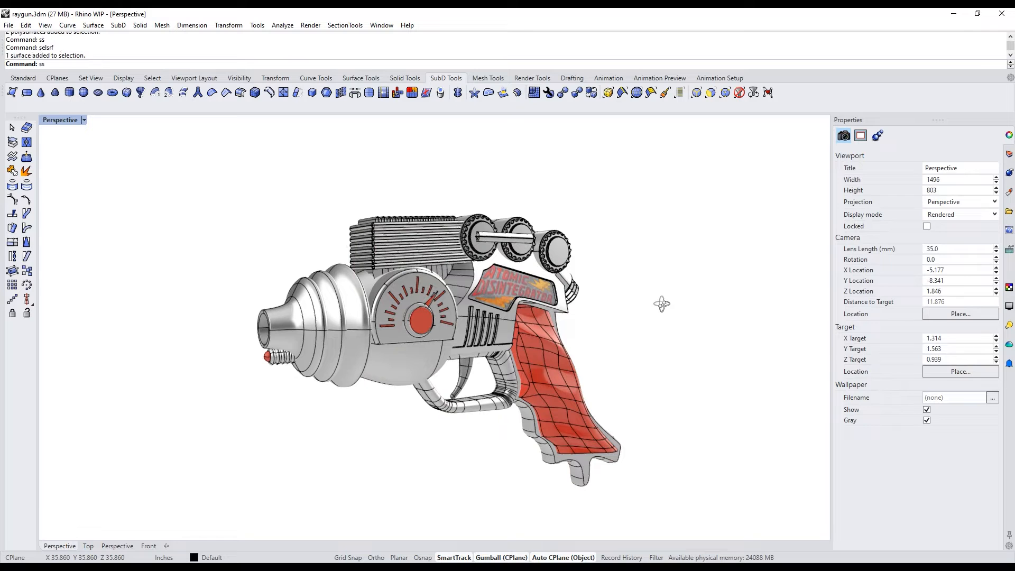
Select the single surfaces in the model with SelSrf to check for loose surfaces, and clear the selection.
text(ss)
key(Return)
key(Escape)
right_drag(661, 303, 650, 340)
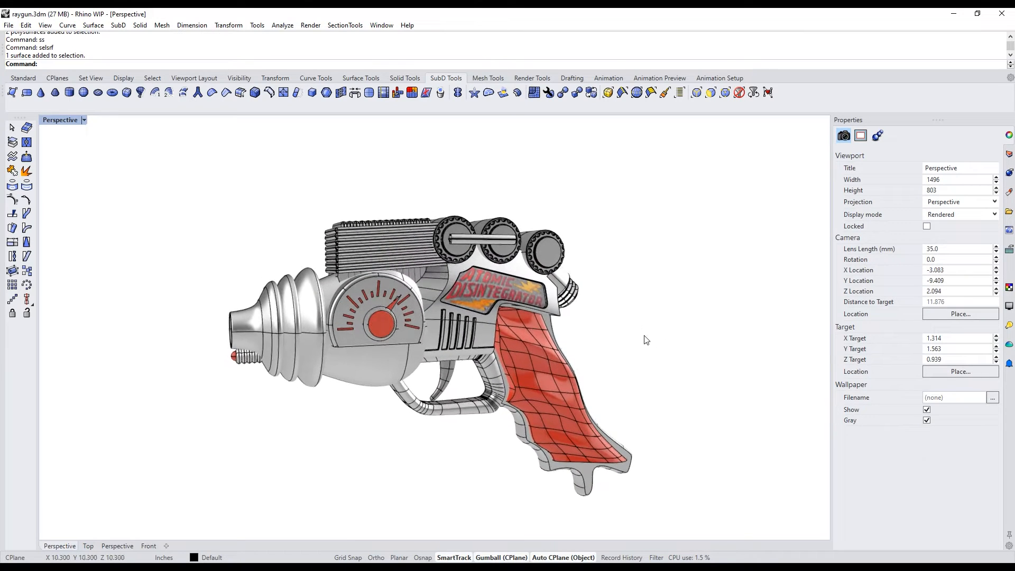
Inspect the ribbed nozzle and the small ribbed emitter beneath it by selecting their solids.
click(294, 360)
key(Escape)
scroll(243, 370, up, 5)
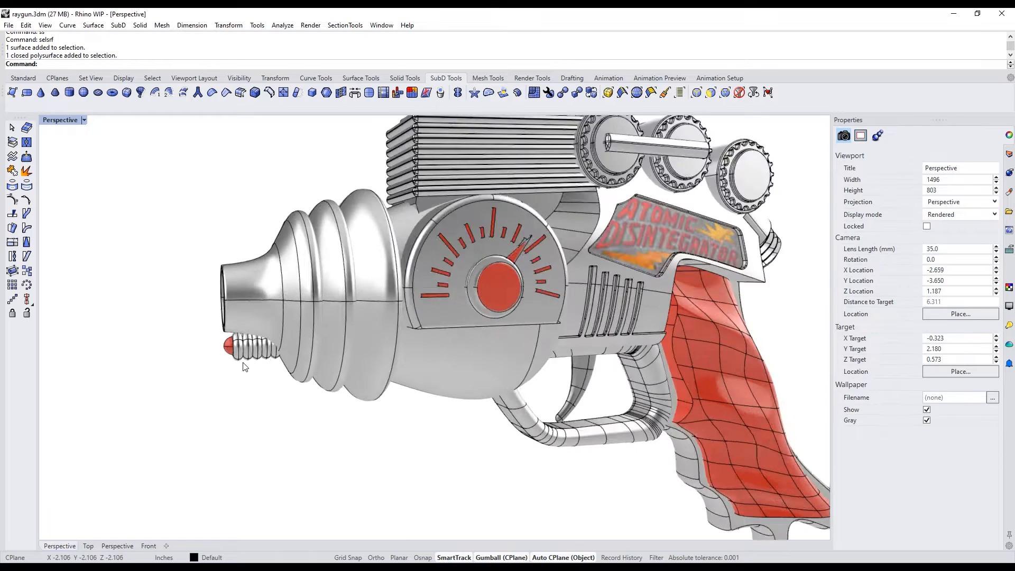
drag(201, 385, 307, 341)
key(Escape)
drag(284, 384, 226, 341)
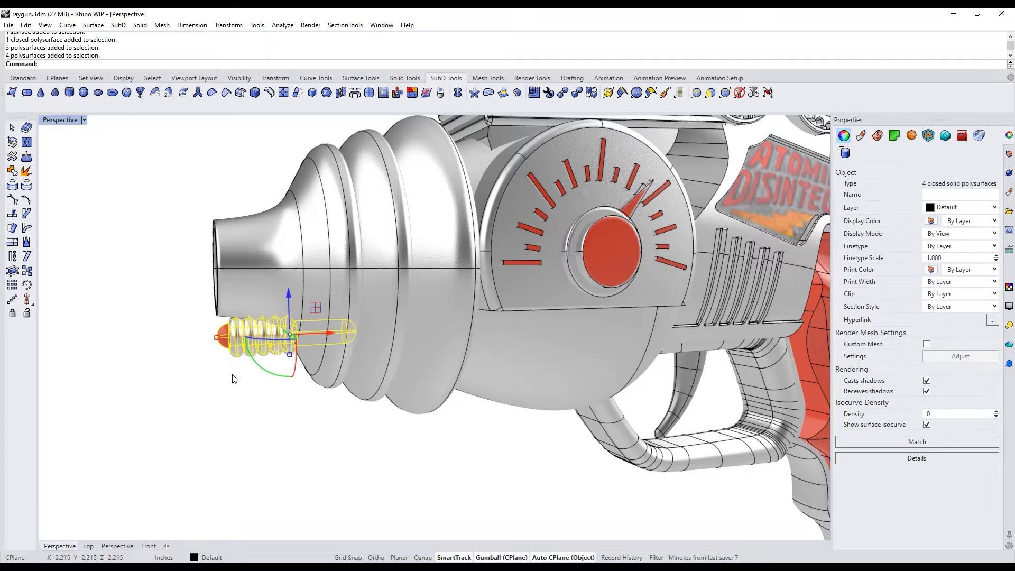
key(Escape)
scroll(262, 373, down, 10)
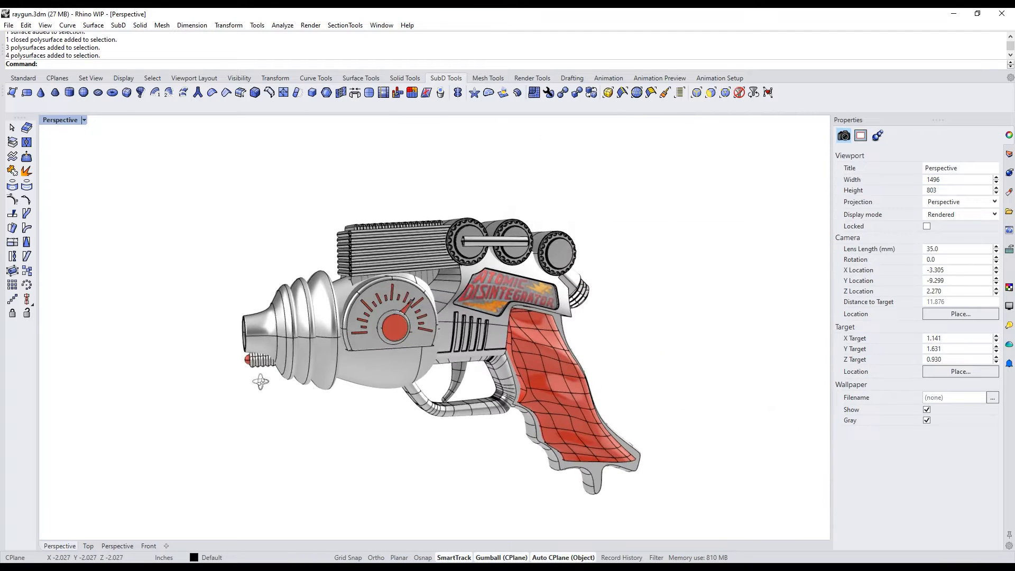
Inspect the open body polysurface, the stacked rods above it and the knurled cylinders by selecting them in turn.
scroll(275, 381, up, 2)
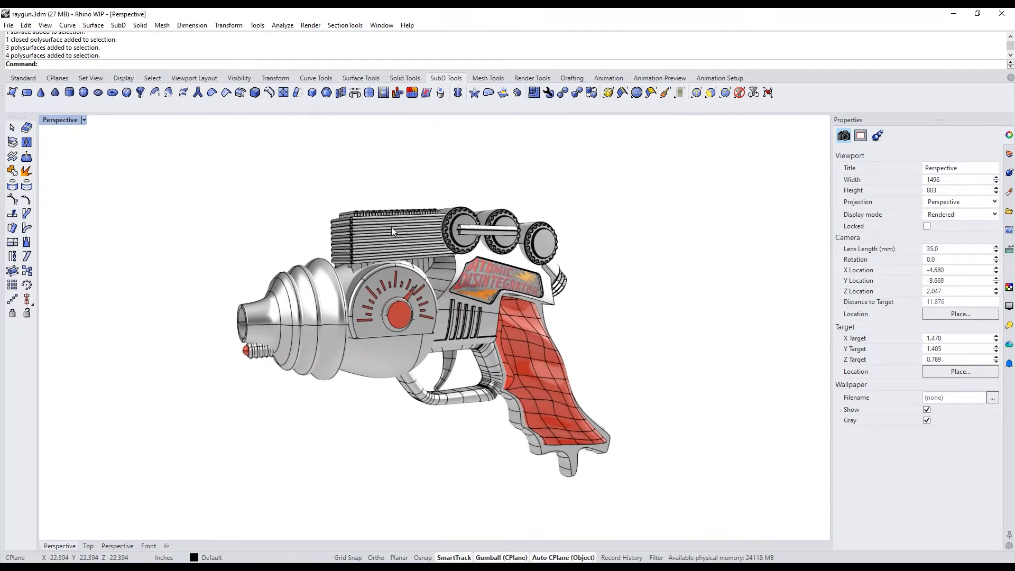
scroll(433, 264, up, 5)
click(468, 315)
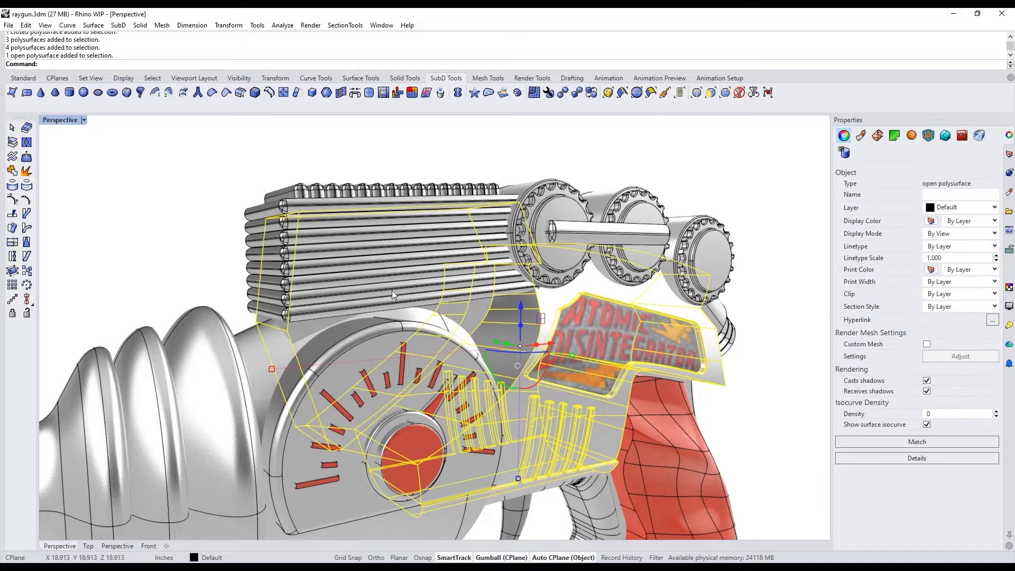
click(234, 188)
drag(253, 174, 228, 306)
click(327, 157)
drag(416, 146, 295, 191)
click(502, 150)
click(561, 195)
click(599, 172)
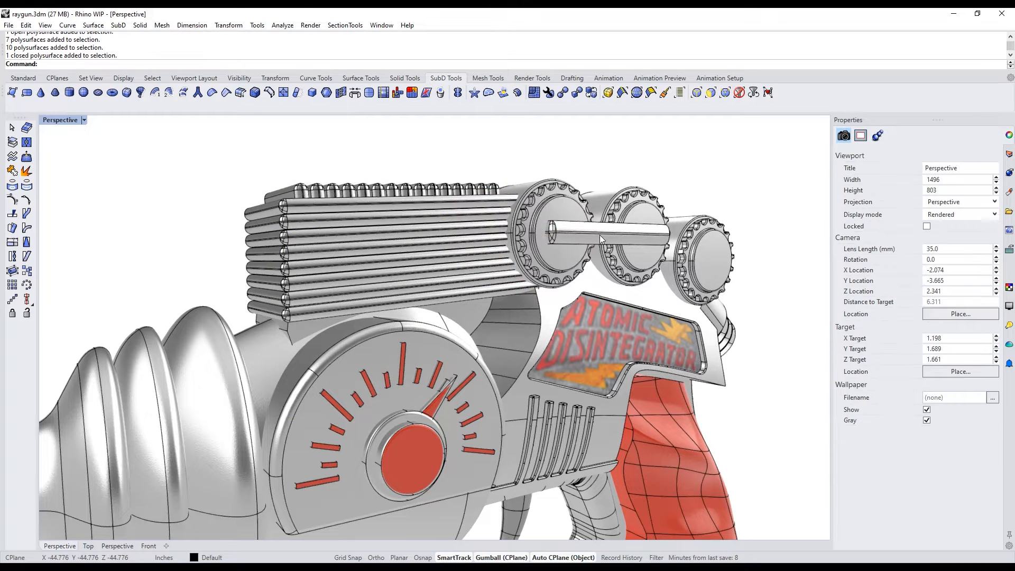
Select all parts of the ray gun and set the Perspective viewport's display mode to Shaded.
scroll(640, 191, down, 4)
shift+right_drag(656, 300, 566, 283)
mouse_move(691, 350)
right_down()
mouse_move(652, 347)
mouse_move(671, 351)
right_up()
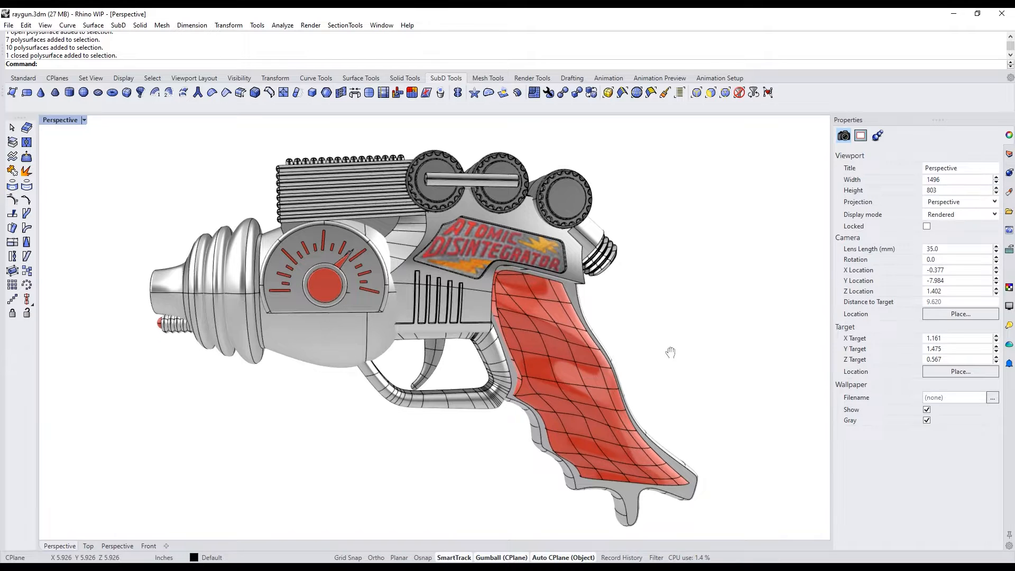
right_drag(670, 352, 645, 350)
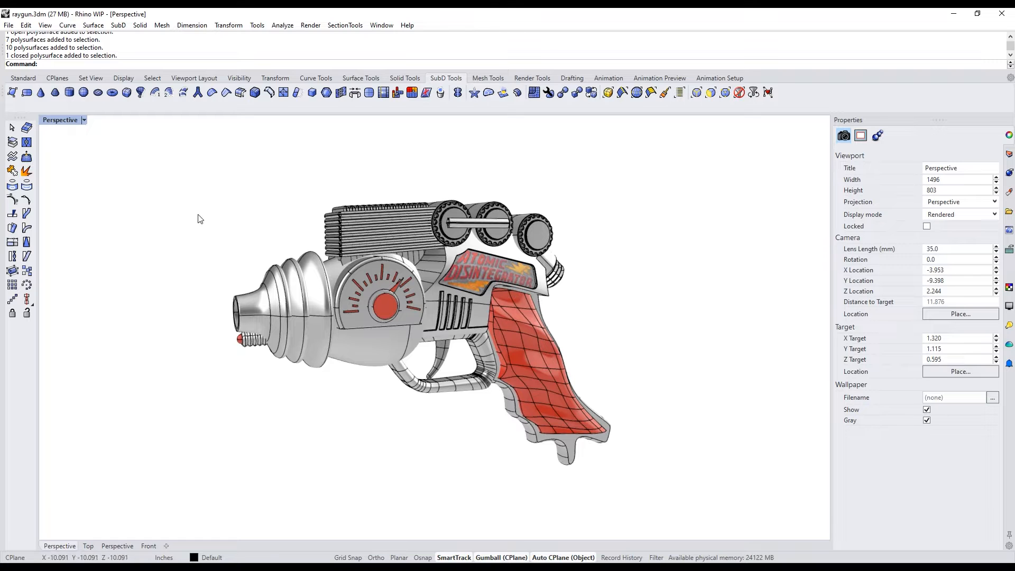
drag(188, 169, 680, 510)
click(61, 120)
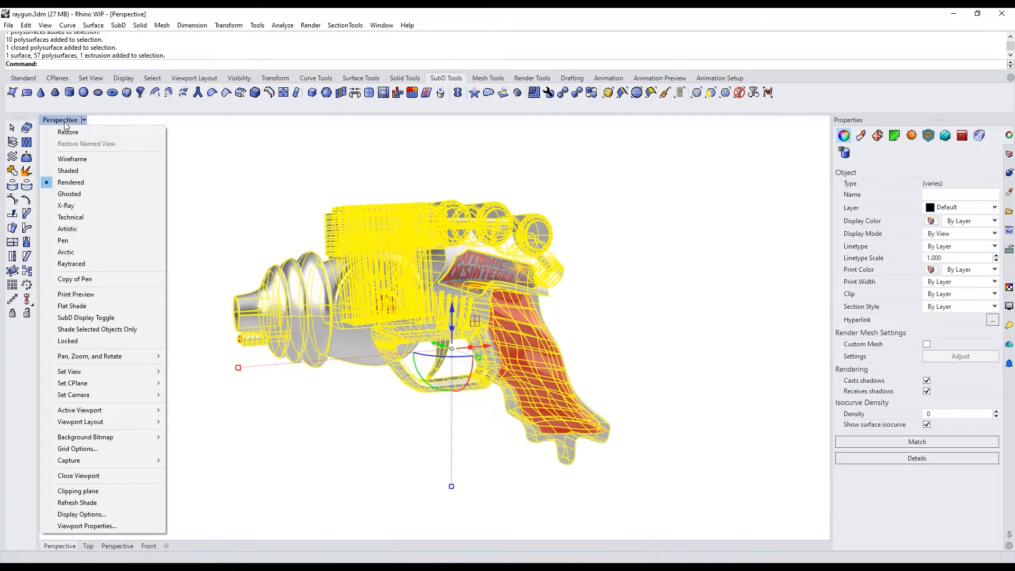
click(72, 167)
Start ShrinkWrap on the selected ray gun parts with the preview on and the input objects hidden.
shift+right_drag(193, 220, 239, 231)
text(ShrinkWrap)
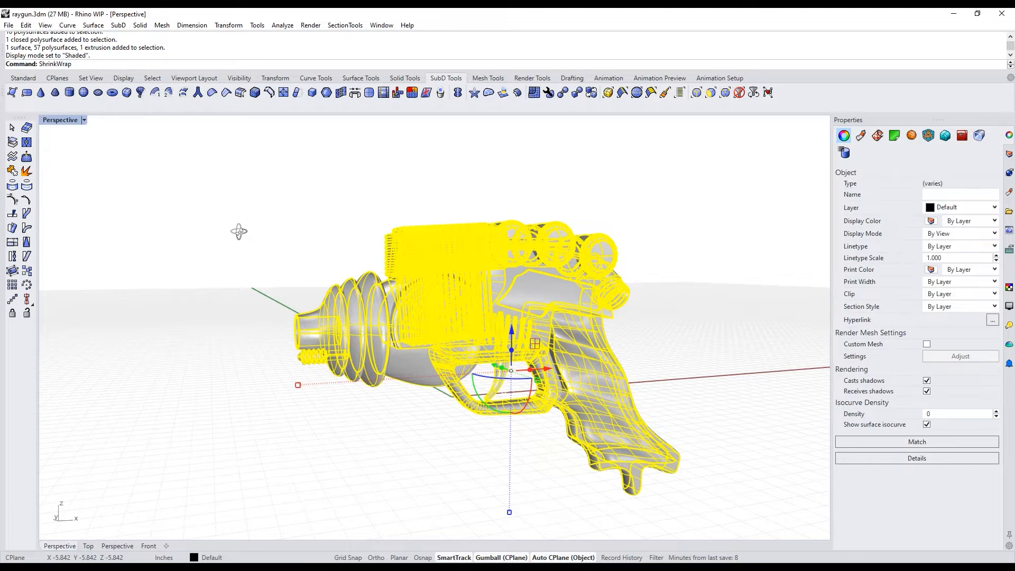
key(Return)
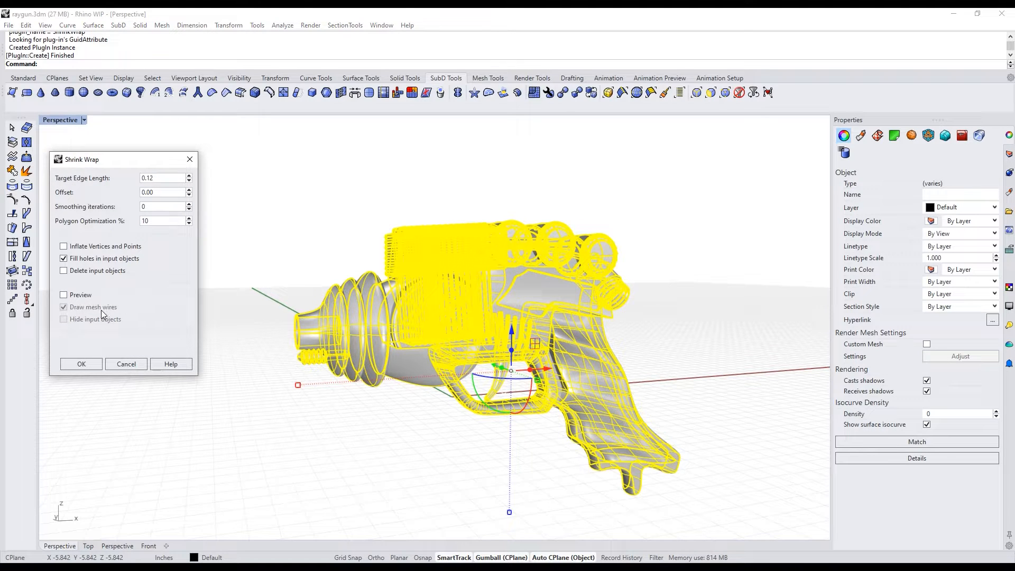
click(68, 295)
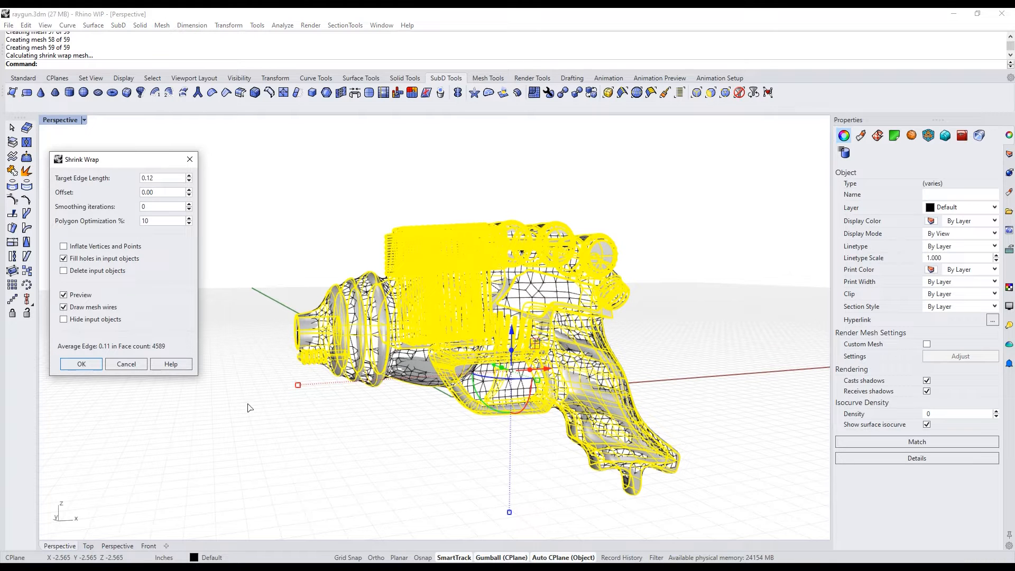
click(104, 320)
right_drag(317, 463, 403, 453)
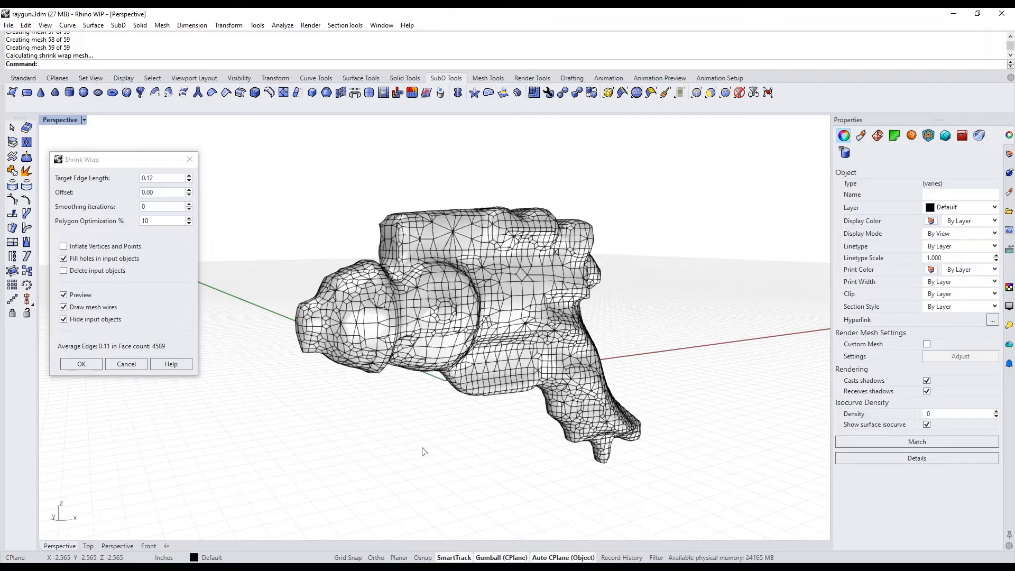
right_drag(428, 413, 397, 417)
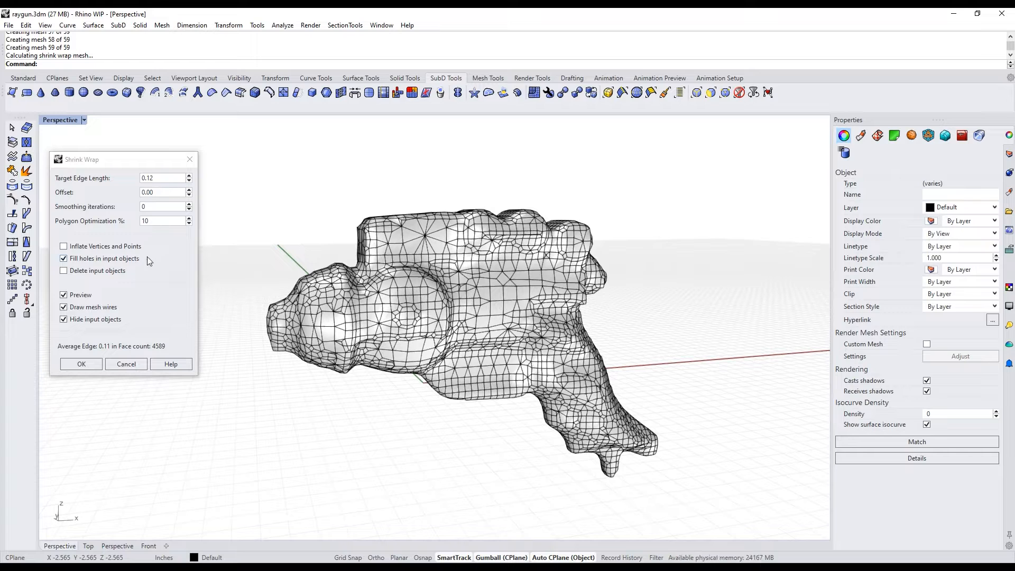
Turn off filling holes in the input objects and set the shrink wrap's target edge length to 0.02.
click(64, 259)
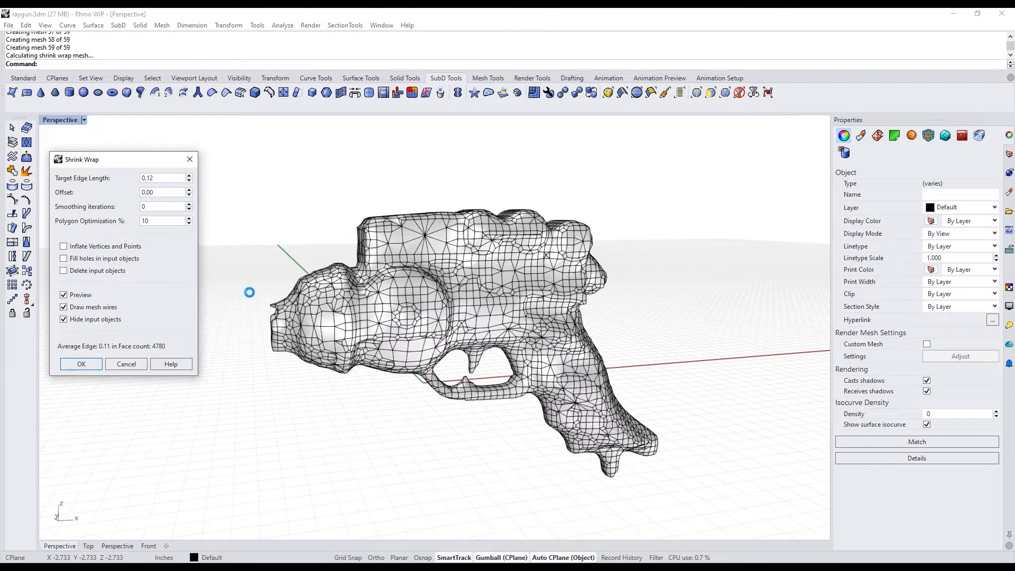
double_click(167, 179)
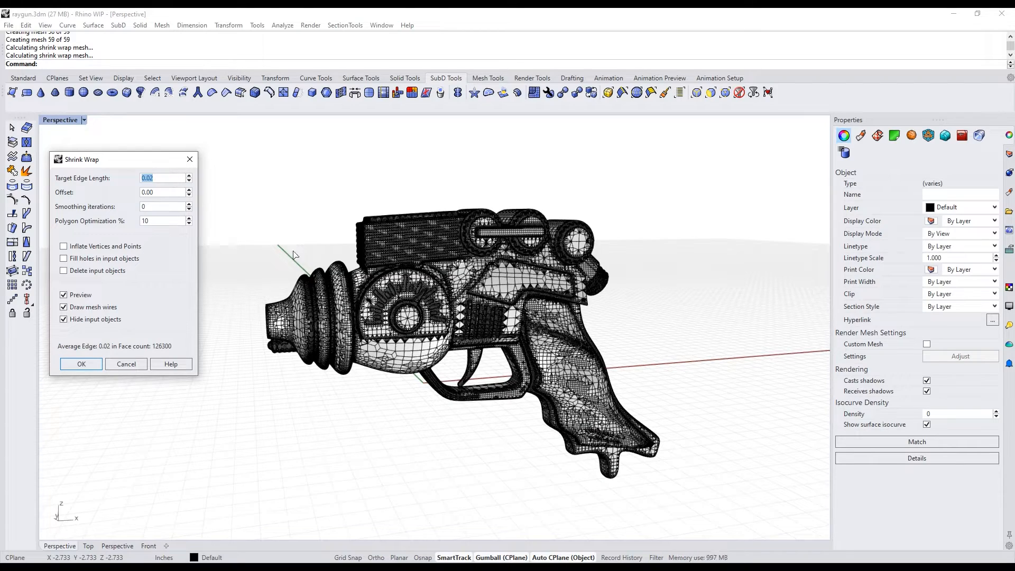
right_drag(297, 229, 330, 232)
scroll(349, 243, up, 8)
scroll(346, 243, down, 5)
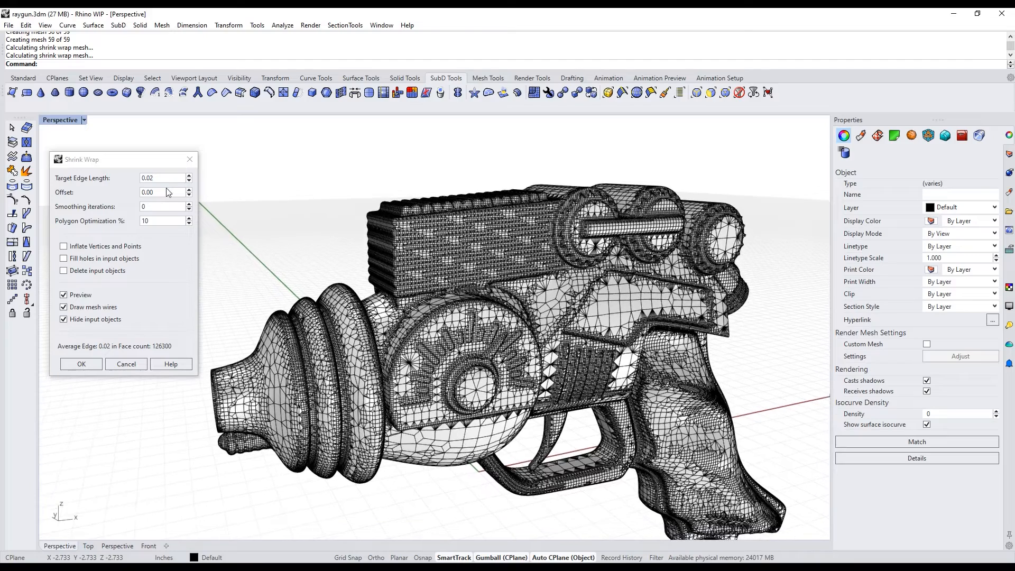
Set the target edge length to 0.01 and polygon optimization to 0%, and create the shrink wrap mesh.
click(168, 179)
text(.01)
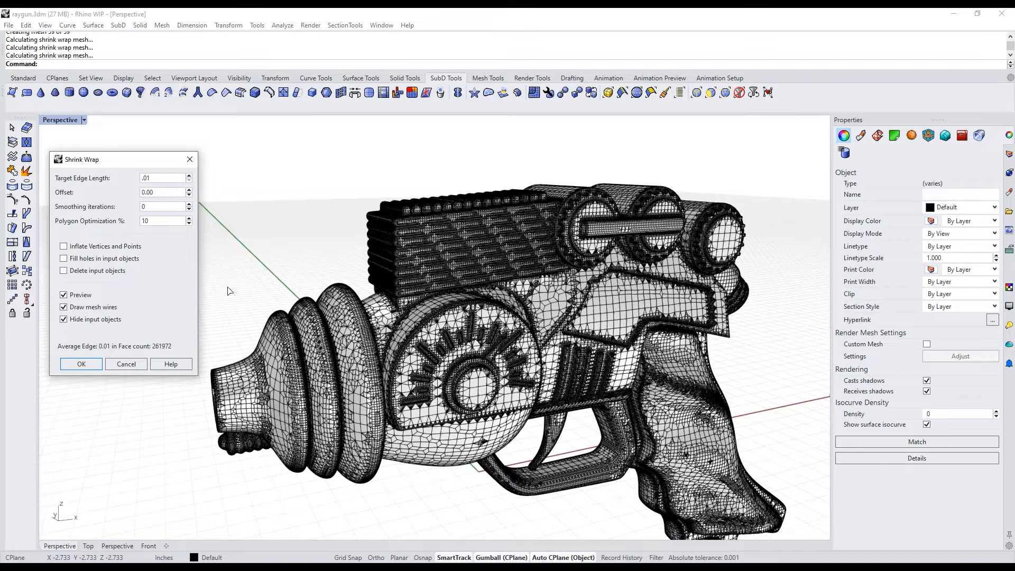
click(162, 220)
text(0)
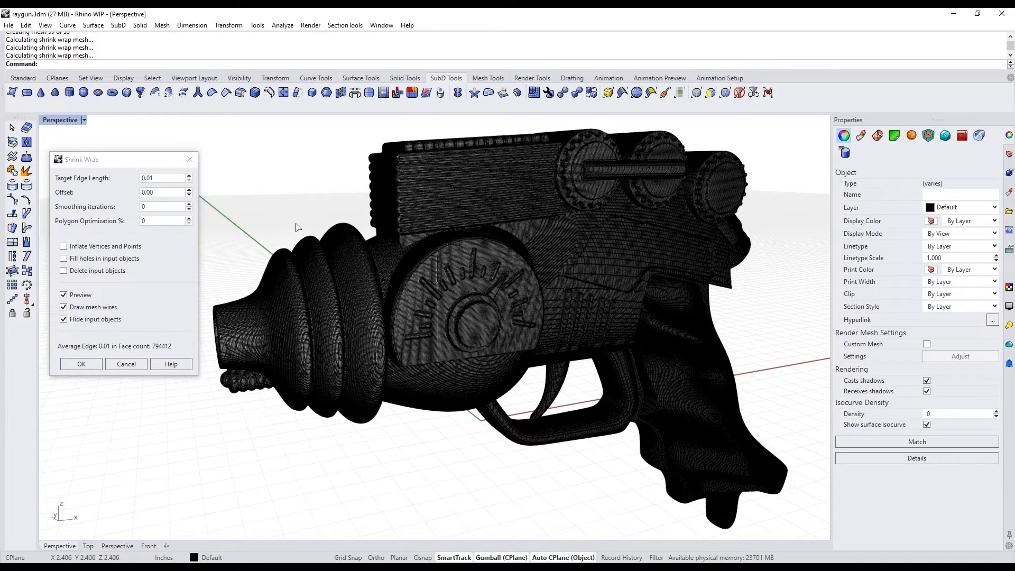
click(84, 363)
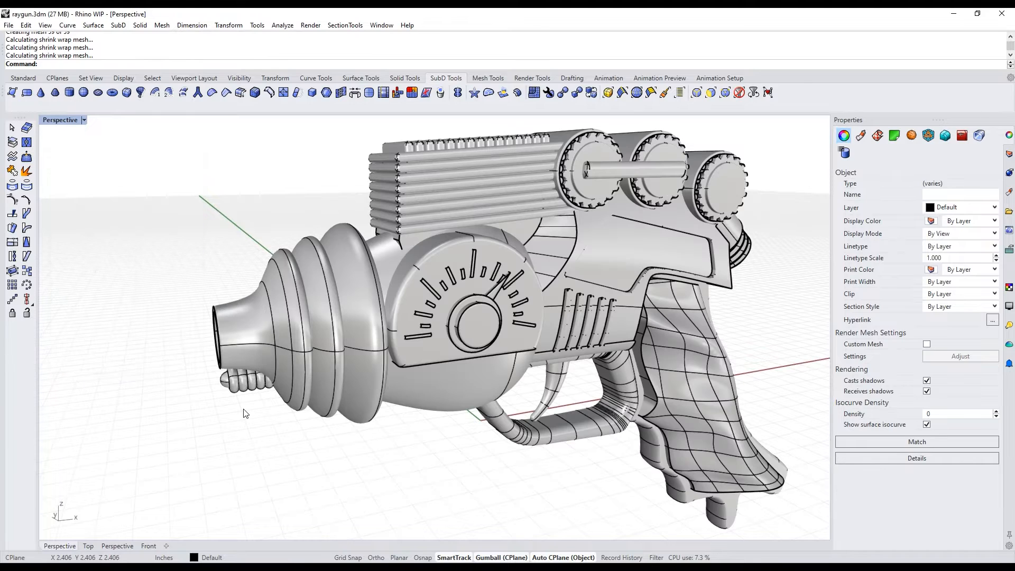
Move the shrink wrap mesh about 8.9 inches along X, clear of the original ray gun, and run PolygonCount on it.
scroll(181, 427, down, 8)
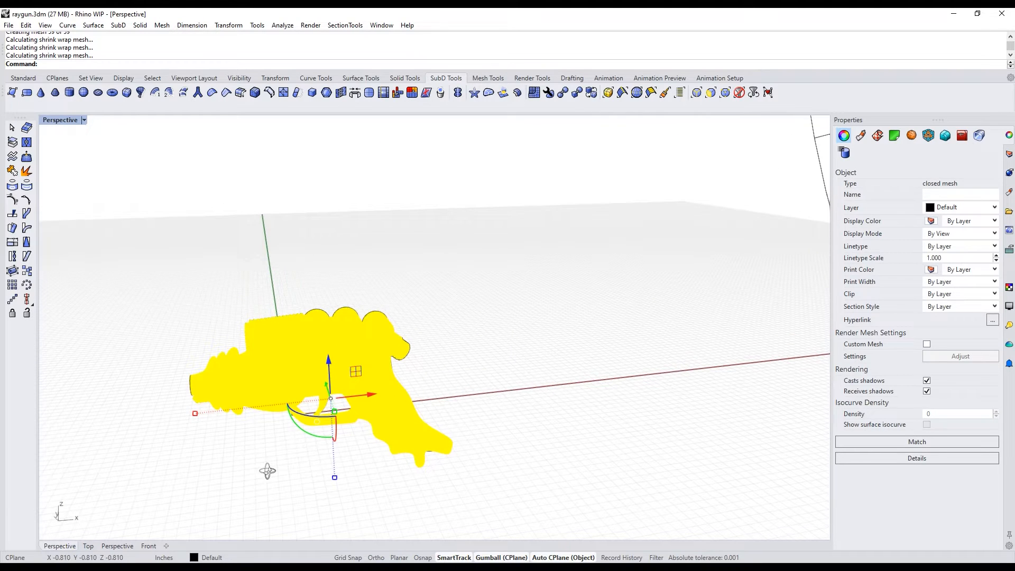
drag(373, 398, 613, 399)
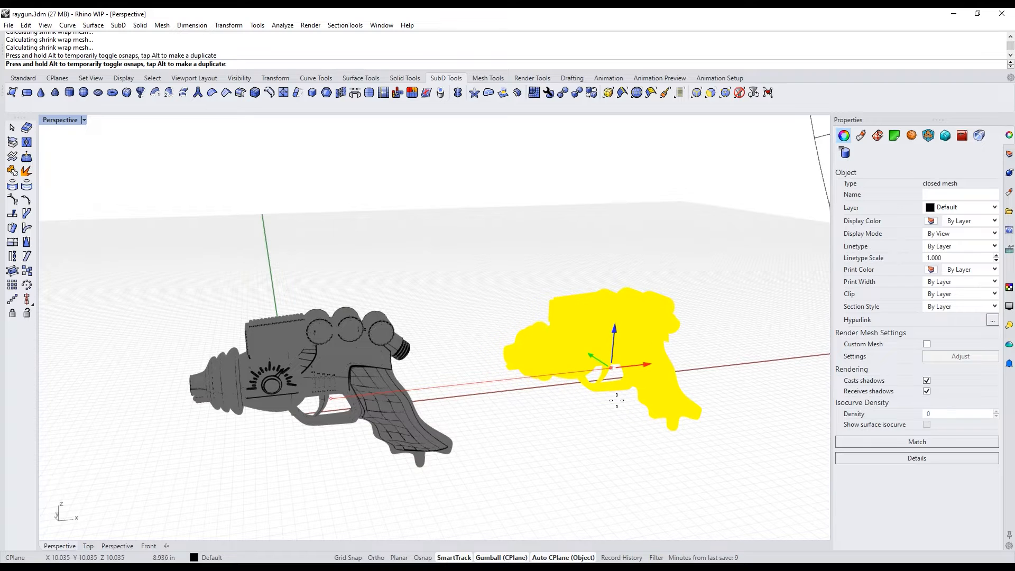
text(Polyg)
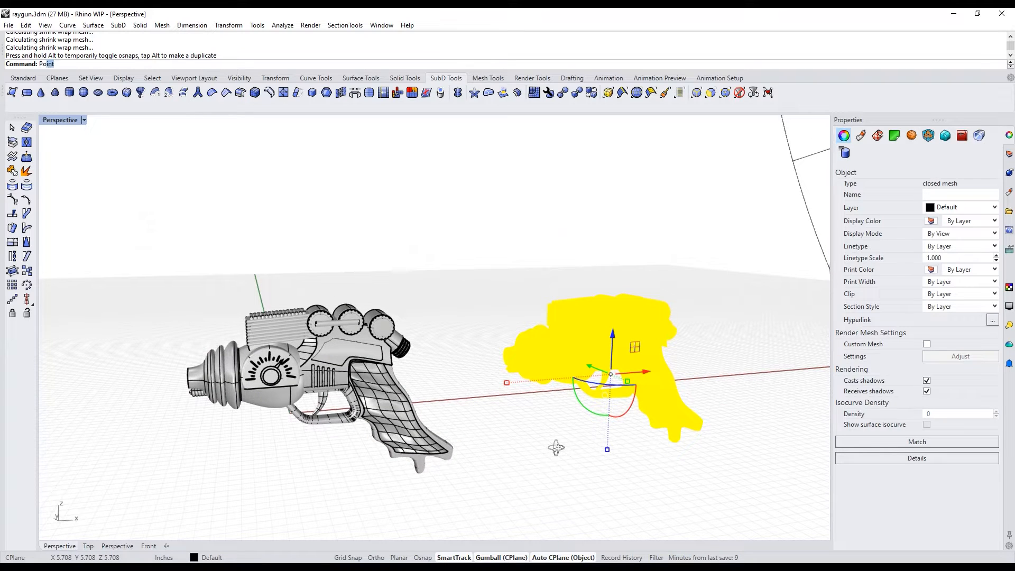
text(on)
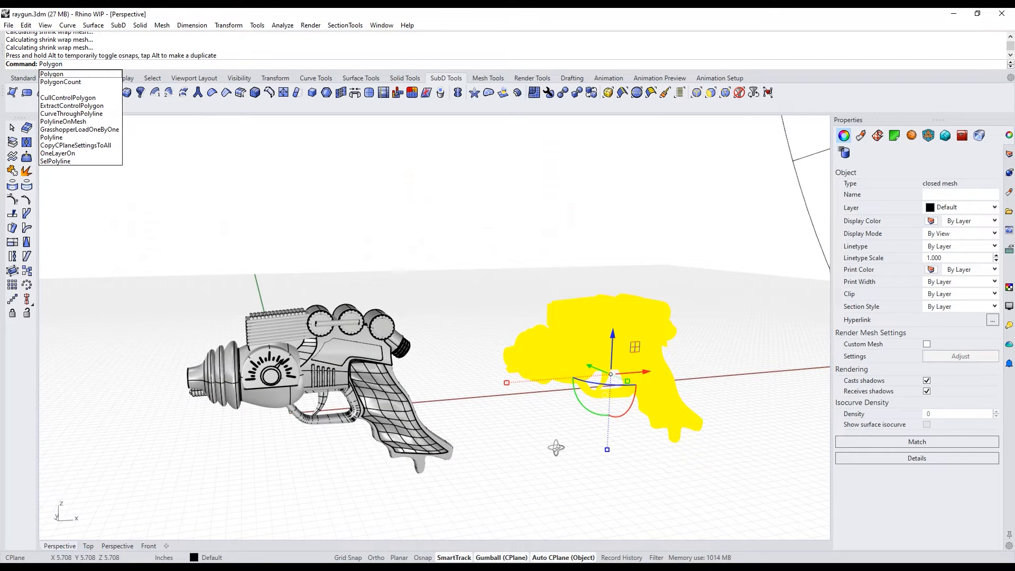
click(100, 83)
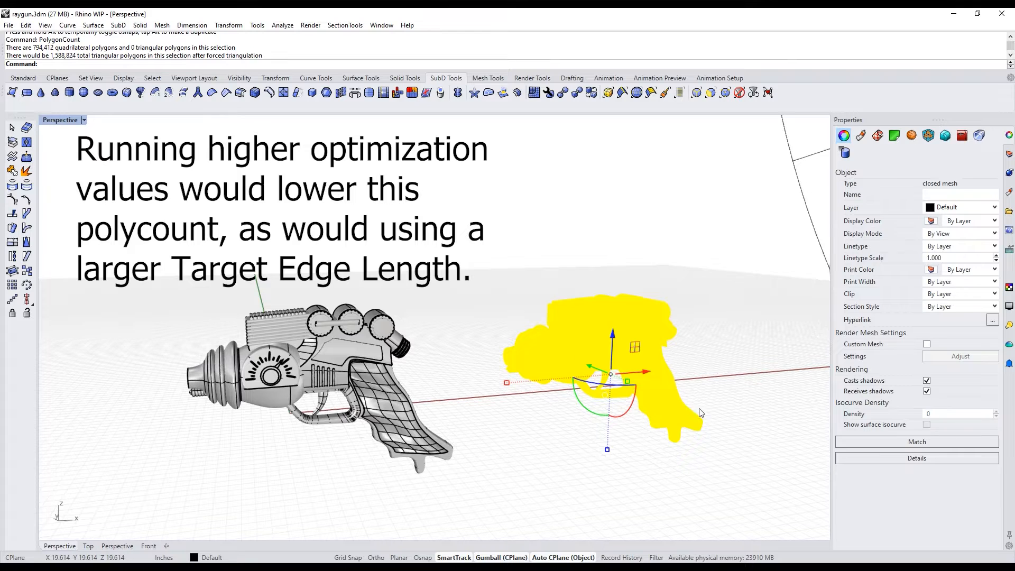
key(Escape)
scroll(687, 365, up, 5)
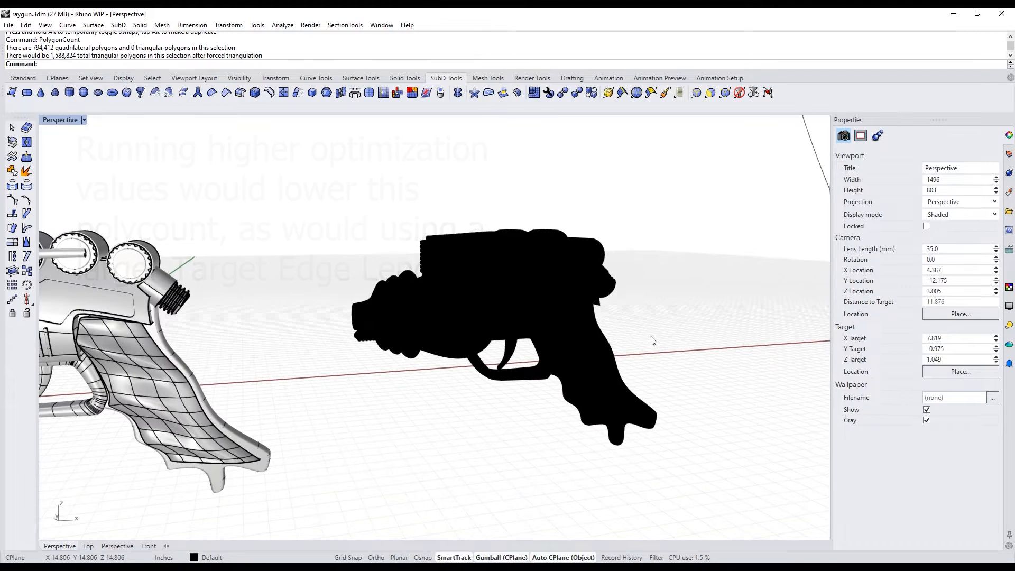
scroll(654, 341, up, 2)
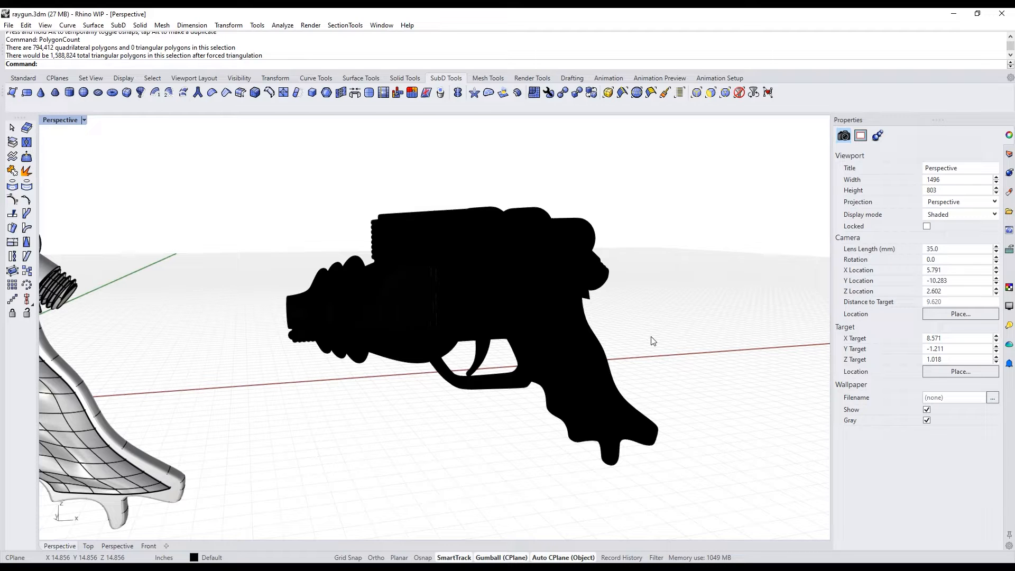
click(515, 331)
click(644, 296)
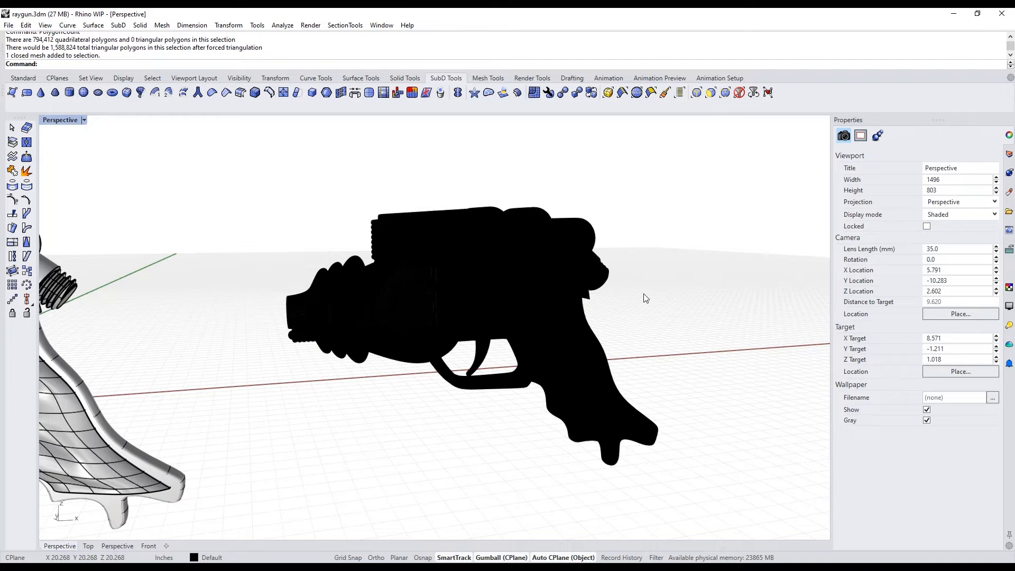
Inspect the surface detail of the shrink wrap mesh up close in the Rendered display mode.
scroll(643, 293, down, 4)
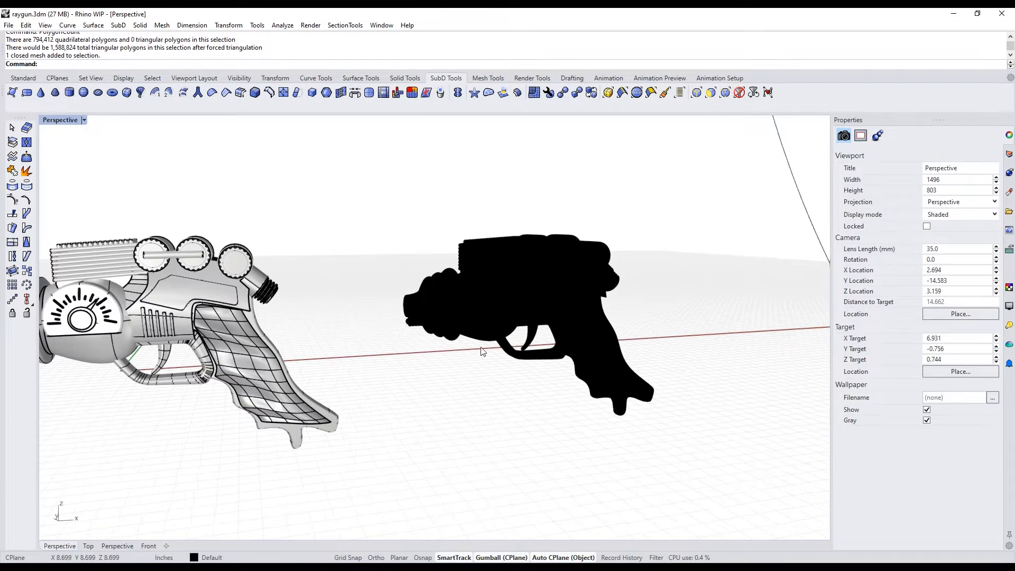
click(59, 121)
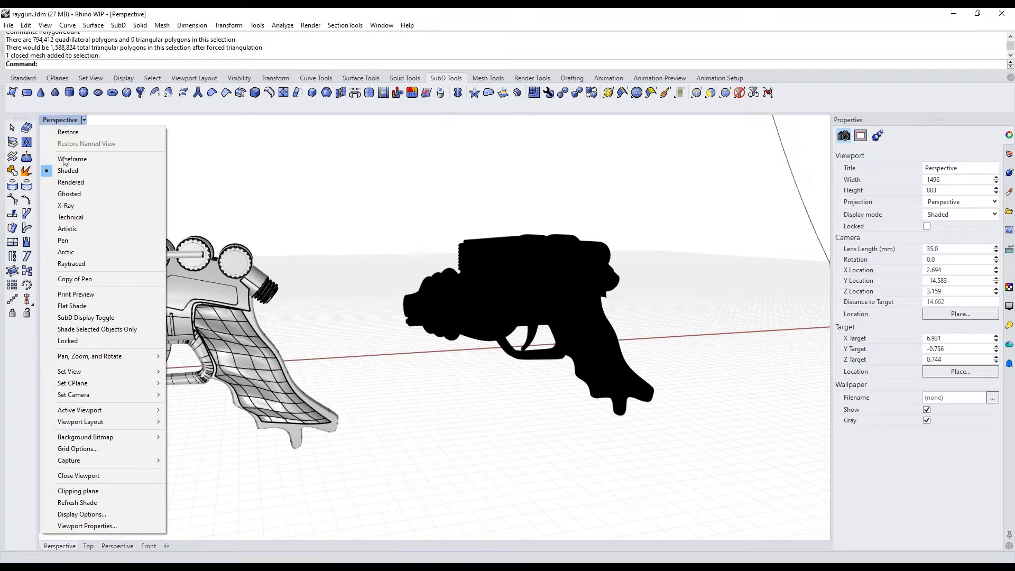
click(71, 179)
scroll(530, 296, up, 4)
right_drag(680, 365, 735, 390)
click(532, 326)
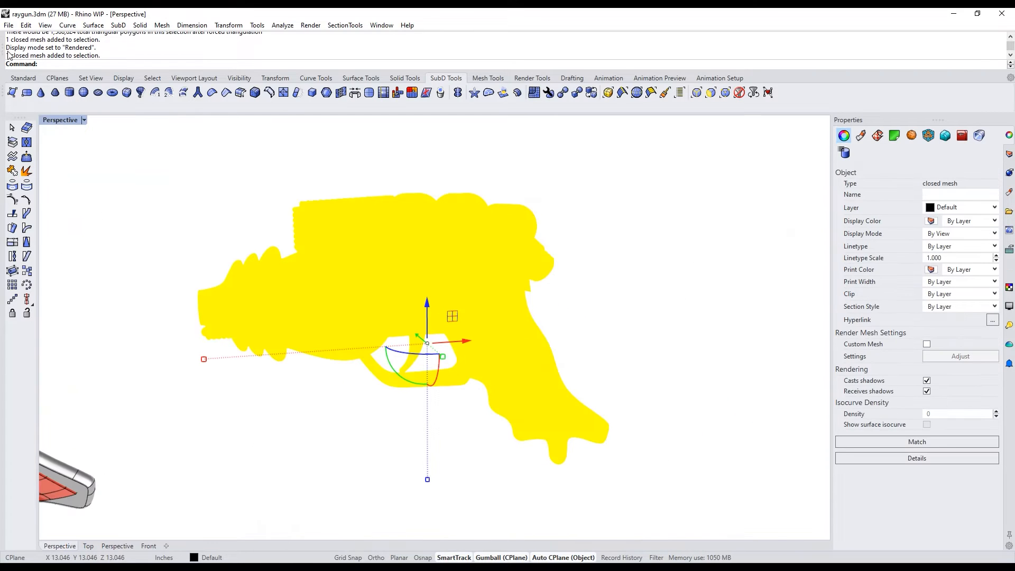
click(183, 220)
shift+right_drag(367, 342, 440, 395)
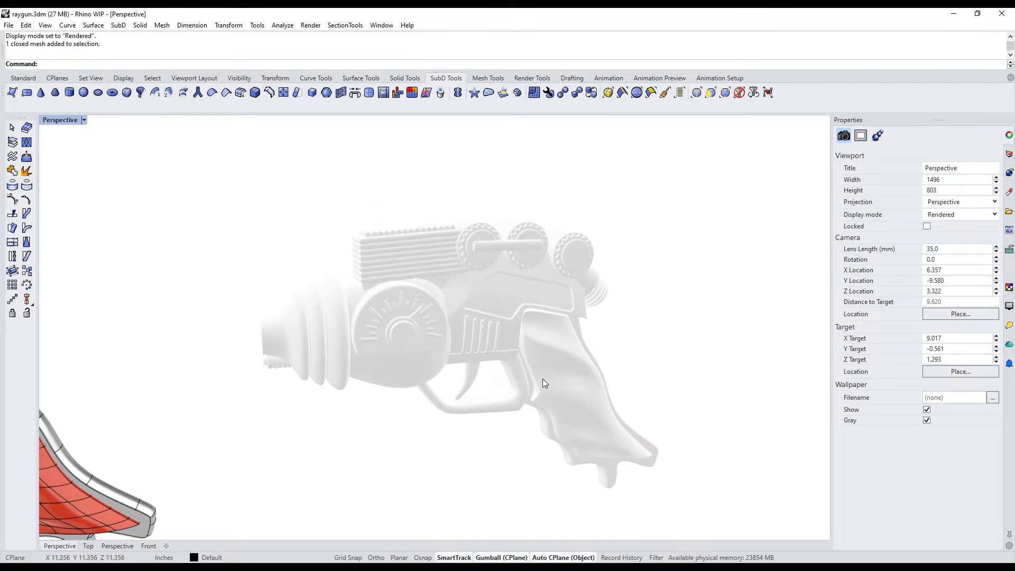
shift+right_drag(541, 378, 498, 418)
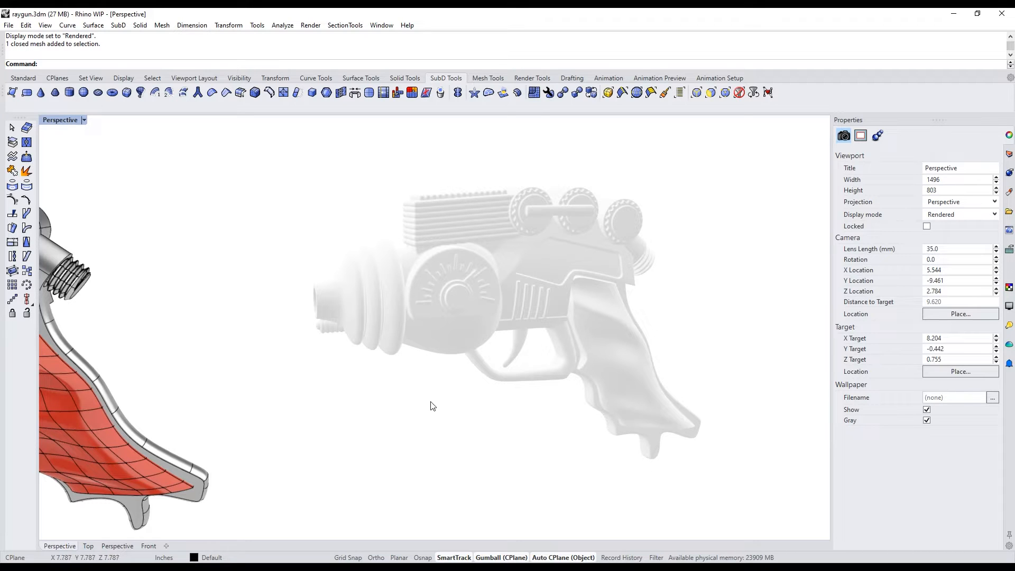
Return the Perspective viewport to Shaded display and delete the spot light above the shrink wrap mesh.
click(63, 121)
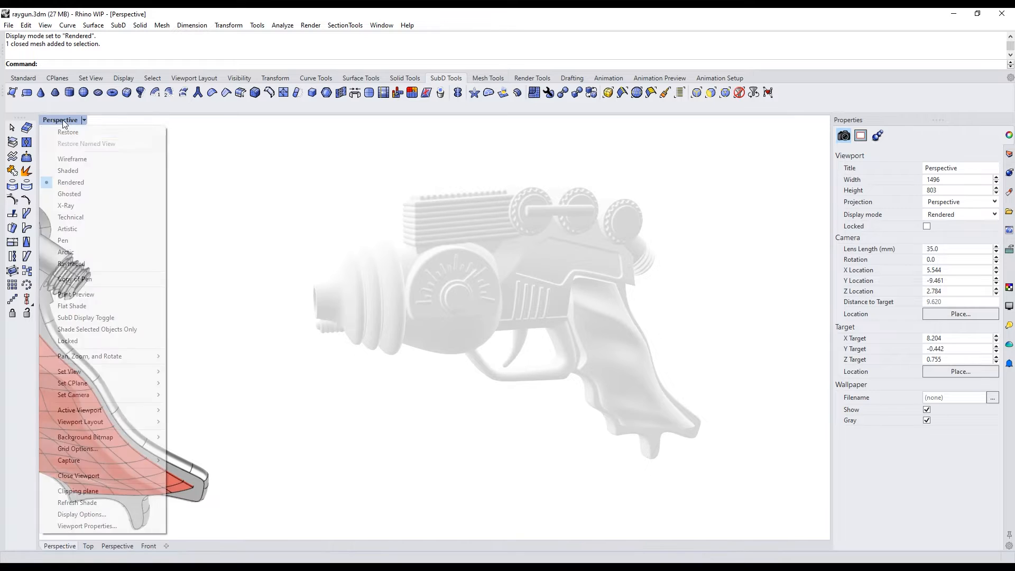
click(70, 171)
scroll(386, 365, down, 6)
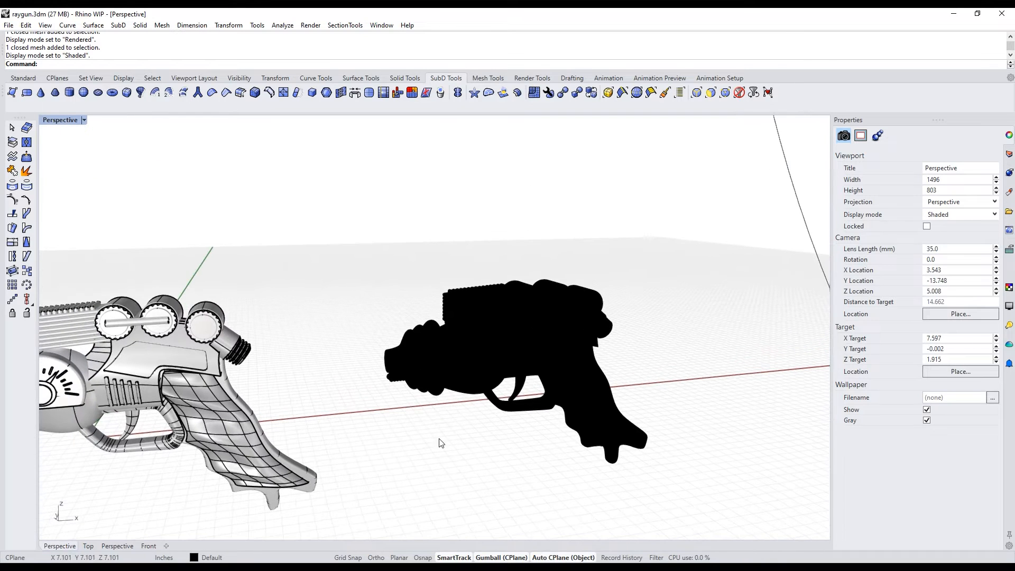
drag(714, 152, 548, 222)
key(Delete)
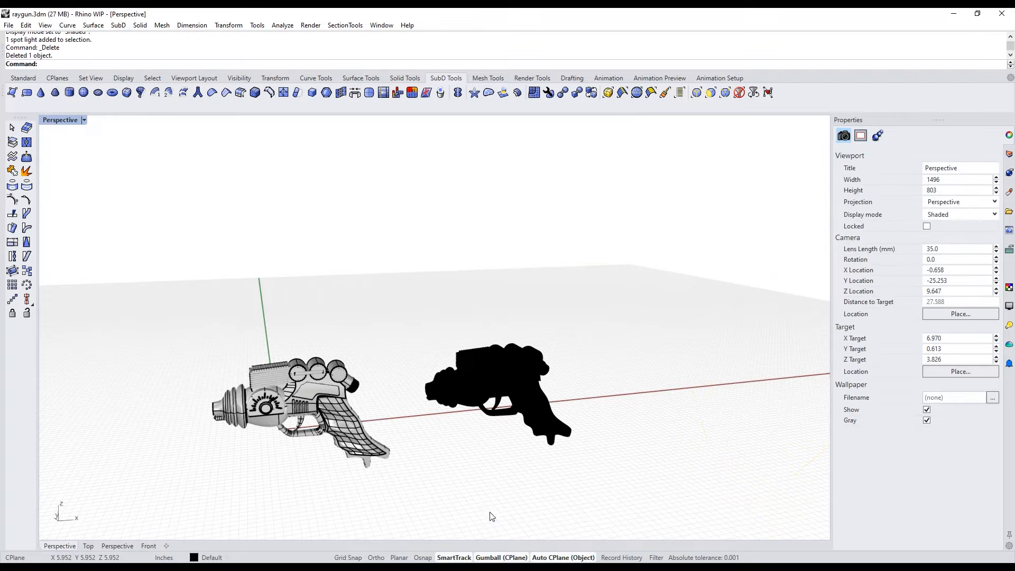
Hide all parts of the original ray gun.
scroll(507, 465, up, 3)
scroll(511, 455, up, 3)
scroll(506, 454, down, 3)
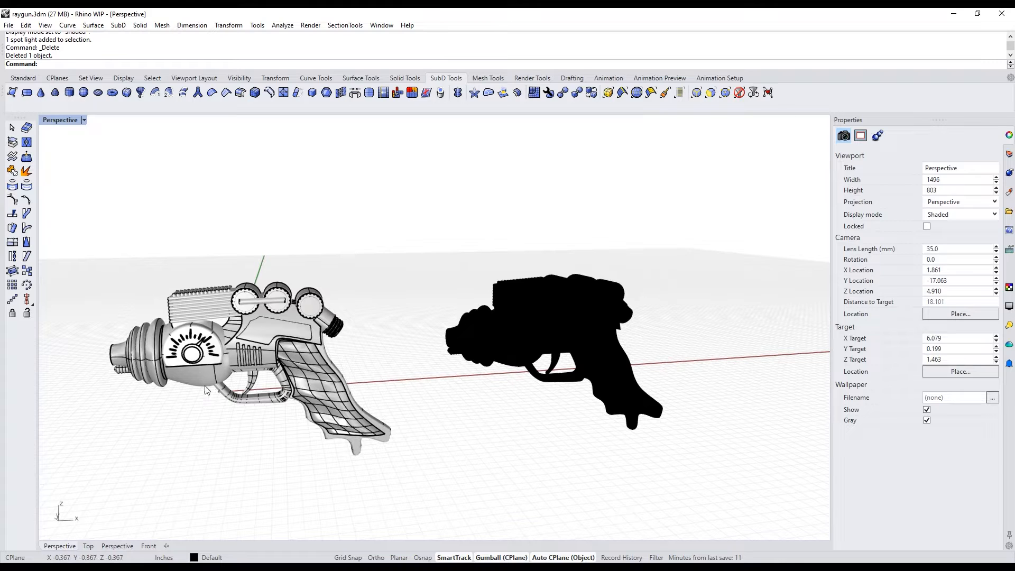
click(185, 375)
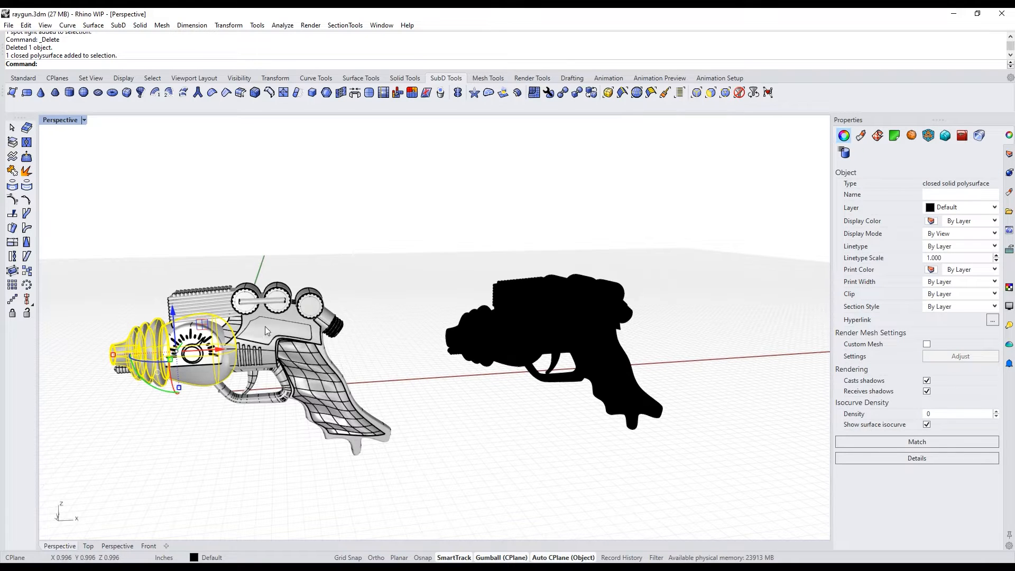
click(442, 402)
shift+right_drag(445, 406, 394, 416)
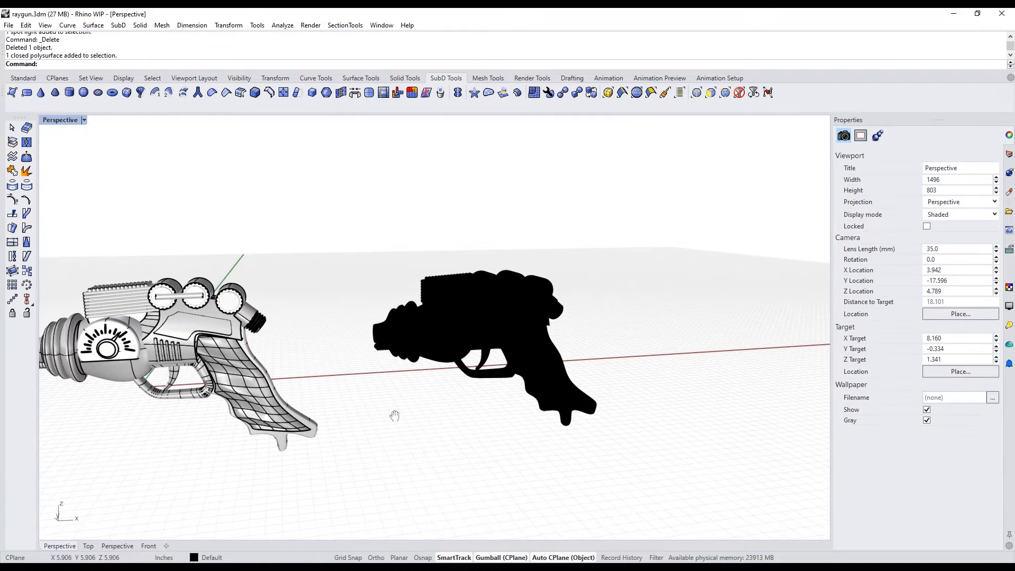
scroll(317, 287, down, 3)
drag(342, 262, 88, 470)
text(h)
key(Return)
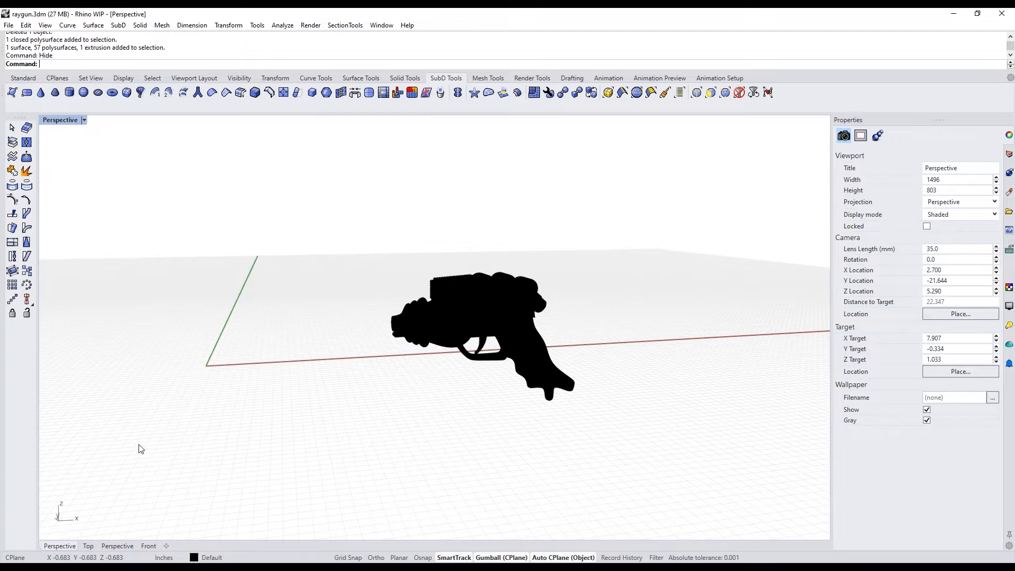
Start ShrinkWrap on the ray gun mesh with an offset of -0.08, the preview on and the input objects hidden.
scroll(611, 276, up, 3)
click(443, 310)
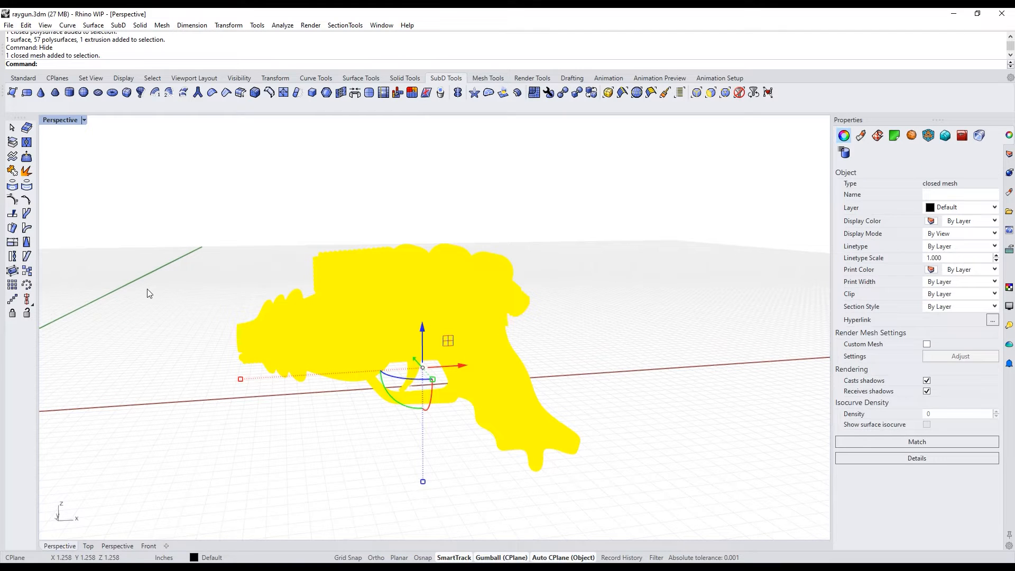
text(sh)
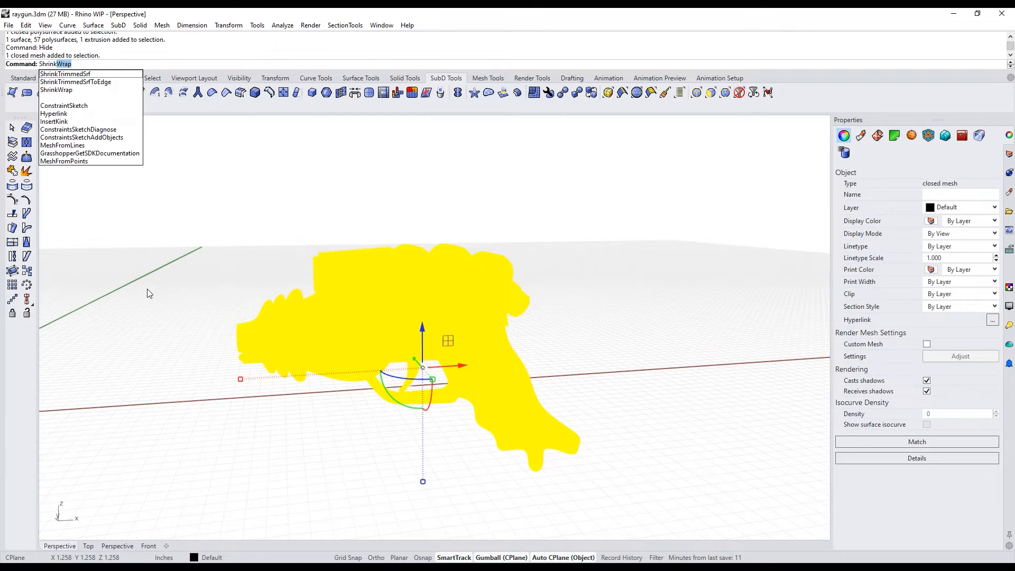
click(58, 90)
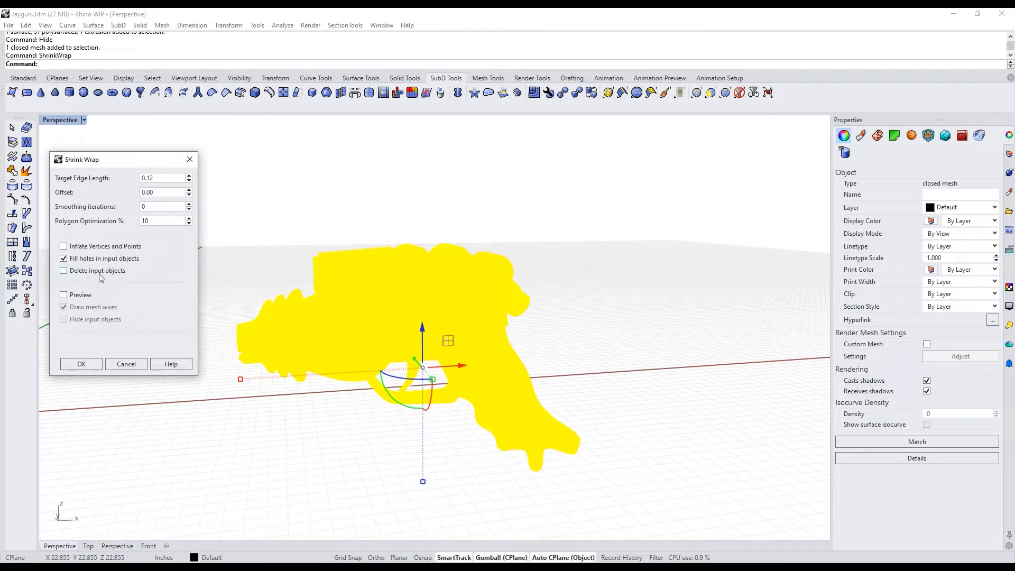
double_click(165, 194)
text(-)
click(77, 295)
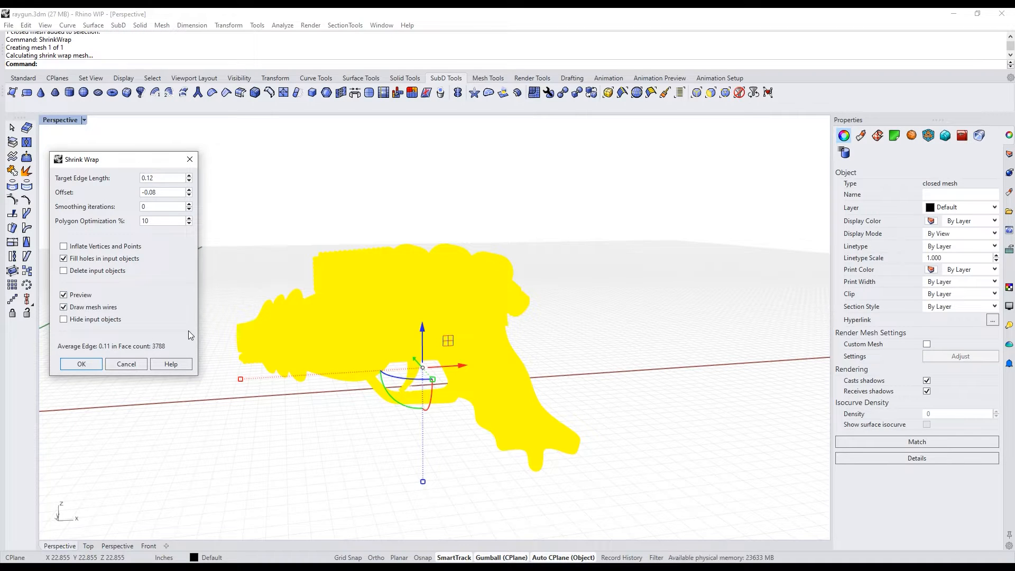
click(94, 320)
right_drag(249, 439, 298, 396)
scroll(359, 452, up, 3)
scroll(362, 453, down, 3)
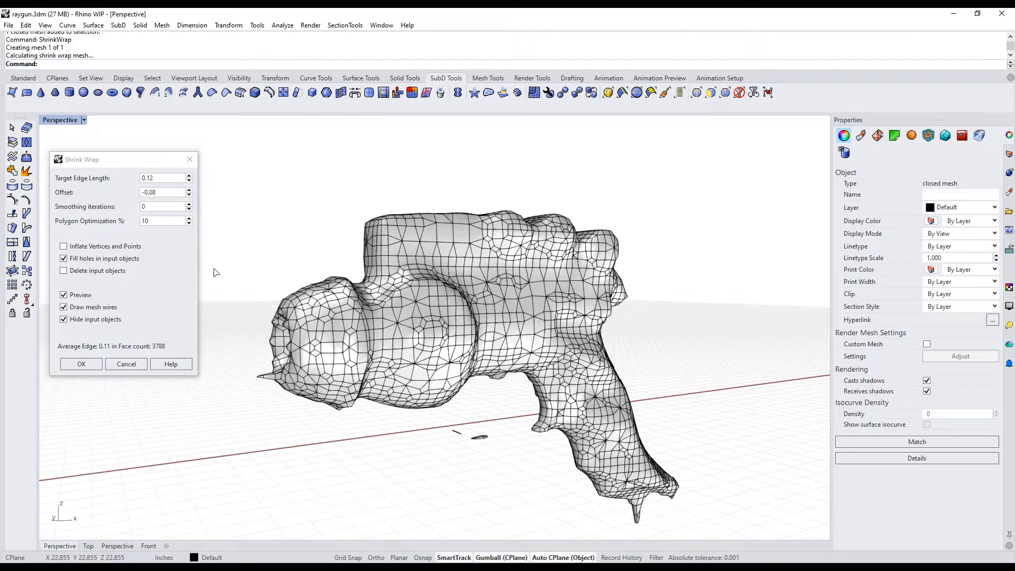
Set the offset shrink wrap's polygon optimization to 0% and its target edge length to 0.02.
double_click(160, 222)
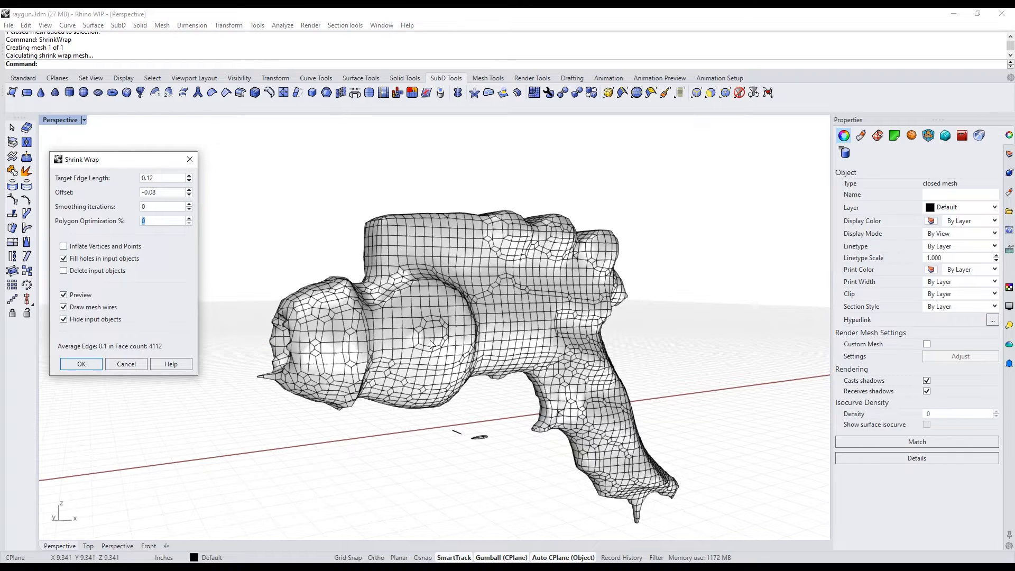
double_click(162, 179)
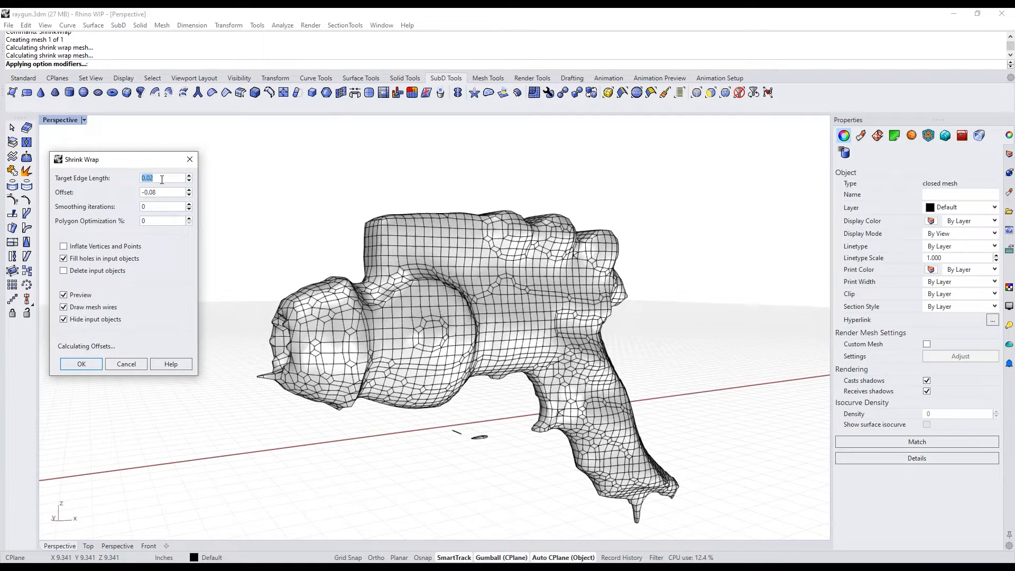
right_drag(455, 466, 451, 501)
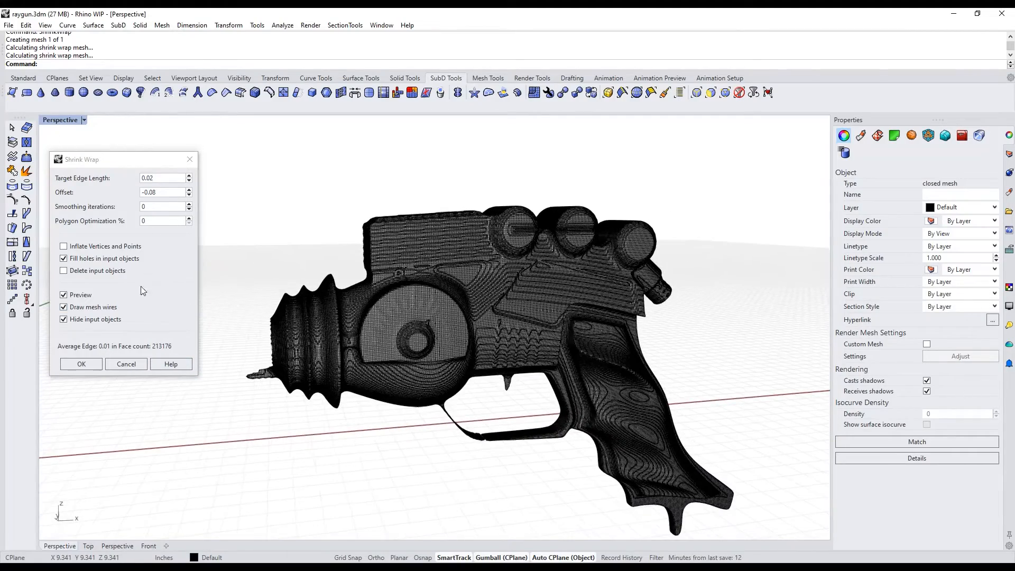
Set 3 smoothing iterations and 1% polygon optimization, turn off filling holes in the input objects, and create the inward-offset mesh.
click(155, 207)
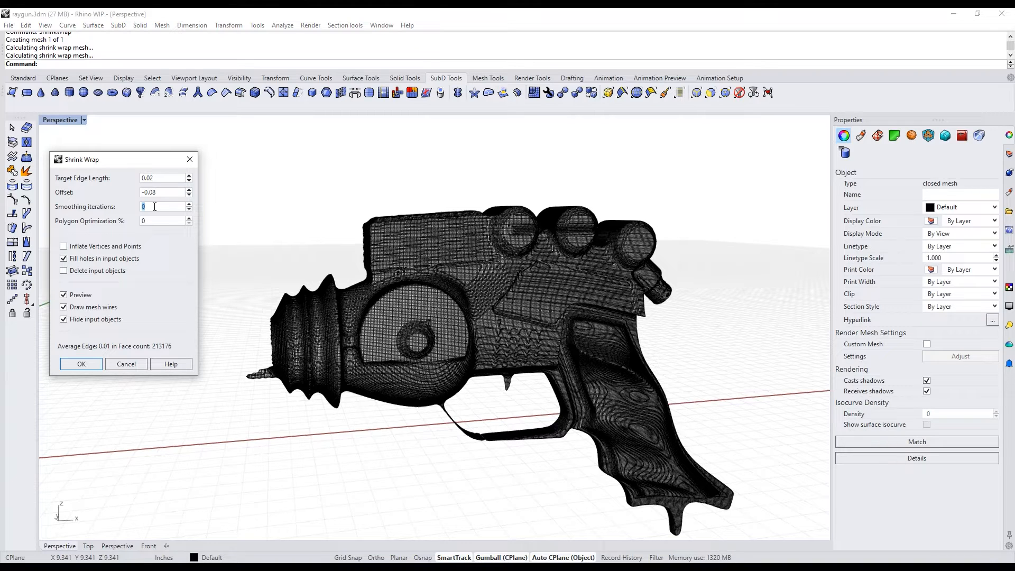
text(1)
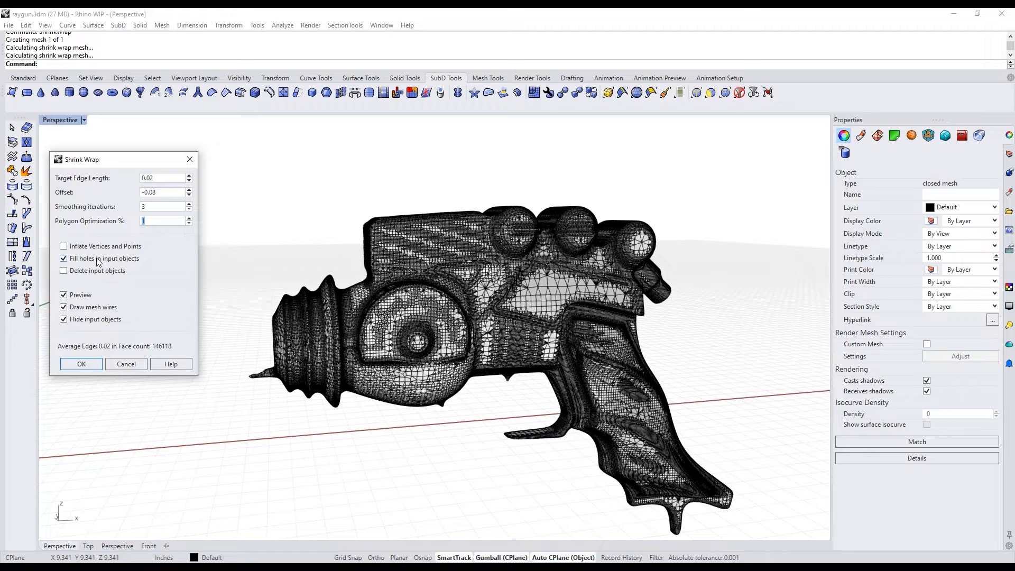
click(63, 258)
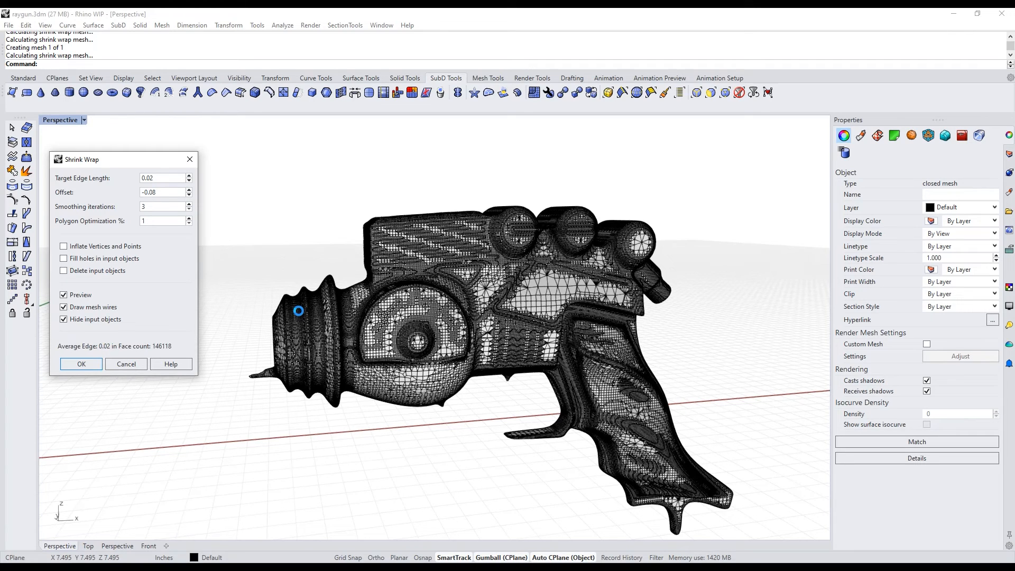
right_drag(321, 268, 329, 281)
click(92, 360)
mouse_move(336, 489)
right_down()
mouse_move(353, 445)
mouse_move(358, 464)
mouse_move(382, 465)
mouse_move(379, 474)
mouse_move(396, 480)
mouse_move(369, 471)
mouse_move(331, 478)
right_up()
key(Escape)
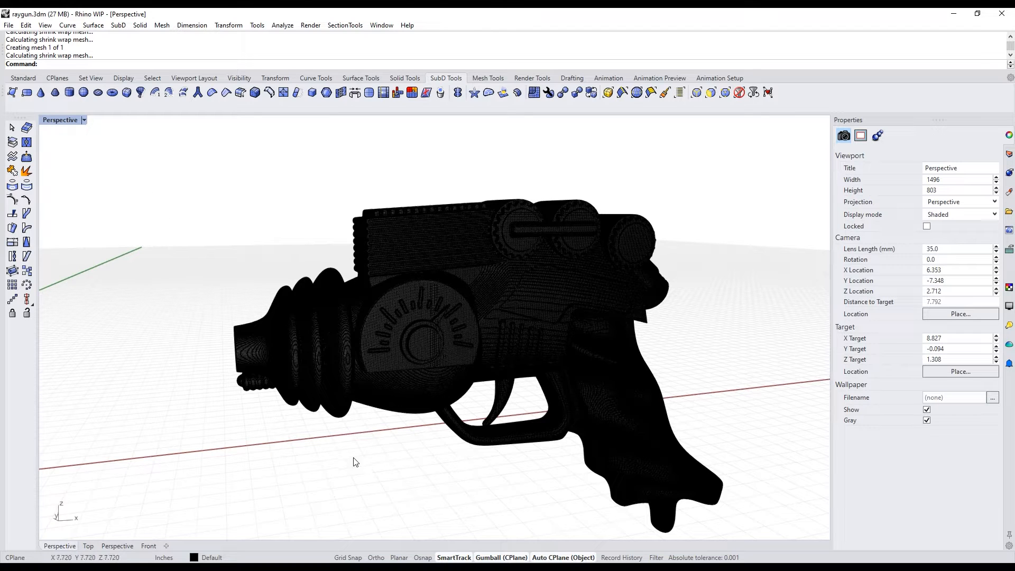
Switch to the Top view and delete the spot light crossing the ray gun.
key(Return)
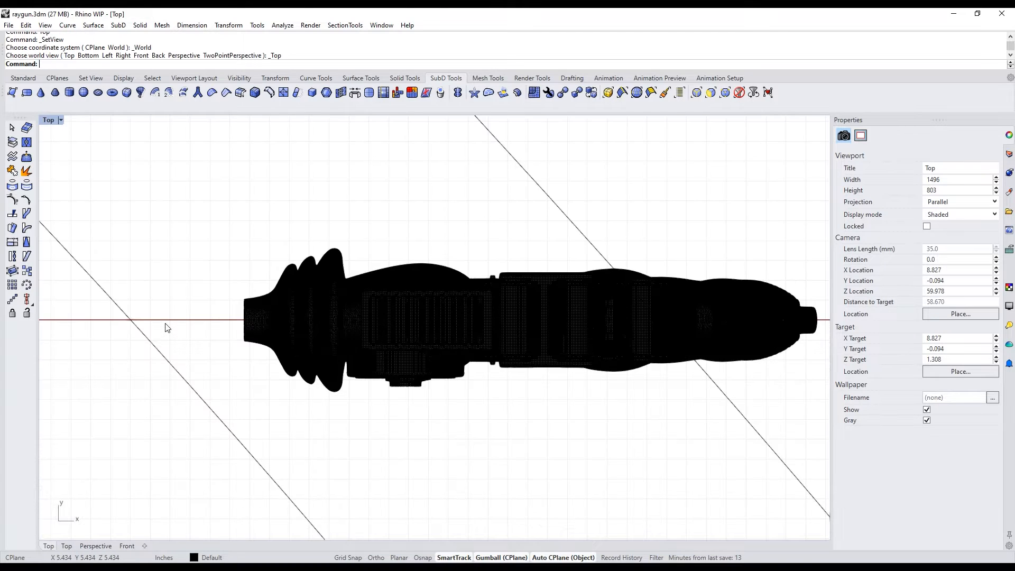
scroll(183, 336, down, 10)
click(260, 437)
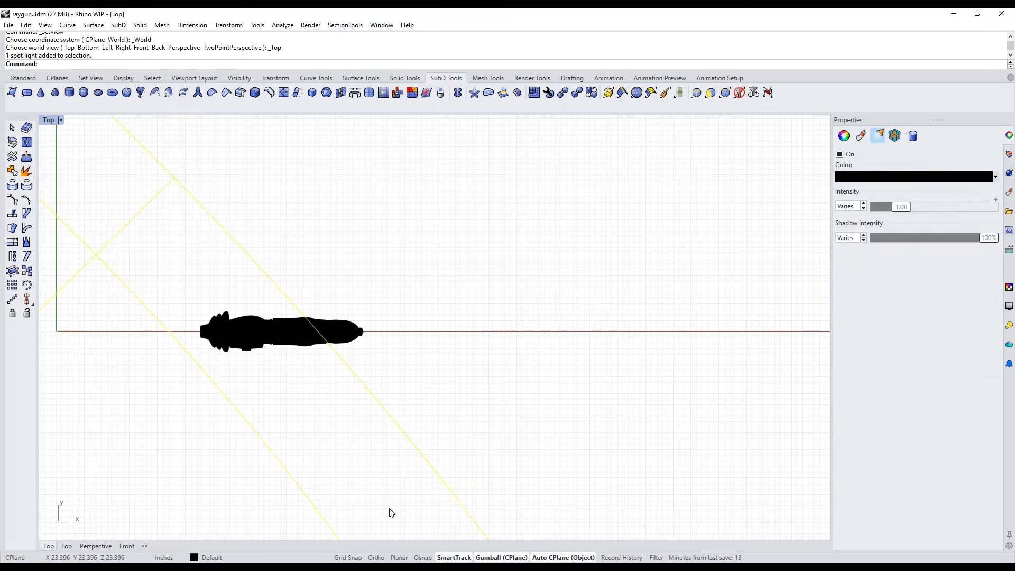
key(Delete)
scroll(168, 340, up, 3)
right_drag(167, 340, 237, 325)
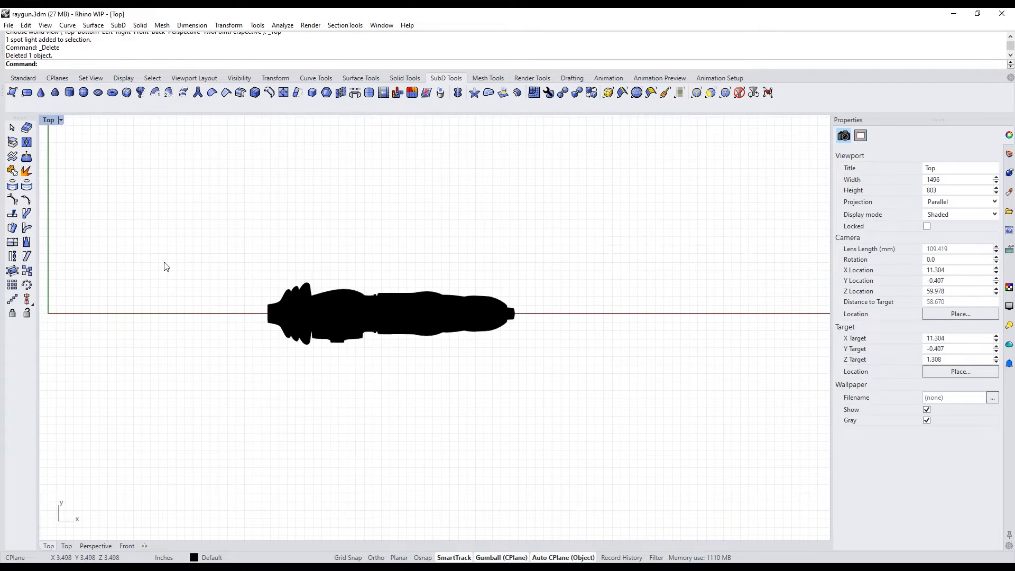
Create a mesh box from the origin, about 18.8 inches long in X on the negative Y side, taller than the ray gun.
click(25, 79)
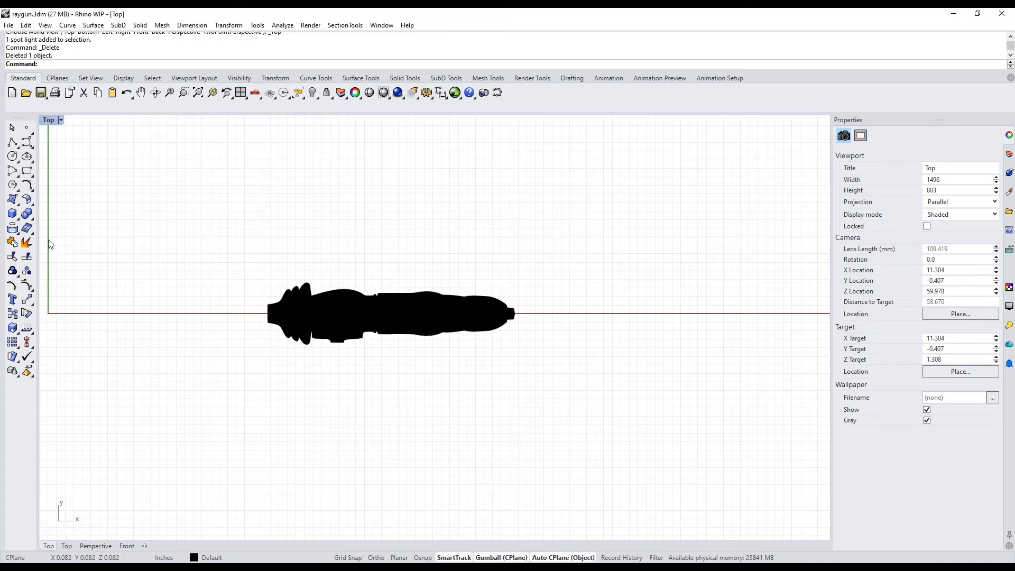
click(33, 234)
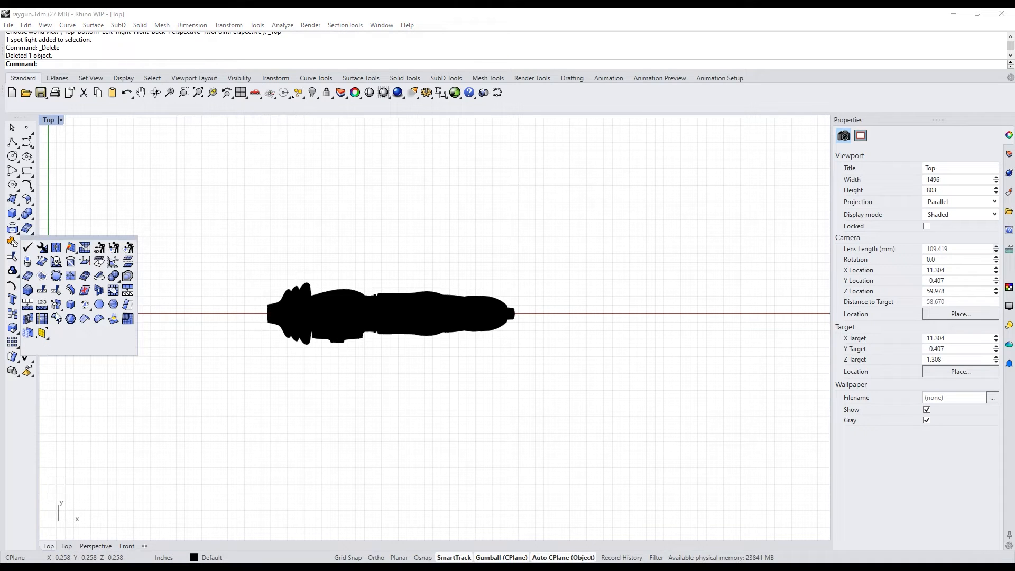
click(161, 26)
mouse_move(222, 48)
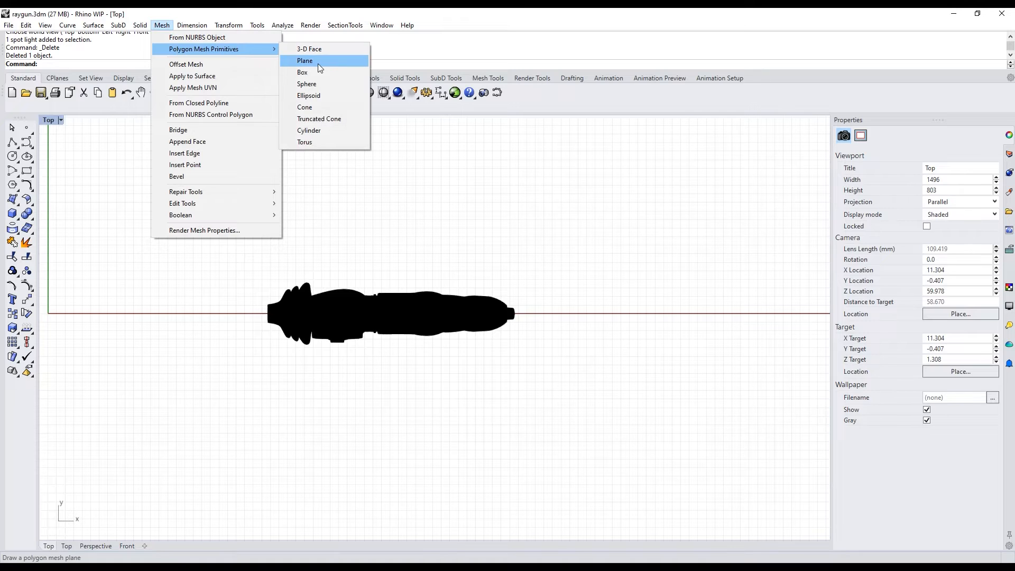
click(317, 72)
text(0)
key(Return)
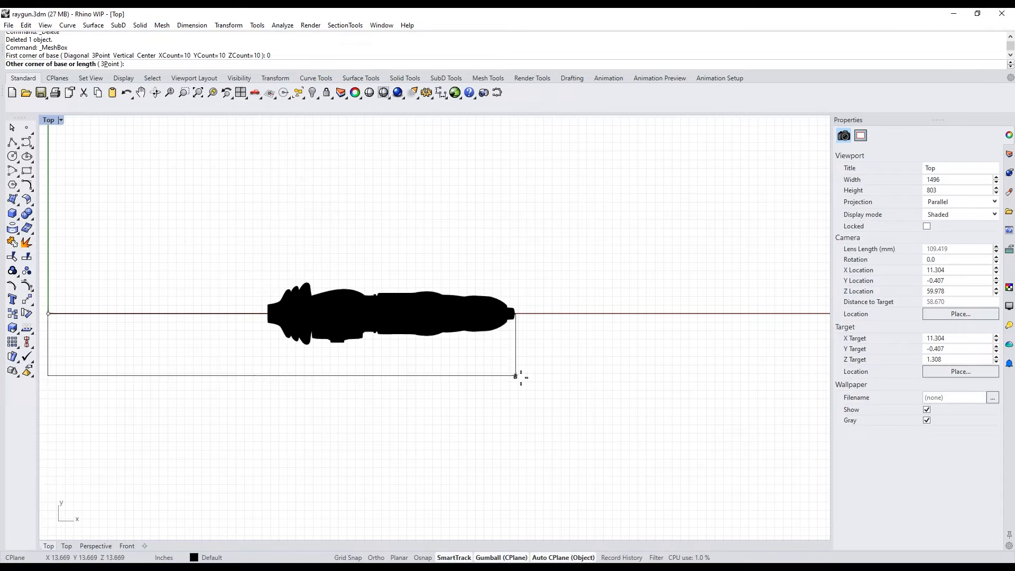
click(691, 493)
key(ctrl+F2)
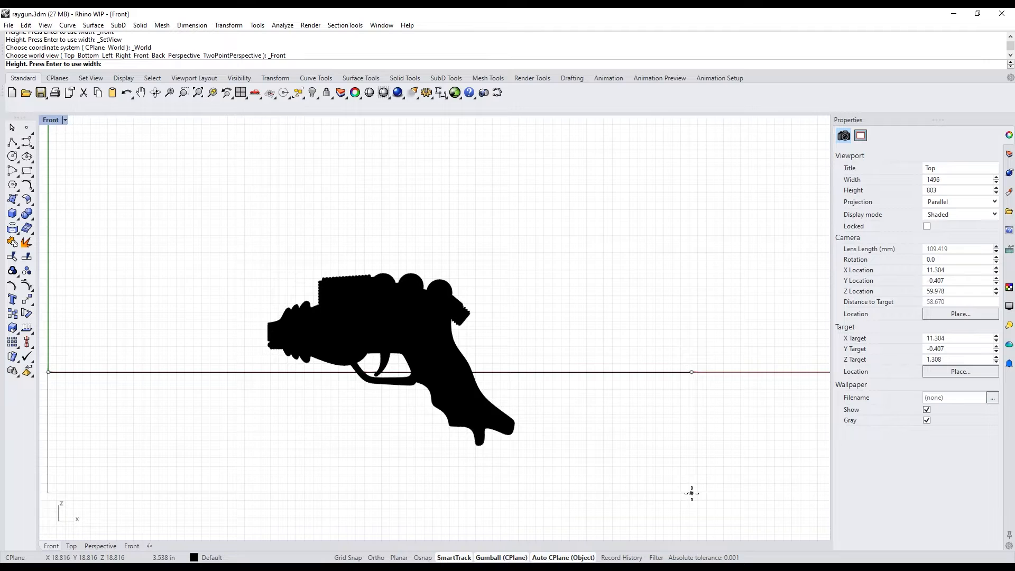
scroll(650, 412, down, 10)
click(641, 244)
Move the mesh box down and along positive X in the Front view to span the whole ray gun, and return to the Top view.
click(640, 258)
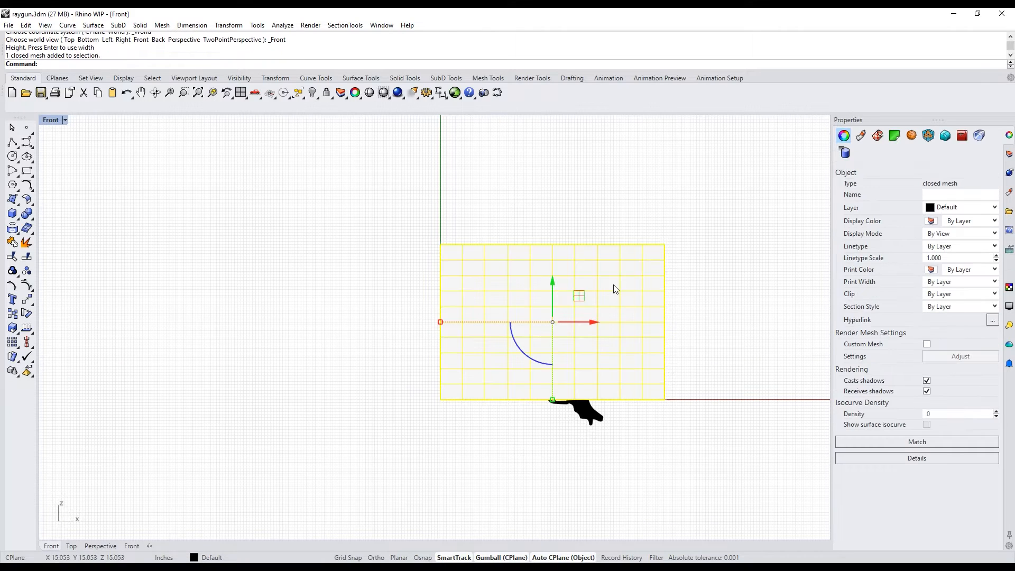
drag(553, 322, 575, 393)
click(367, 278)
text(top)
key(Return)
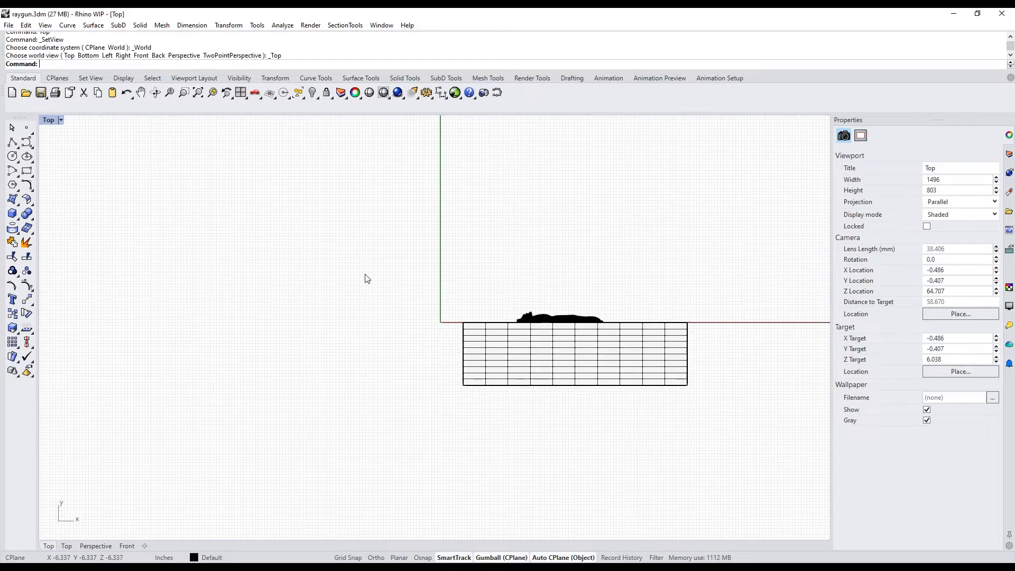
scroll(512, 264, up, 6)
right_drag(599, 309, 383, 256)
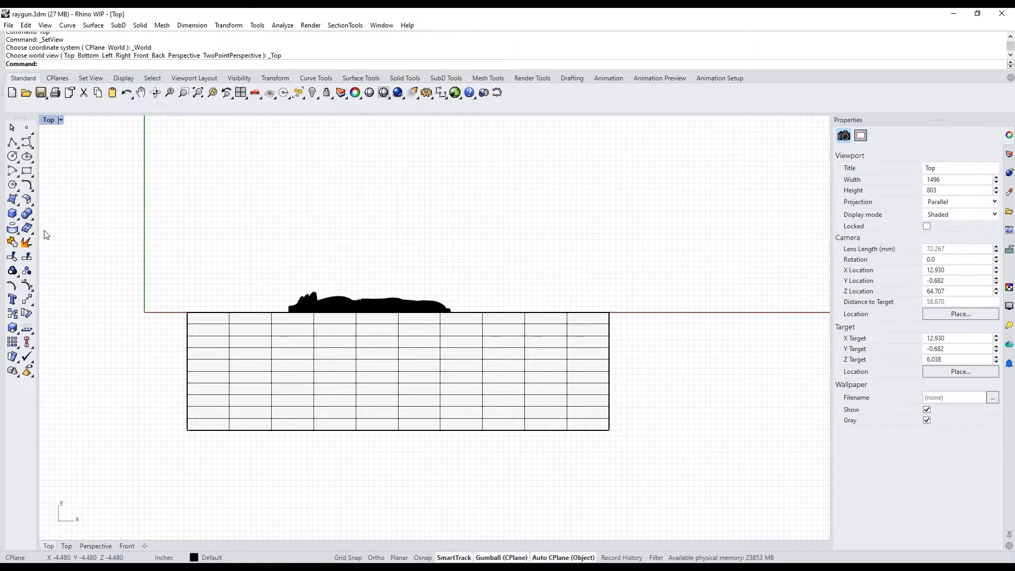
Split the ray gun's outer mesh with the mesh box using Mesh Boolean Split, and delete the box.
click(32, 237)
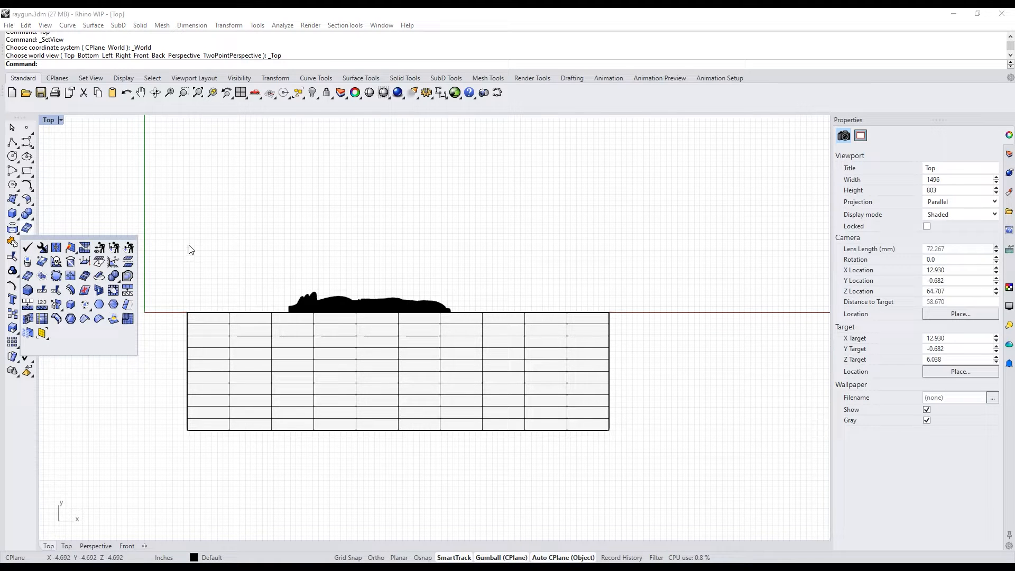
click(119, 282)
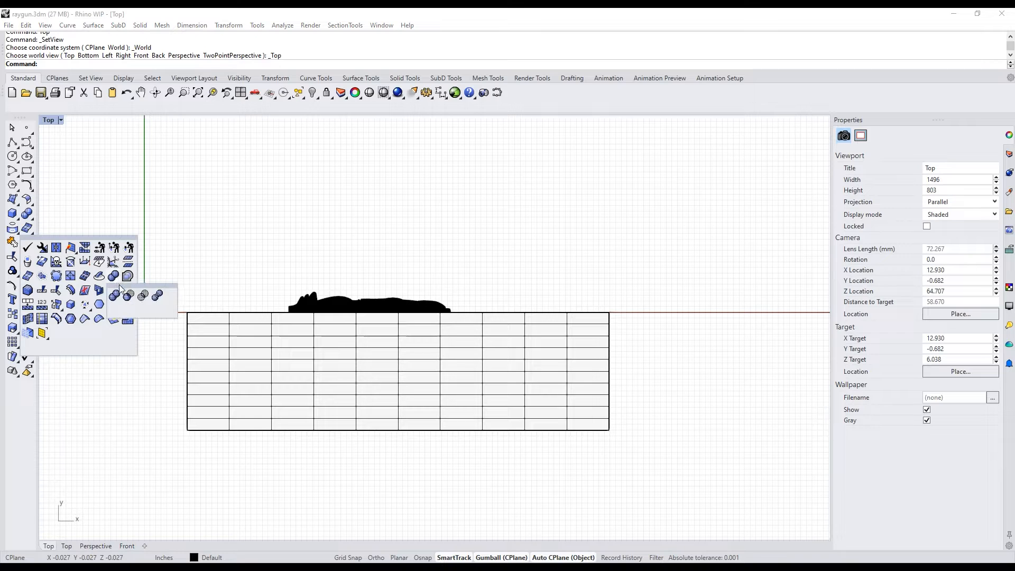
click(159, 297)
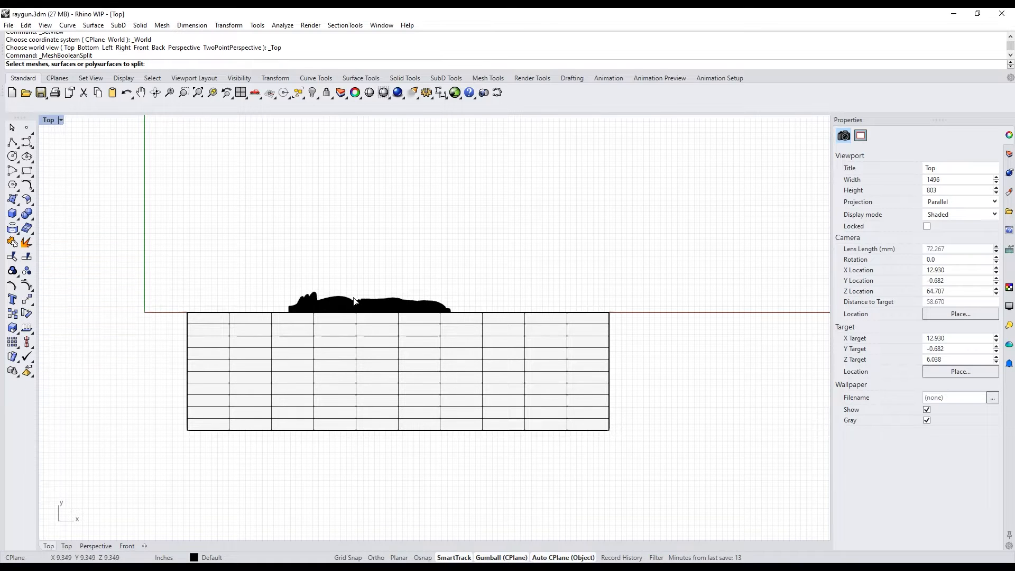
click(314, 300)
key(Return)
click(223, 332)
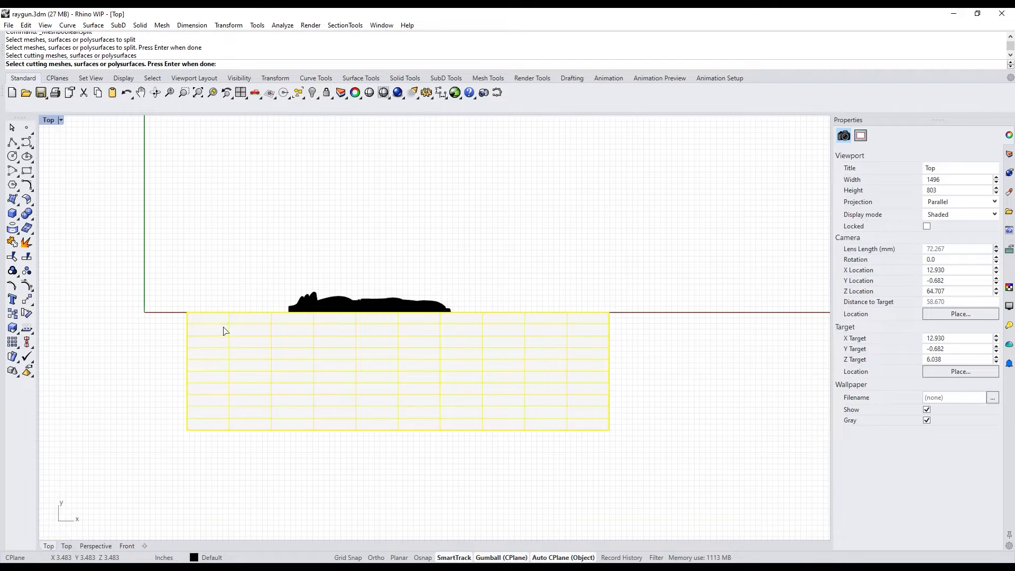
key(Return)
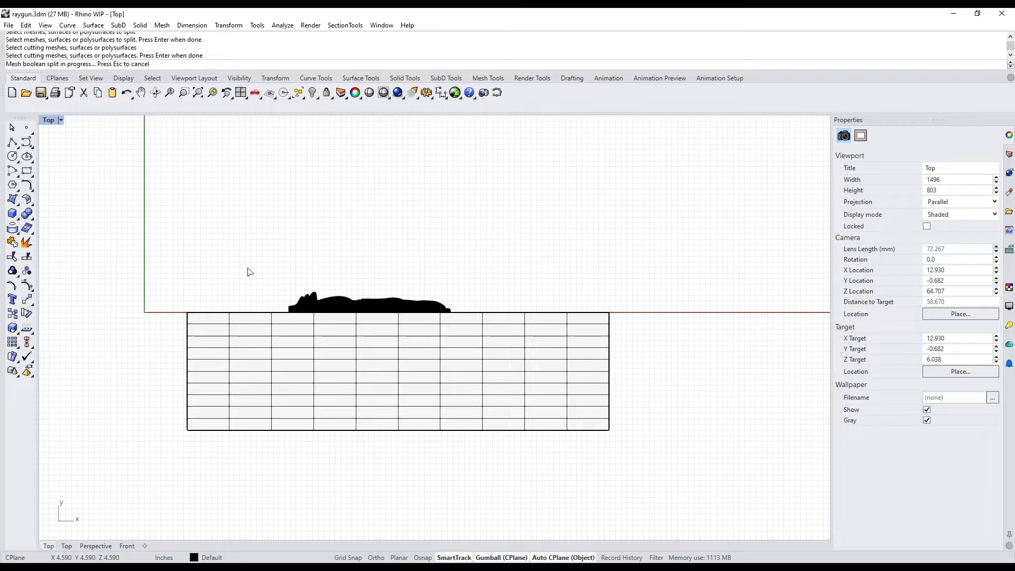
click(208, 317)
key(Delete)
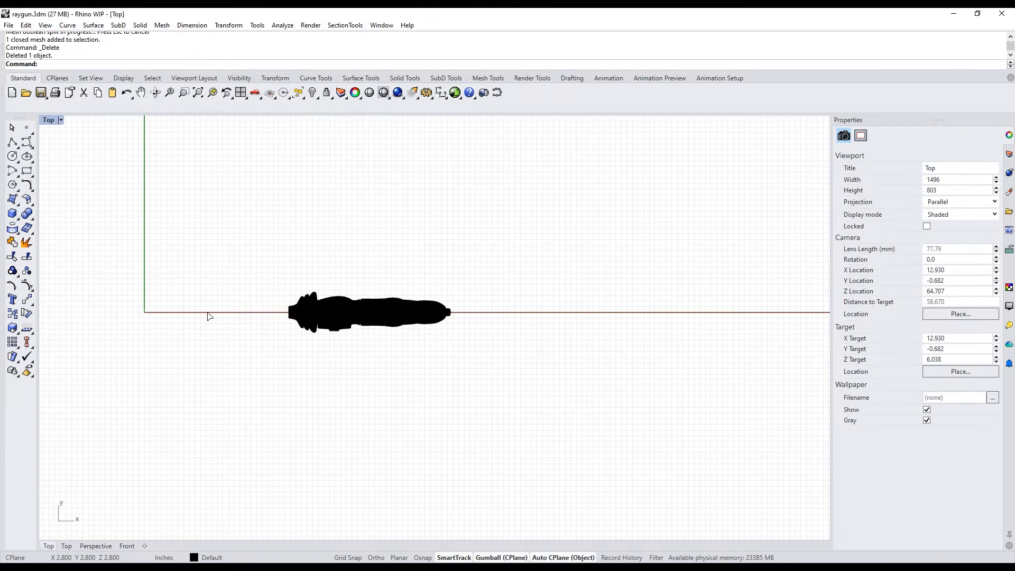
Switch to the Perspective view and hide the negative-Y half of the split ray gun to expose the inner shell.
key(ctrl+F4)
right_drag(208, 316, 287, 338)
scroll(396, 383, up, 10)
scroll(286, 449, up, 4)
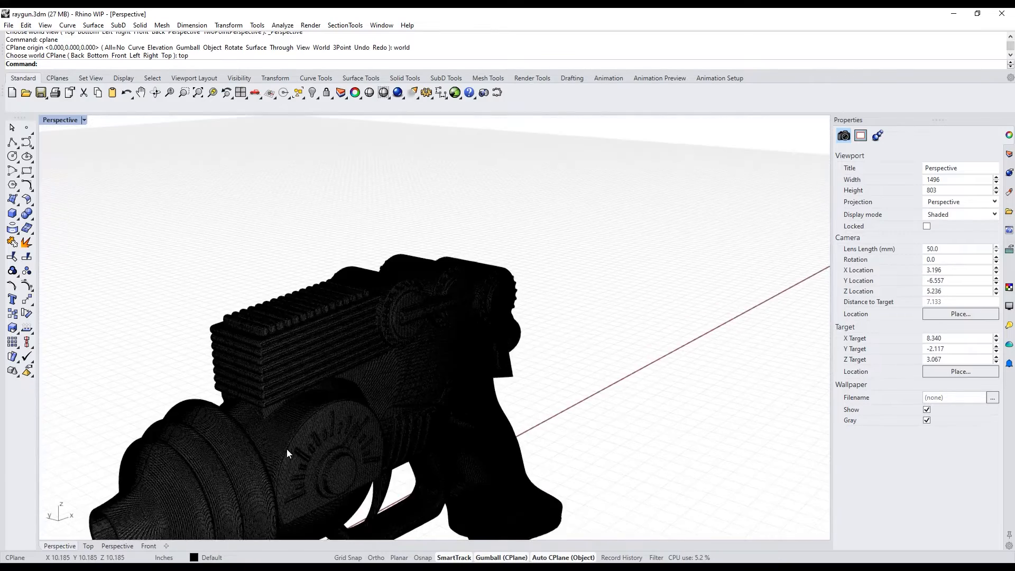
scroll(287, 449, down, 4)
click(575, 431)
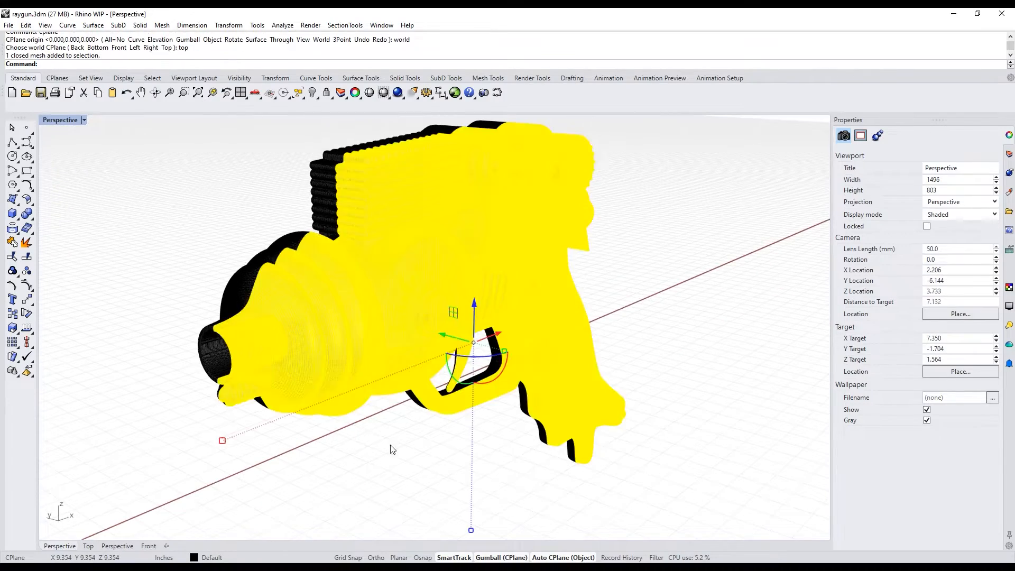
right_drag(258, 457, 317, 462)
click(480, 475)
click(302, 412)
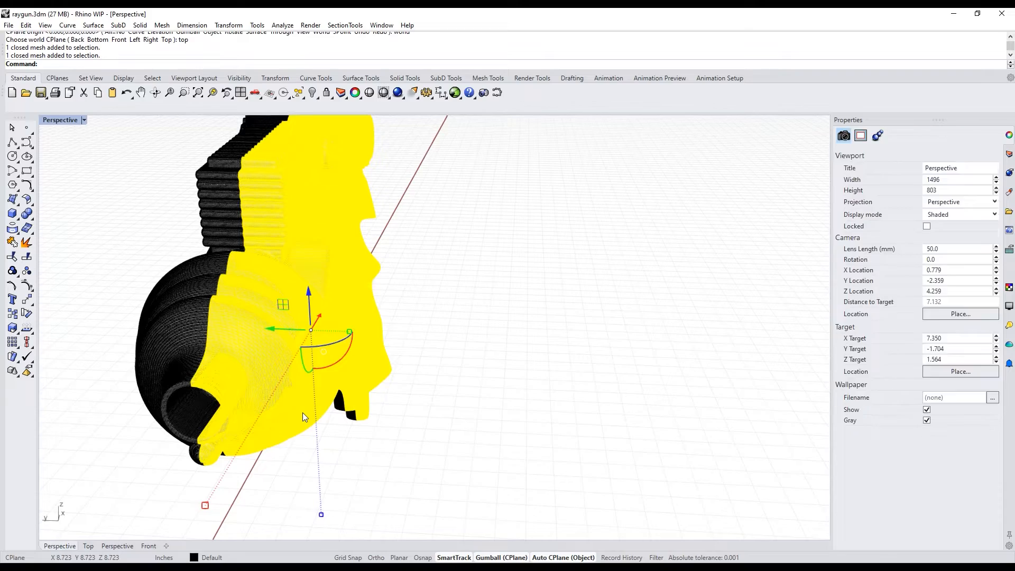
key(ctrl+h)
right_drag(302, 412, 374, 471)
scroll(356, 461, down, 4)
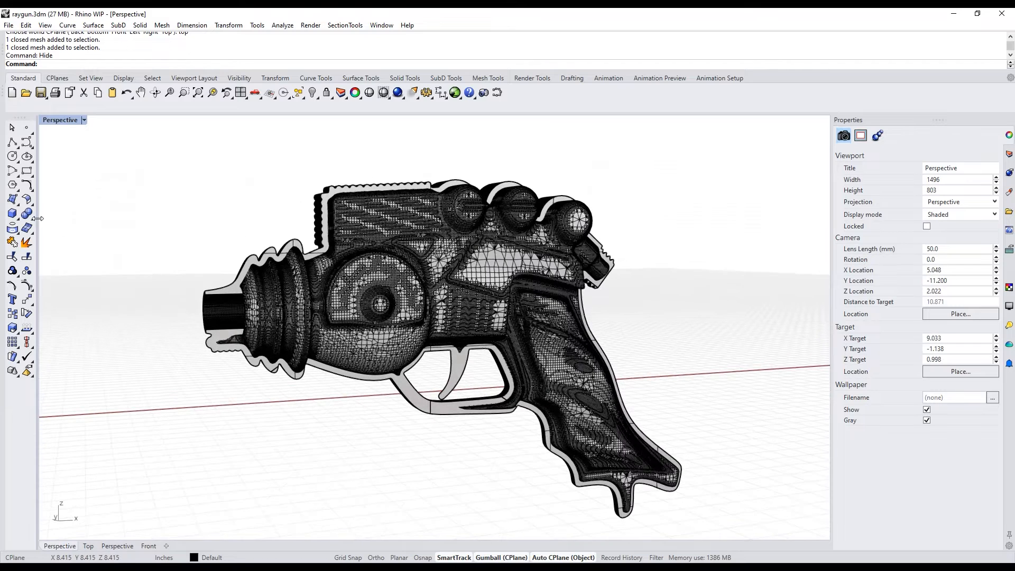
Subtract the inner shell from the visible ray gun half with Mesh Boolean Difference, using DeleteInput=No to keep the shell.
click(27, 241)
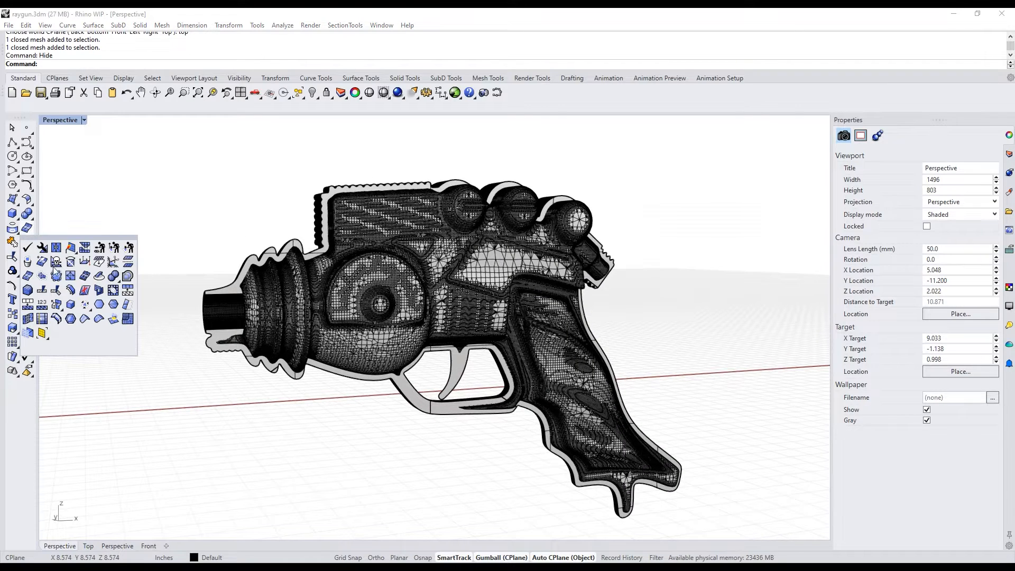
click(118, 279)
right_drag(147, 329, 261, 419)
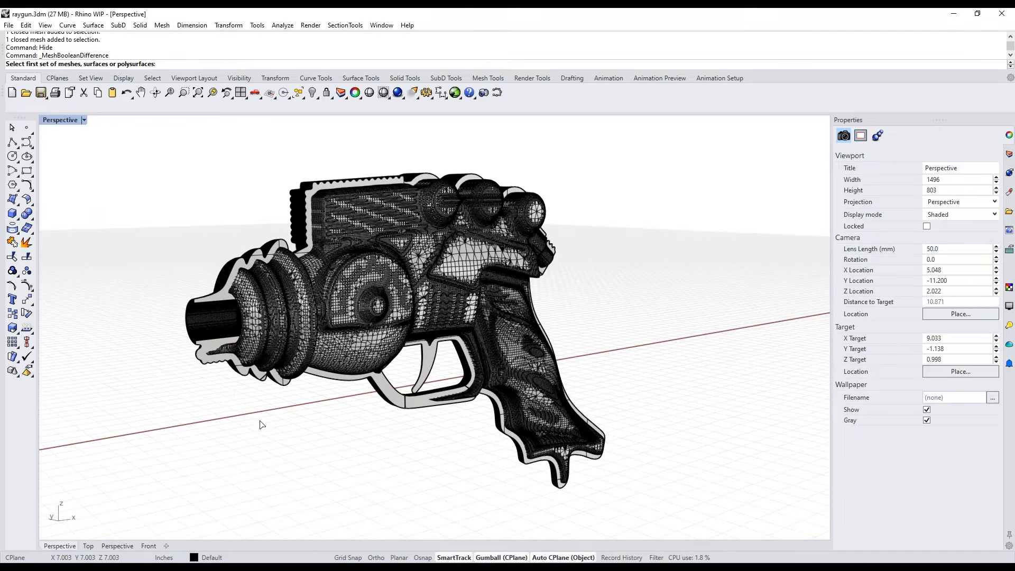
click(206, 361)
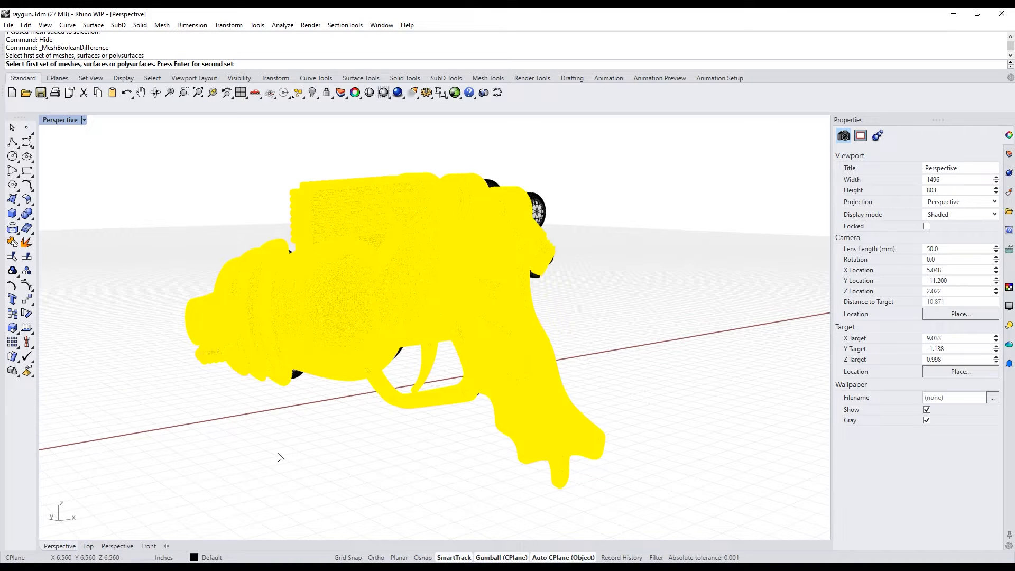
key(Return)
click(353, 342)
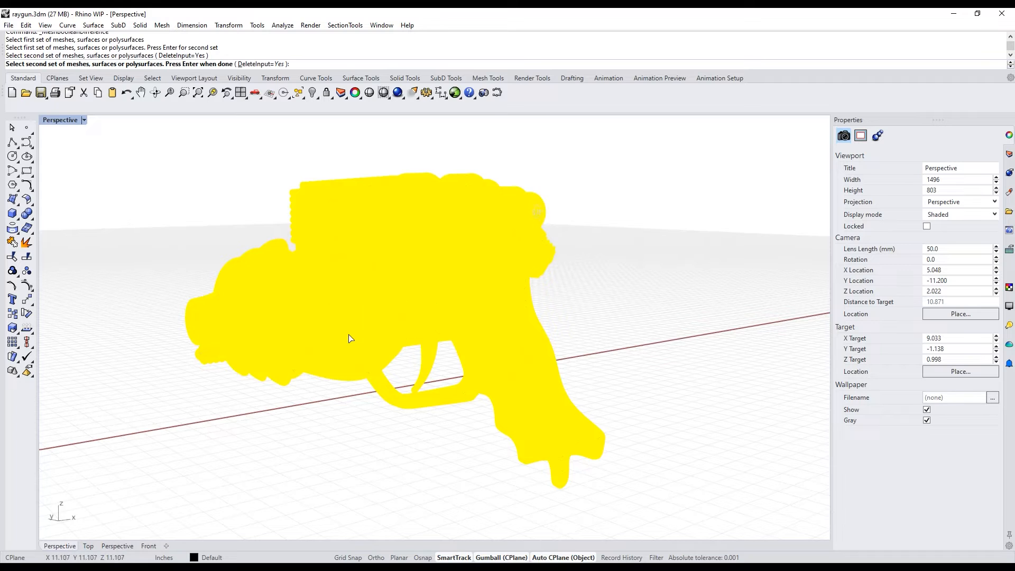
click(263, 64)
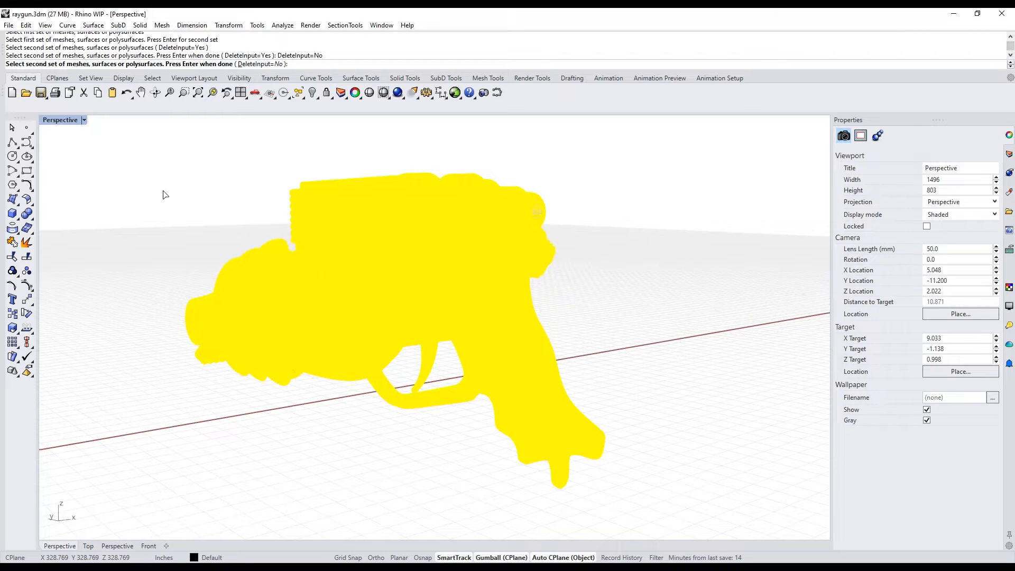
key(Return)
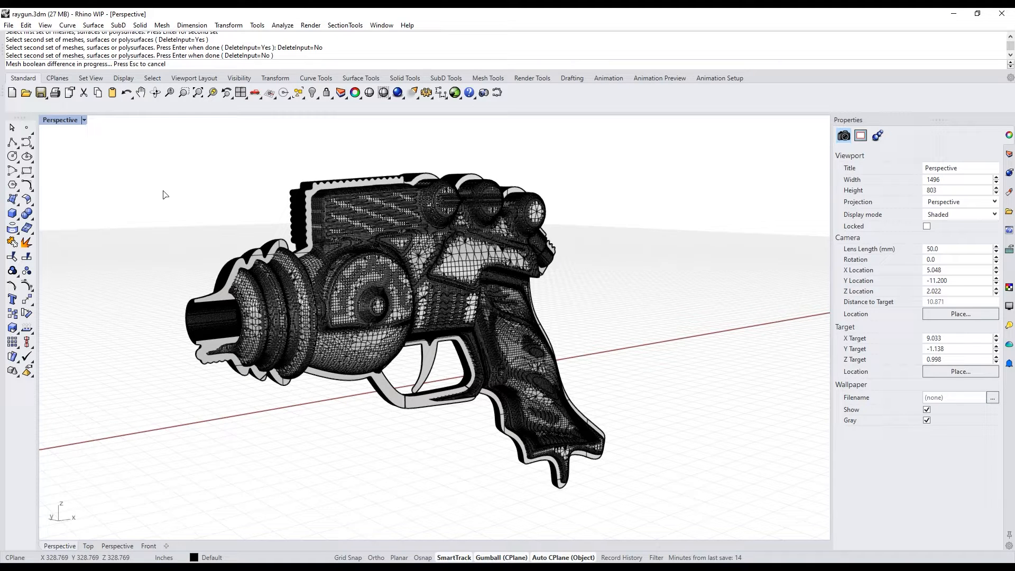
key(Escape)
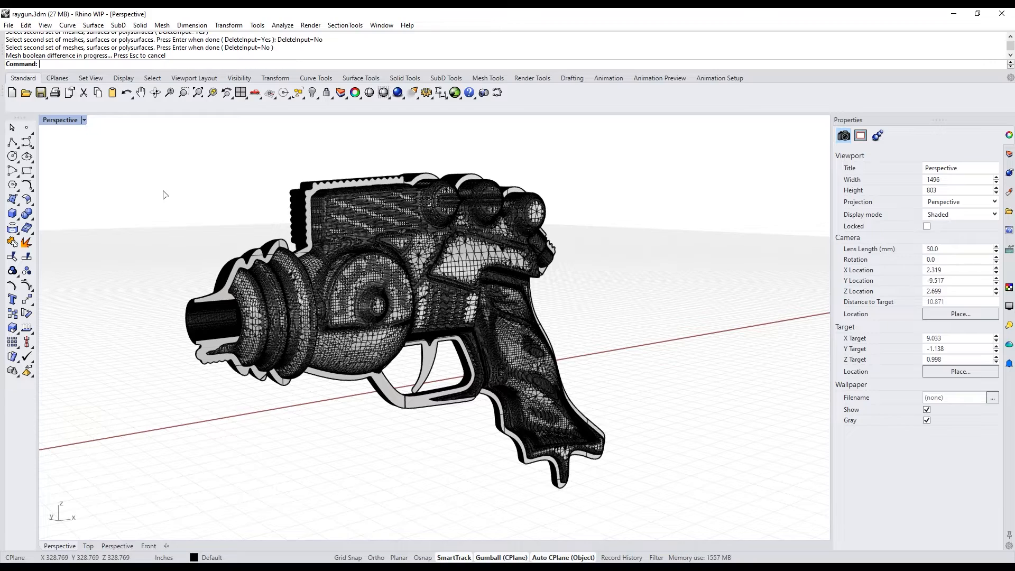
Hide the inner shell mesh so only the hollowed ray gun half is shown.
click(328, 321)
key(ctrl+h)
right_drag(328, 321, 185, 300)
Examine the hollowed half's interior in Ghosted and Rendered display modes, and return the viewport to Shaded.
click(65, 120)
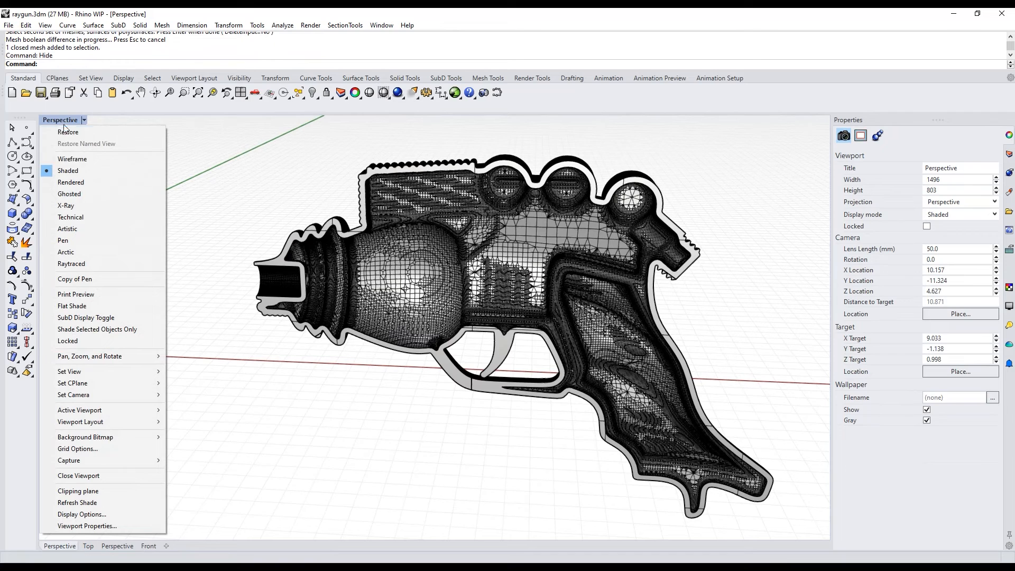
click(72, 193)
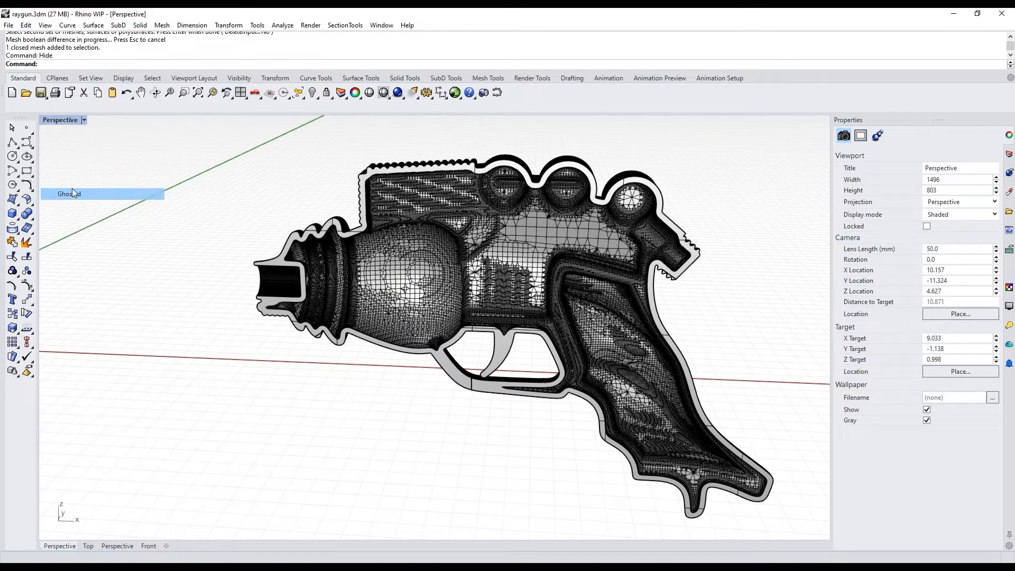
right_drag(296, 442, 208, 281)
click(67, 120)
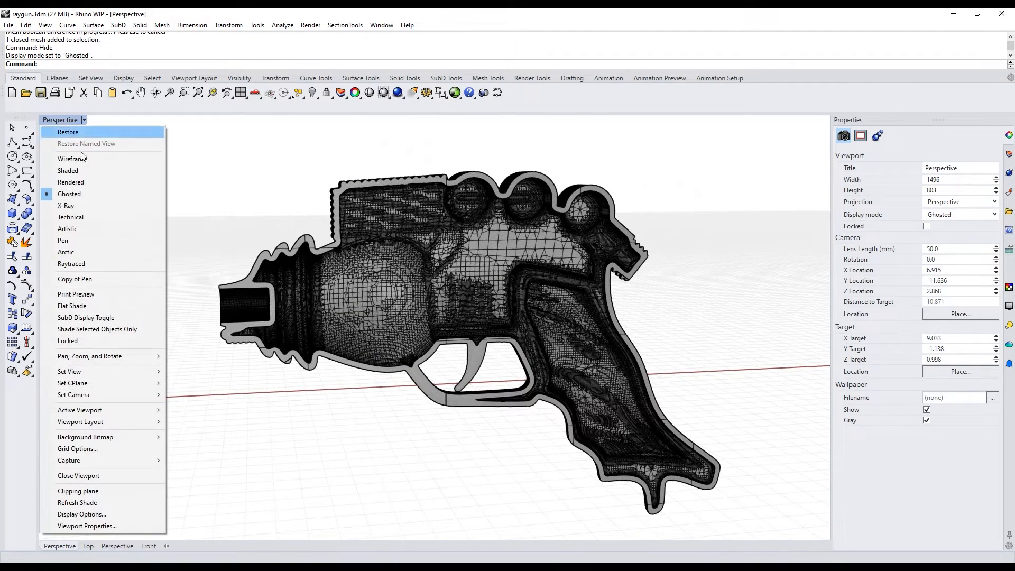
click(84, 181)
right_drag(142, 283, 205, 370)
shift+right_drag(272, 419, 304, 447)
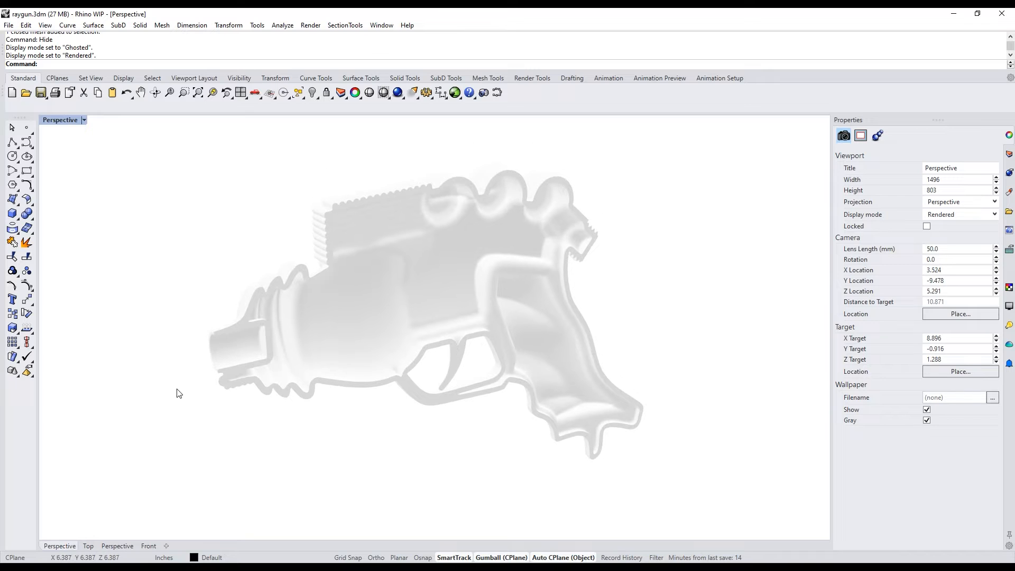
click(66, 121)
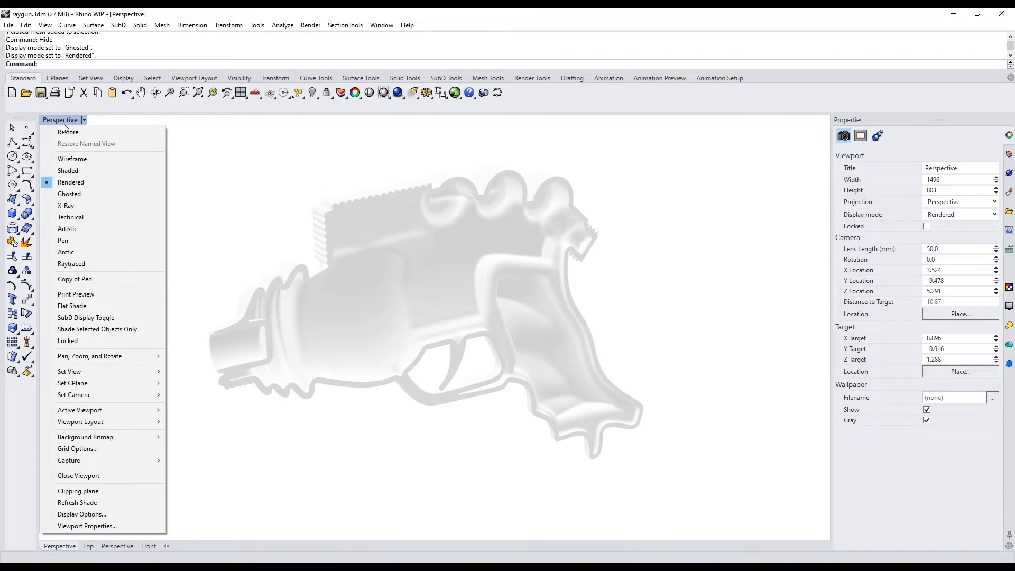
click(67, 171)
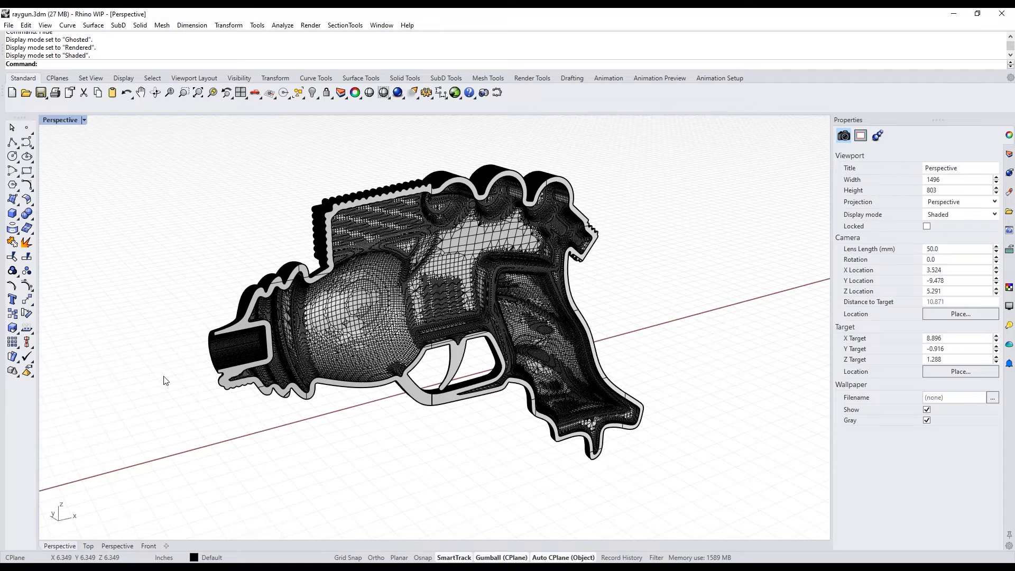
right_drag(167, 370, 174, 370)
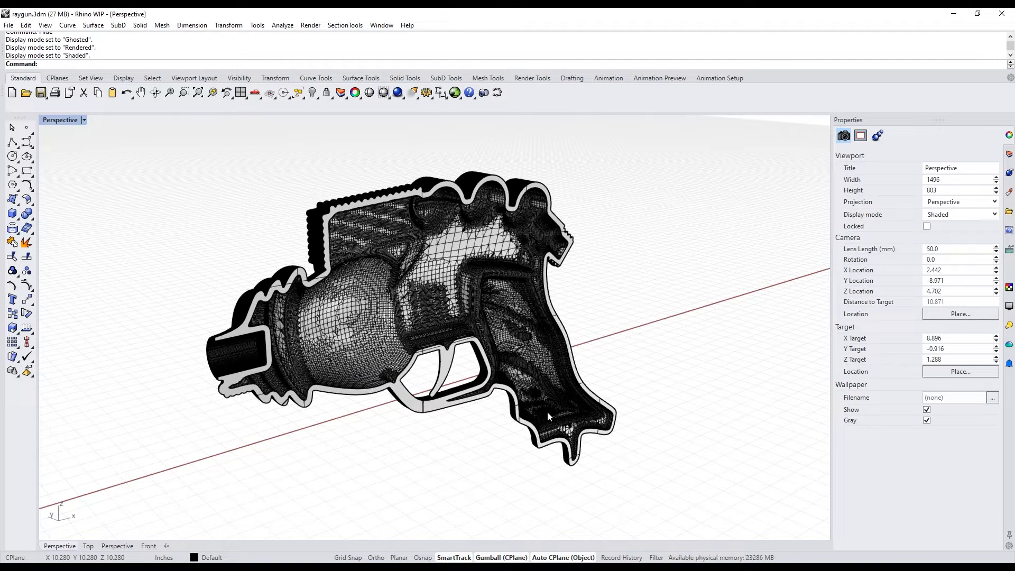
Show all hidden objects and hide the hollowed half, leaving the other half with the inner shell exposed.
shift+right_drag(405, 471, 300, 403)
text(v)
key(Return)
text(v)
click(300, 403)
right_drag(270, 435, 296, 446)
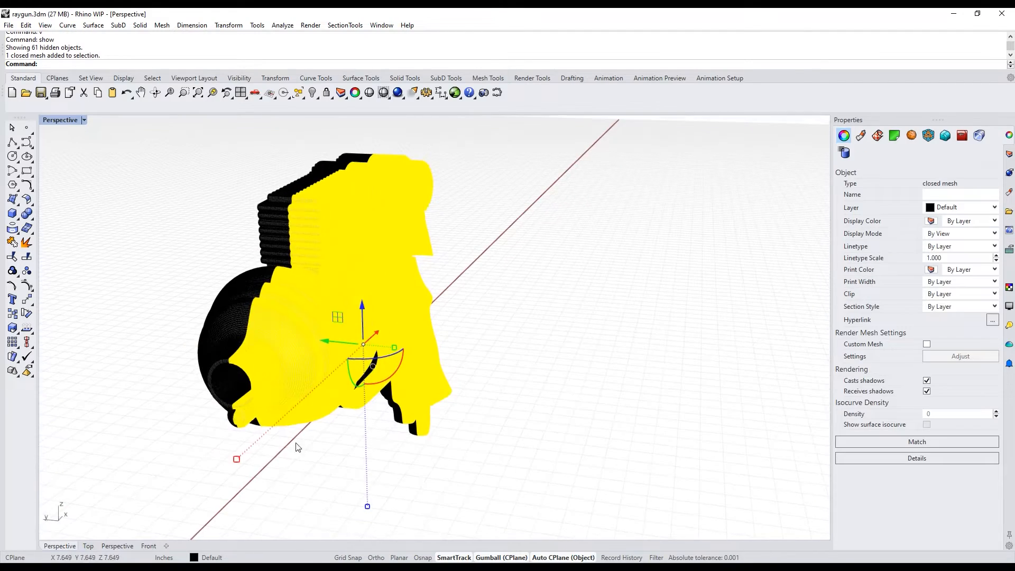
key(Escape)
click(206, 379)
key(ctrl+h)
right_drag(206, 379, 163, 290)
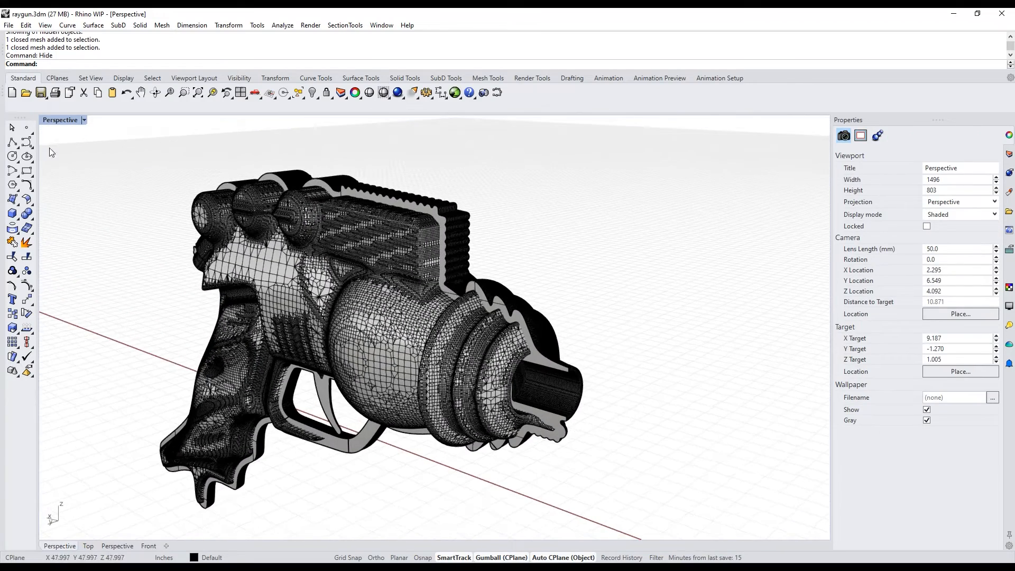
Subtract the inner shell from the second ray gun half with Mesh Boolean Difference, using DeleteInput=Yes.
click(32, 241)
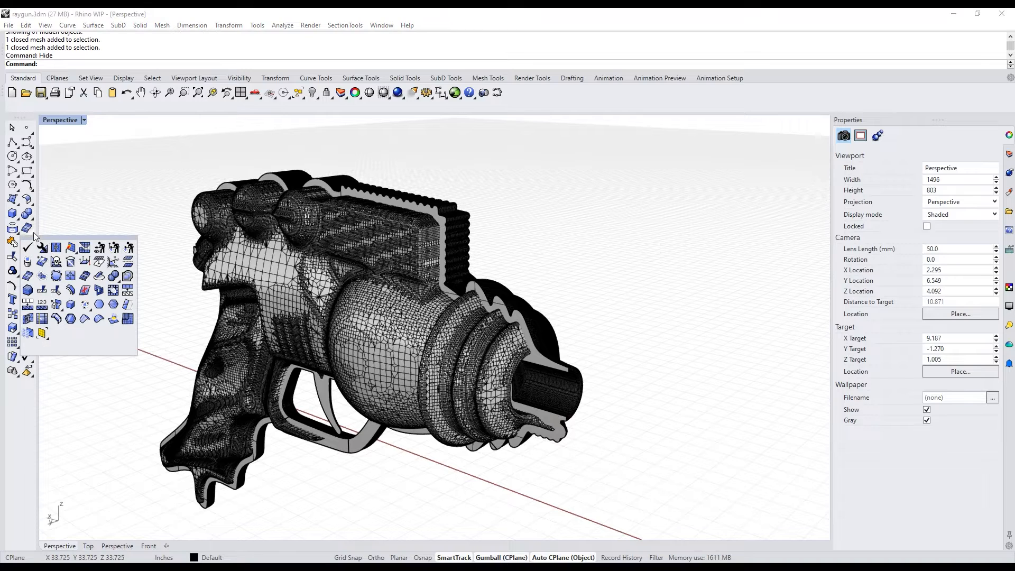
click(120, 282)
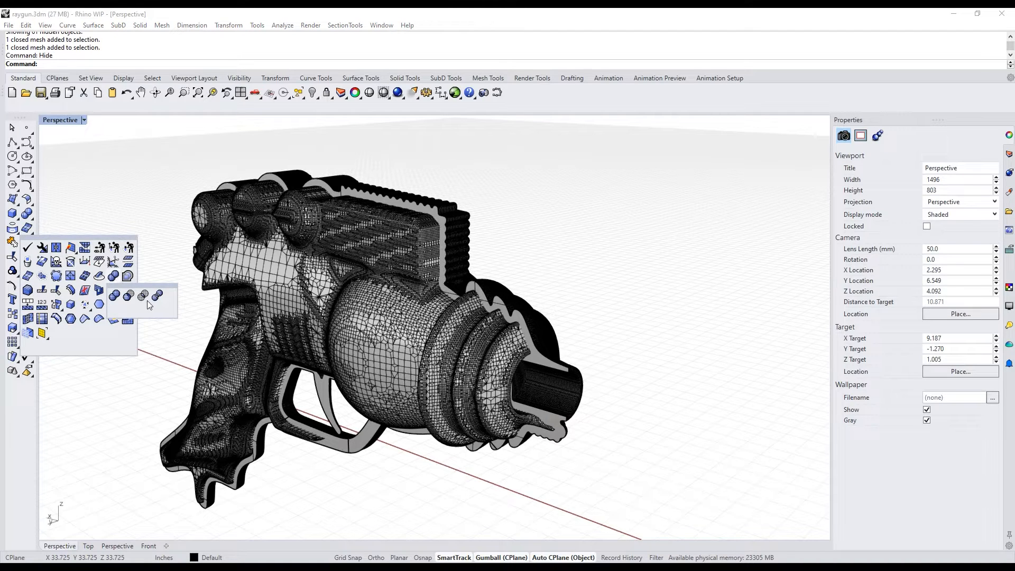
click(129, 296)
click(360, 451)
key(Return)
click(216, 398)
click(256, 64)
key(Return)
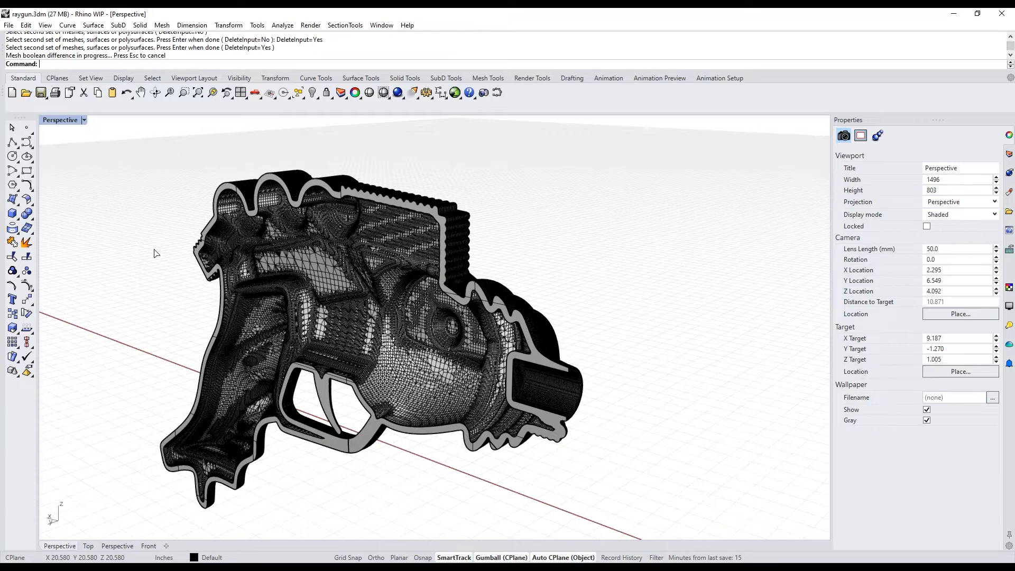
Show the hidden first half and move the negative-Y half away from it along negative Y.
right_drag(153, 285, 292, 268)
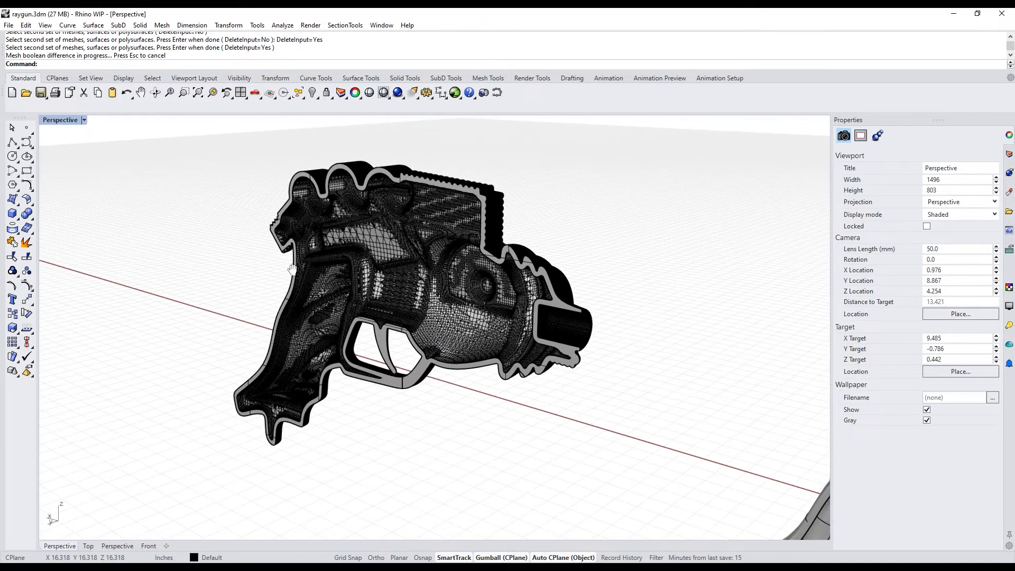
text(v)
key(Return)
right_drag(476, 349, 455, 344)
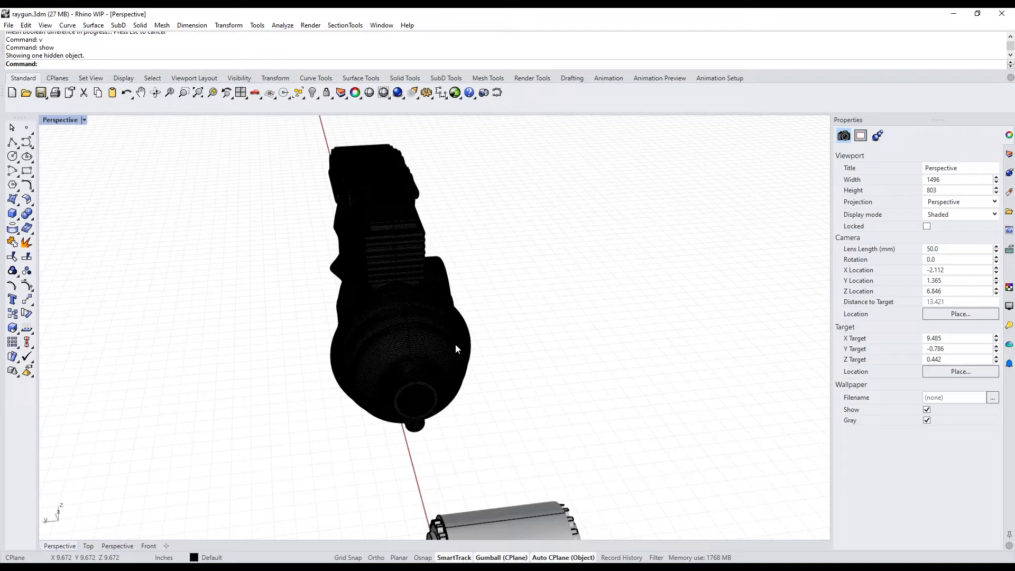
click(455, 344)
drag(341, 318, 521, 320)
click(503, 390)
Isolate the two ray gun halves by hiding everything else, and set the viewport to Rendered display.
drag(679, 481, 238, 295)
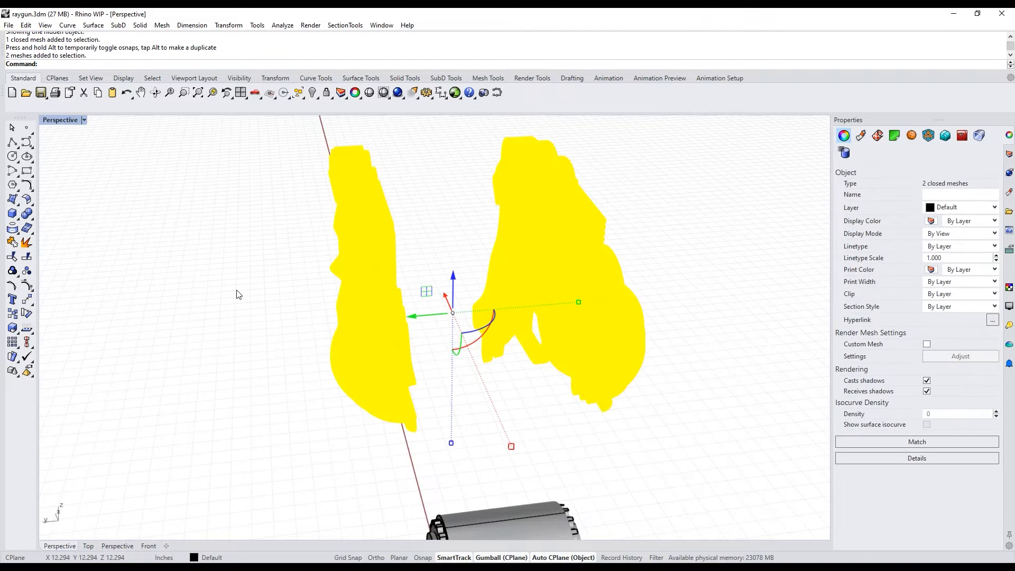
key(Return)
right_drag(236, 293, 180, 249)
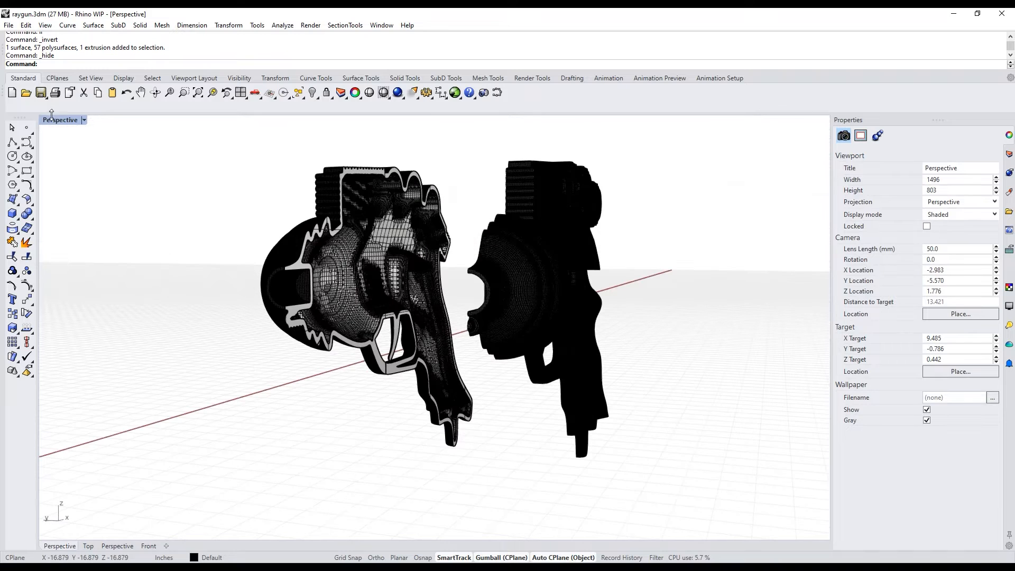
click(53, 119)
click(71, 181)
mouse_move(274, 354)
right_down()
mouse_move(333, 354)
mouse_move(339, 339)
right_up()
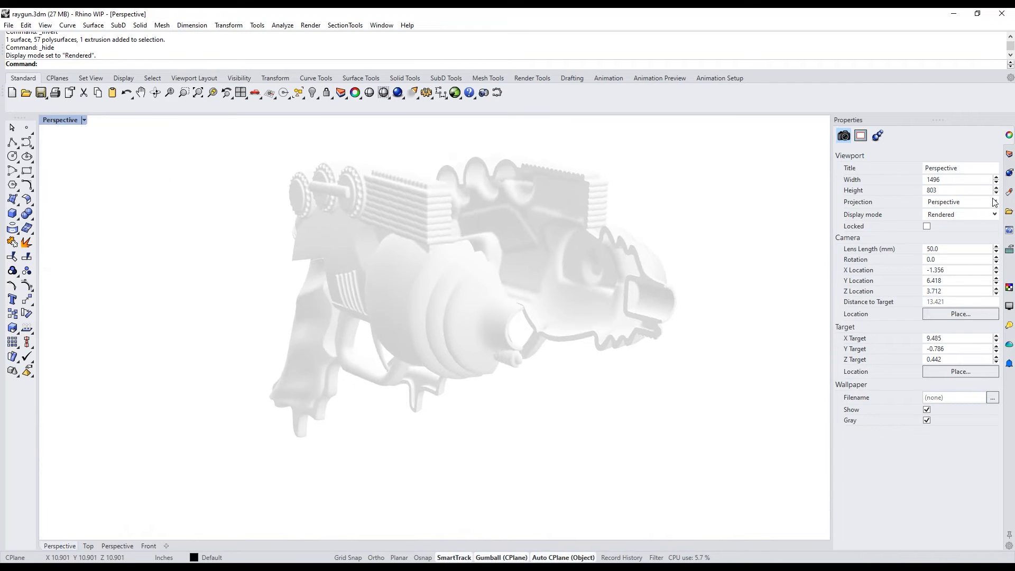
Assign the red Plastic material to both ray gun halves.
click(1010, 192)
drag(758, 243, 573, 281)
right_click(936, 167)
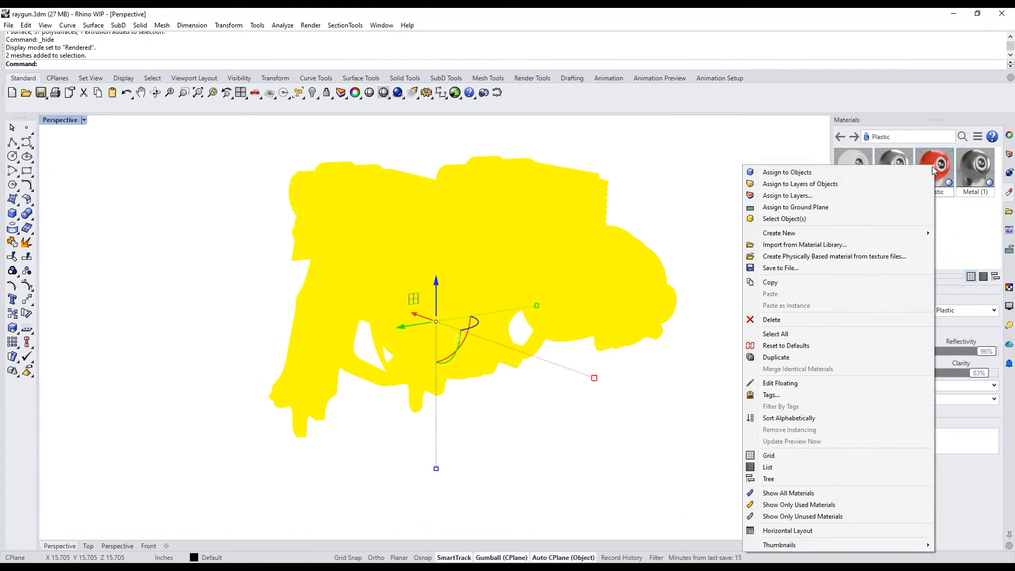
click(827, 174)
Examine the red plastic ray gun halves, with close views of the raised dial marks and surface details.
right_drag(717, 270, 457, 379)
scroll(411, 324, up, 8)
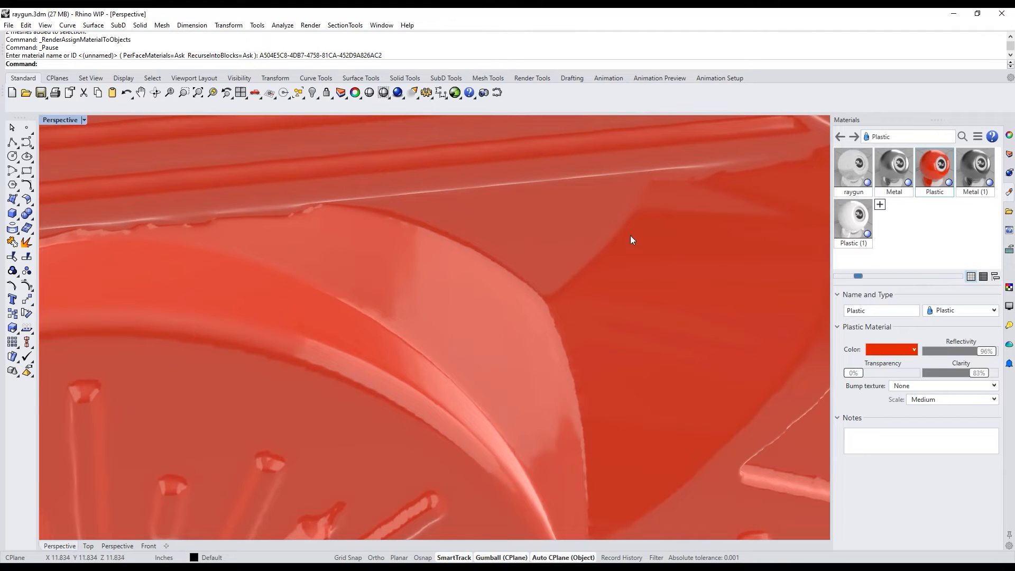
scroll(292, 278, down, 10)
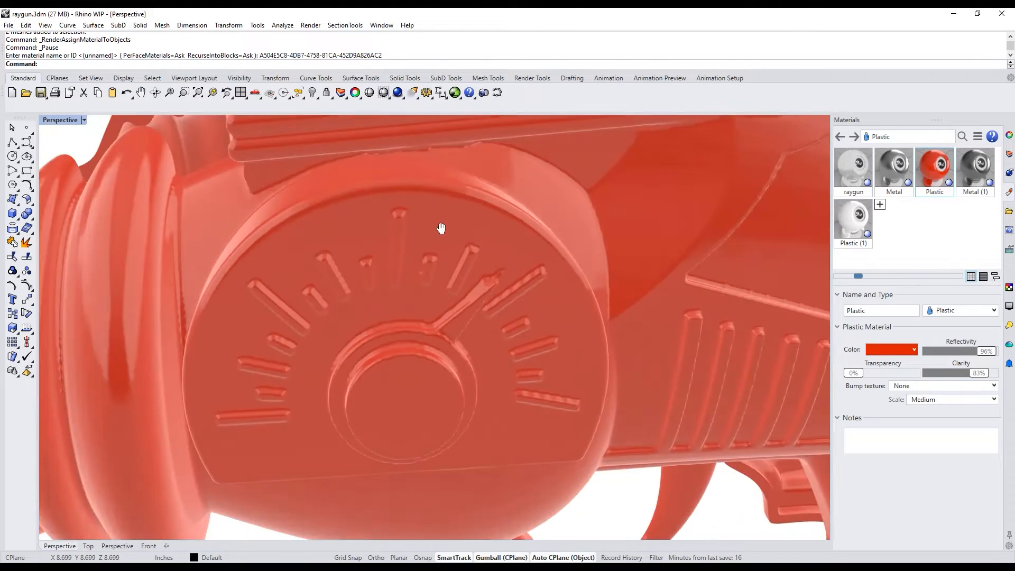
scroll(408, 321, up, 5)
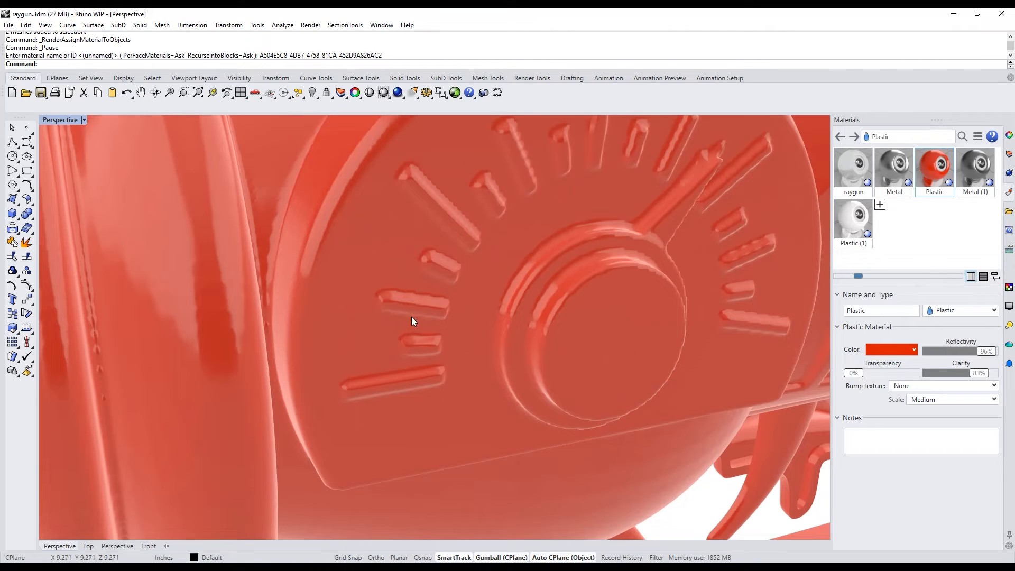
scroll(402, 292, down, 6)
right_drag(363, 330, 389, 321)
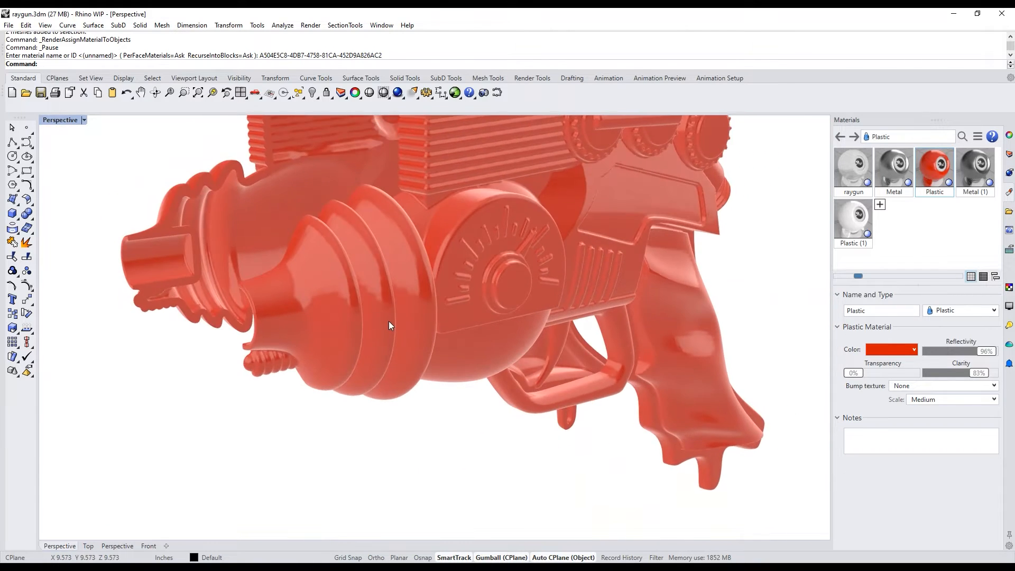
scroll(389, 321, down, 5)
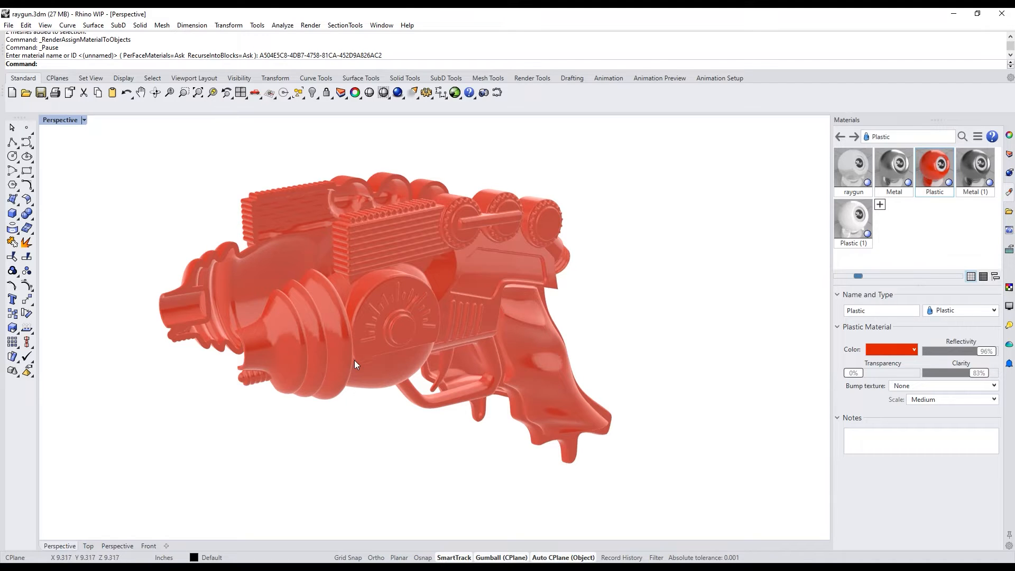
Run Check on both ray gun half meshes, review the report for each mesh, and close it.
mouse_move(389, 463)
mouse_down()
mouse_move(185, 320)
mouse_move(129, 254)
mouse_move(158, 311)
mouse_up()
text(Check)
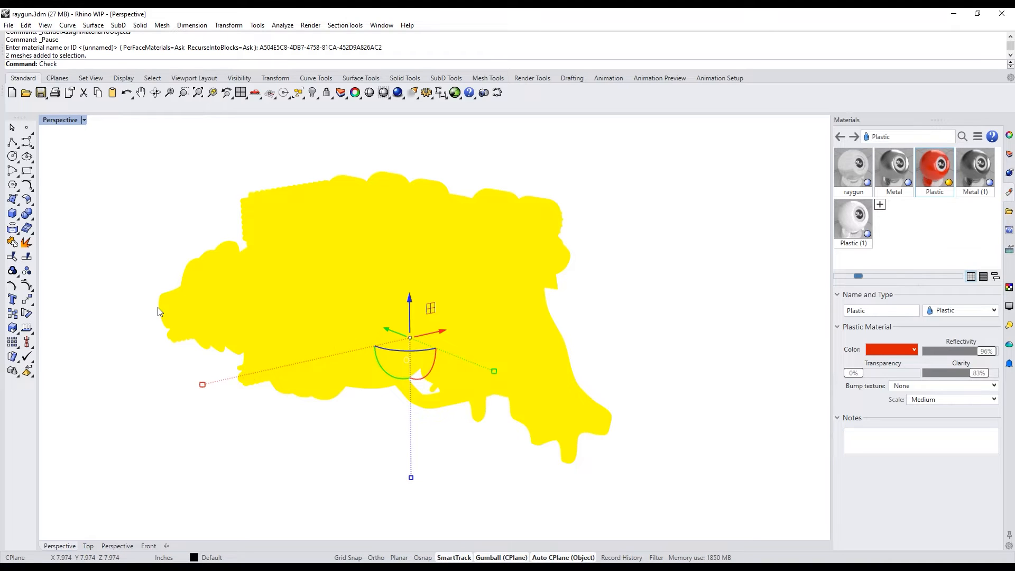
key(Return)
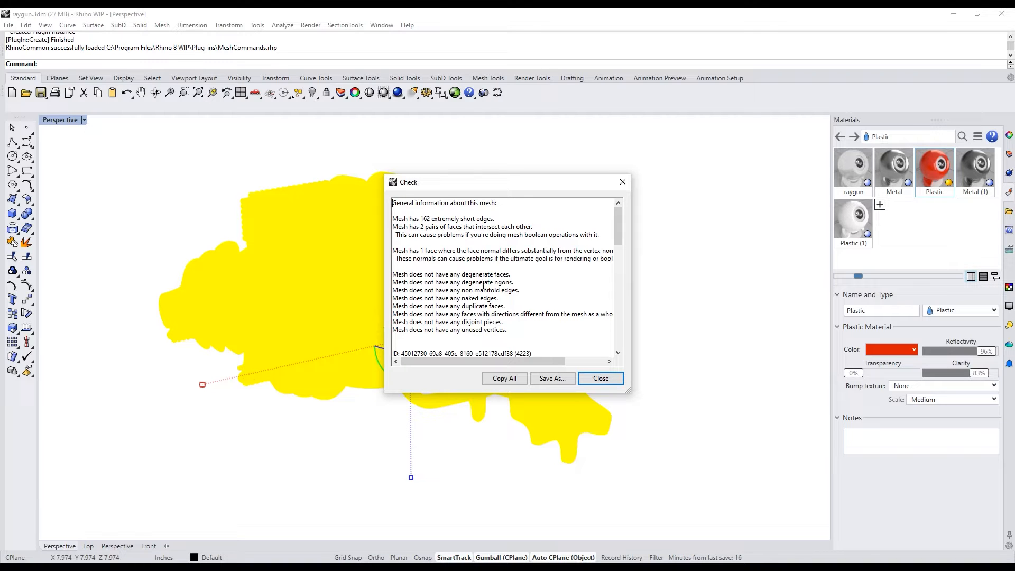
drag(510, 331, 483, 322)
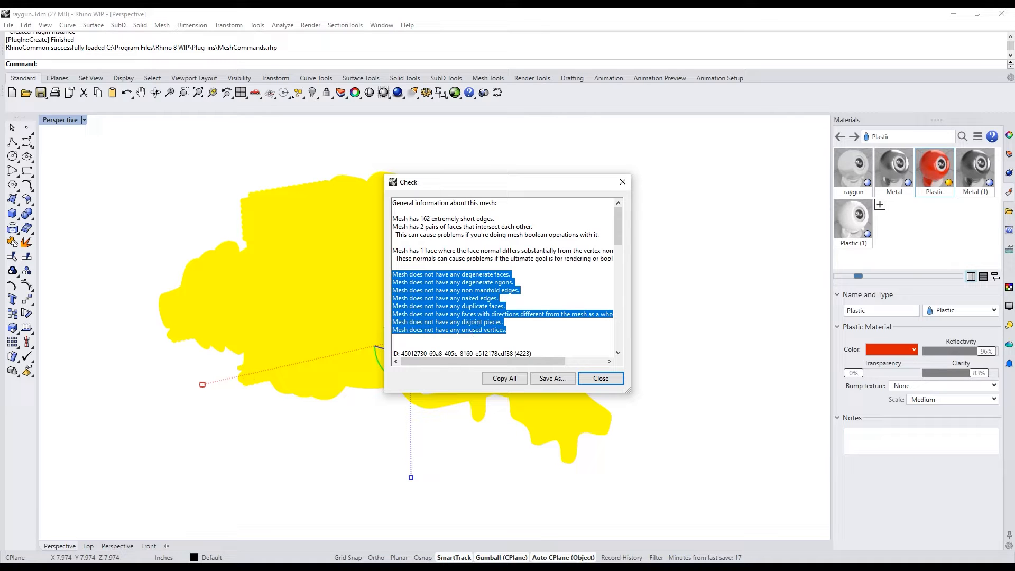
scroll(487, 313, down, 4)
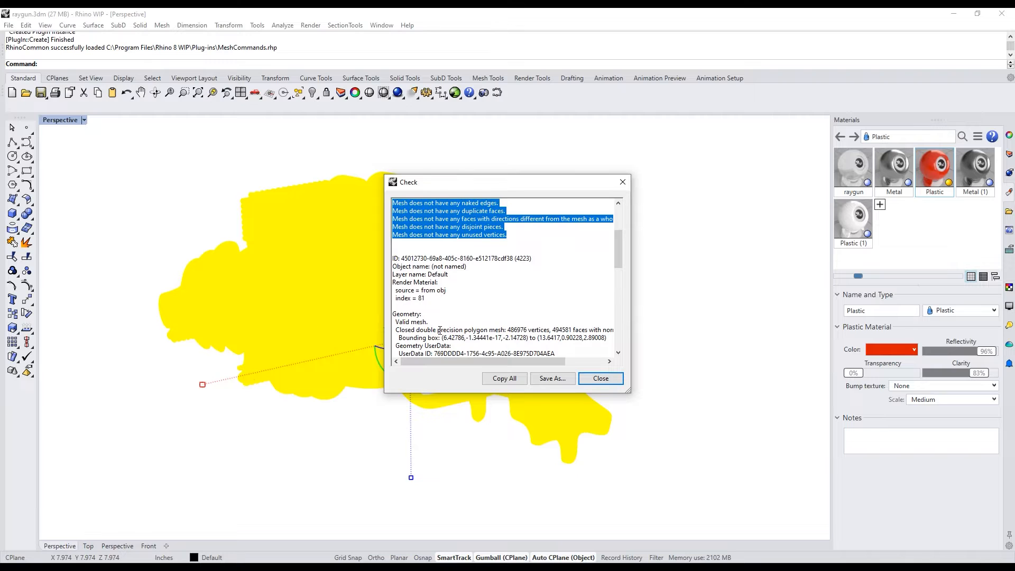
click(423, 314)
scroll(464, 311, down, 3)
scroll(464, 310, down, 9)
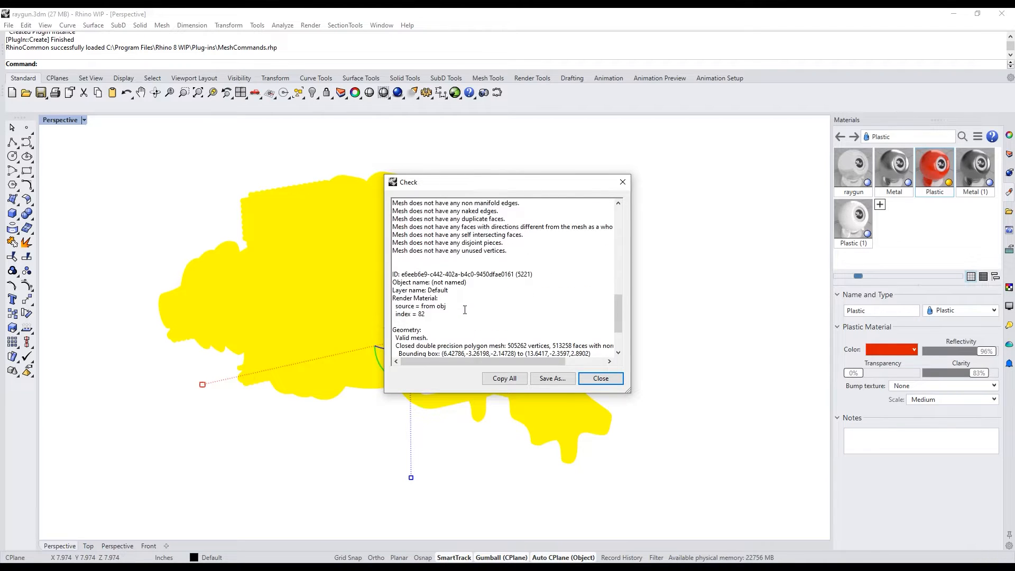
click(600, 378)
click(608, 383)
Start exporting only the near ray gun half with the dial, using STL (Stereolithography) as the file type.
shift+right_drag(606, 357, 689, 376)
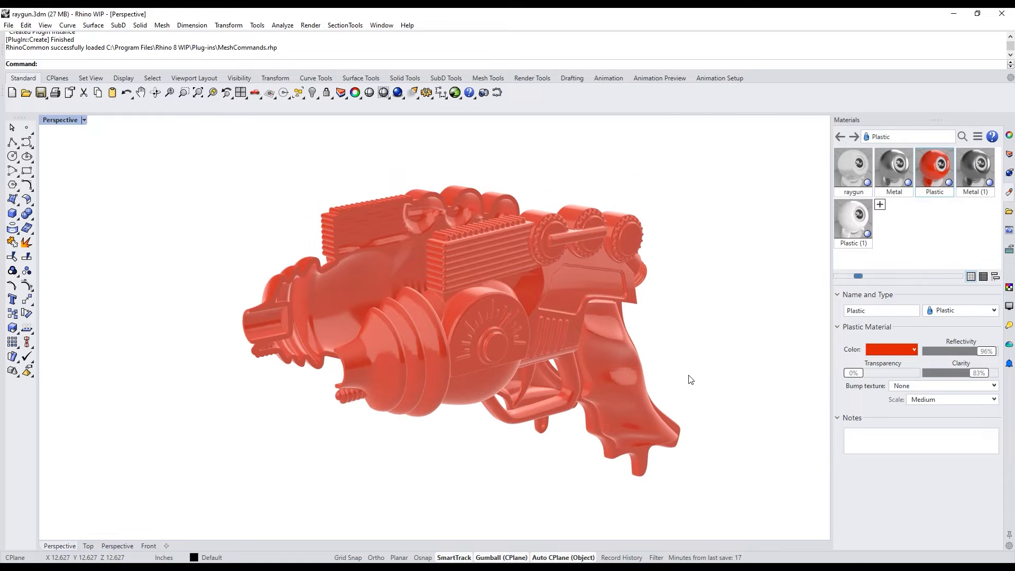
right_drag(689, 379, 706, 356)
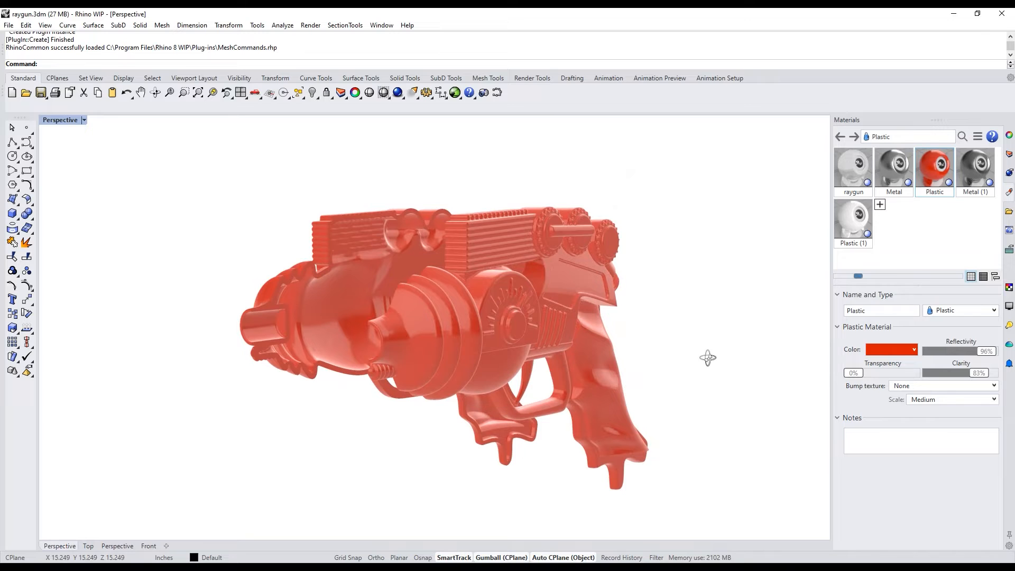
click(570, 249)
click(8, 25)
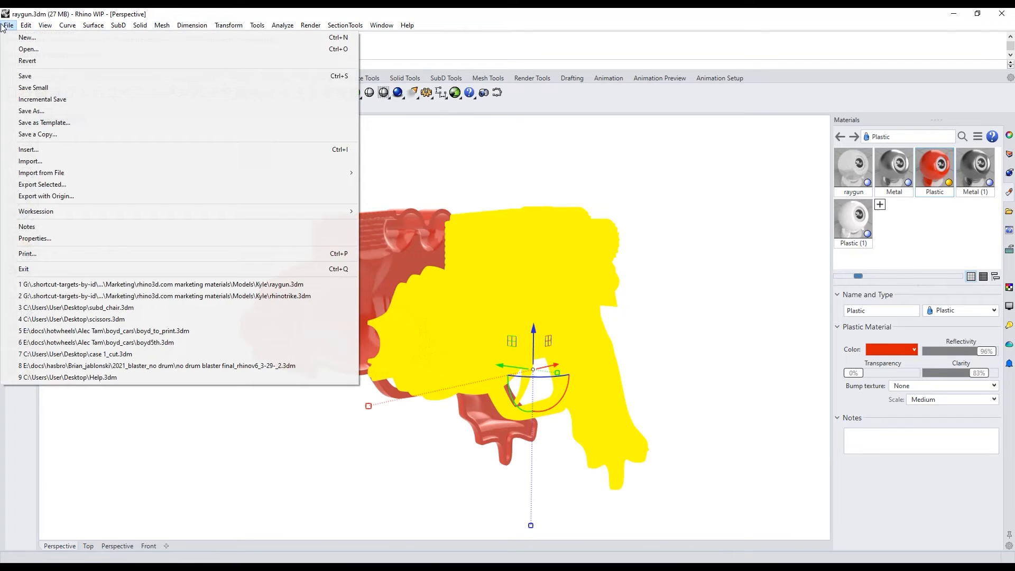
click(78, 183)
click(423, 463)
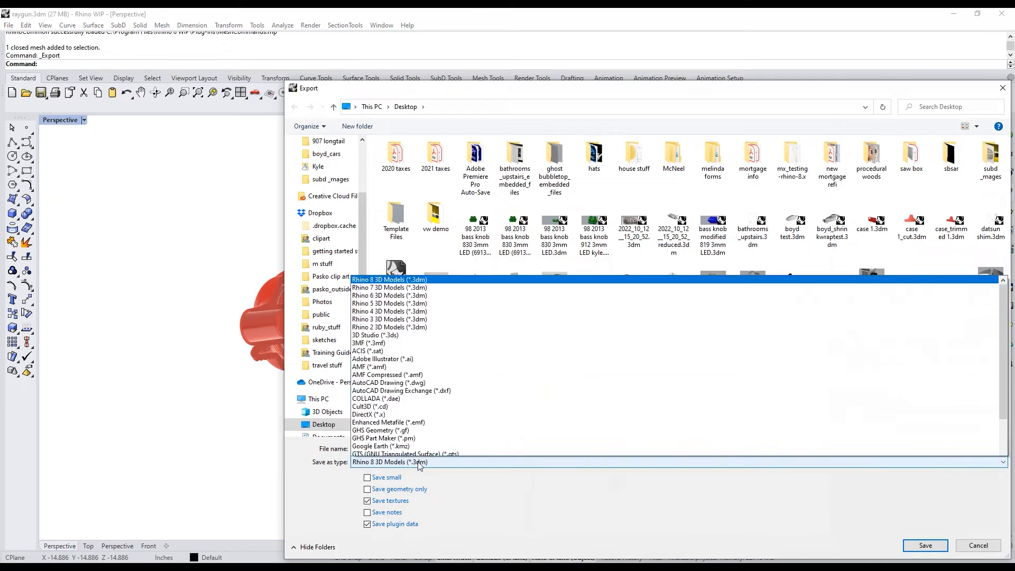
key(s)
key(s)
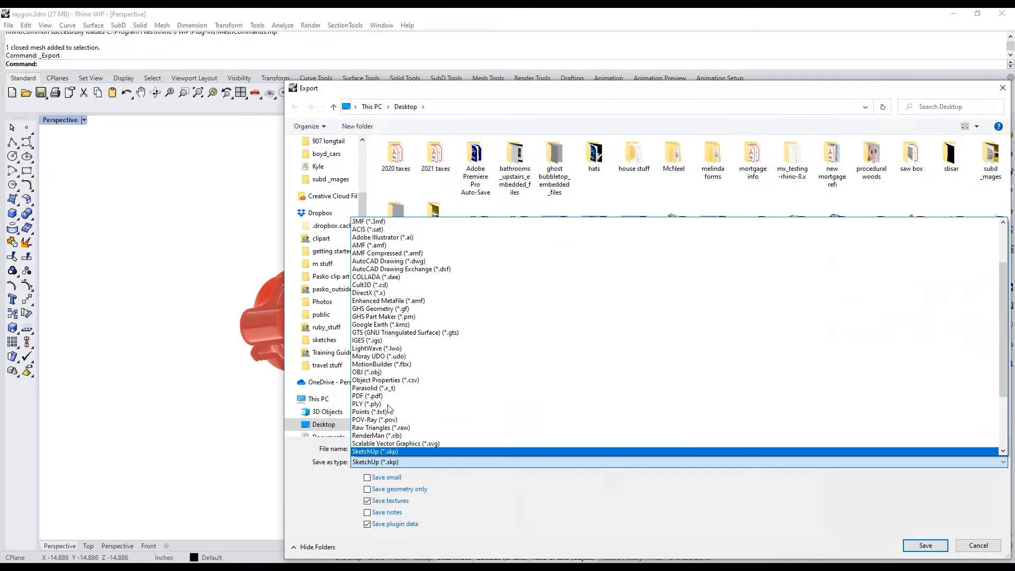
key(s)
key(s)
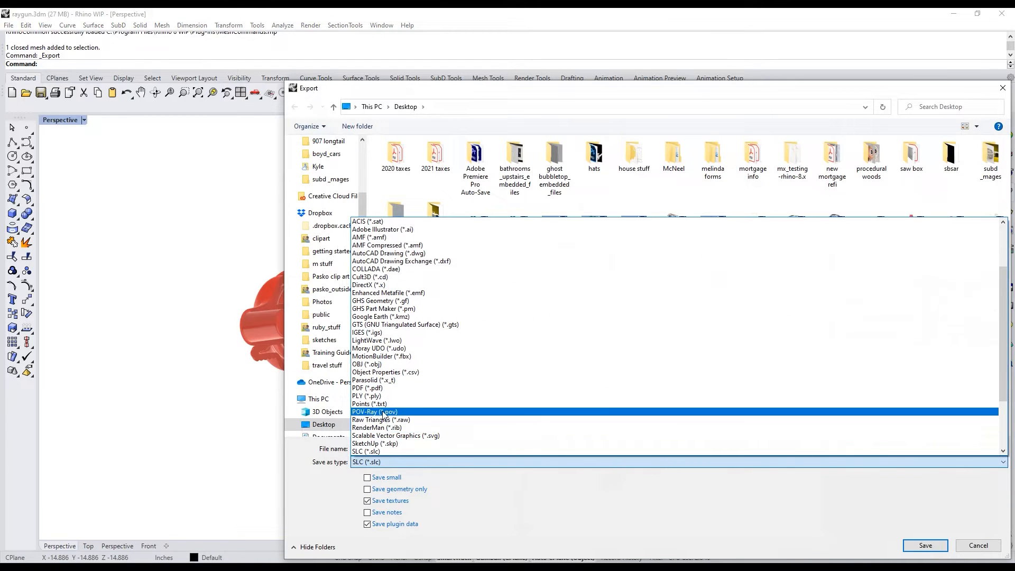
key(s)
key(s)
key(s)
key(s)
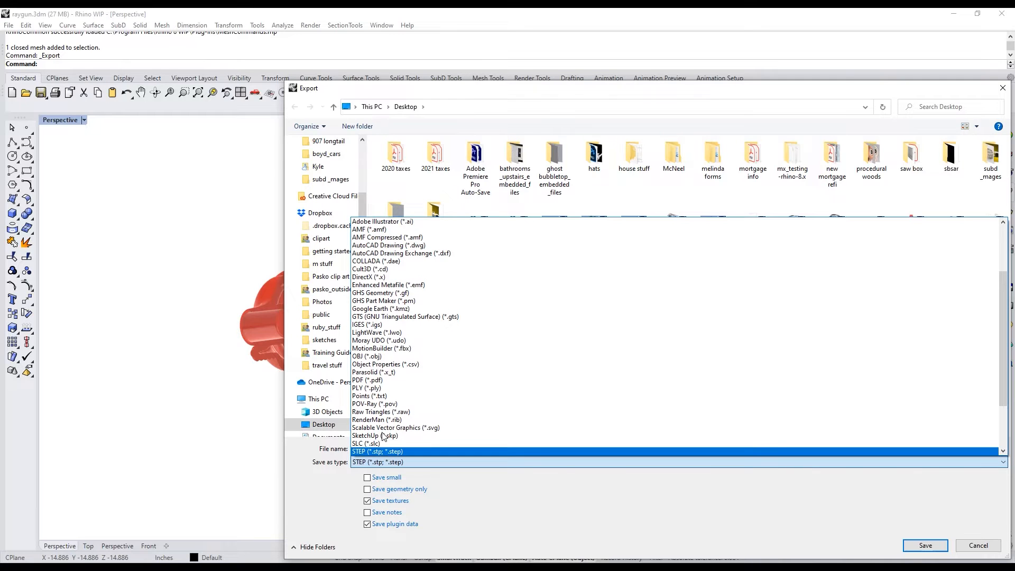
click(386, 451)
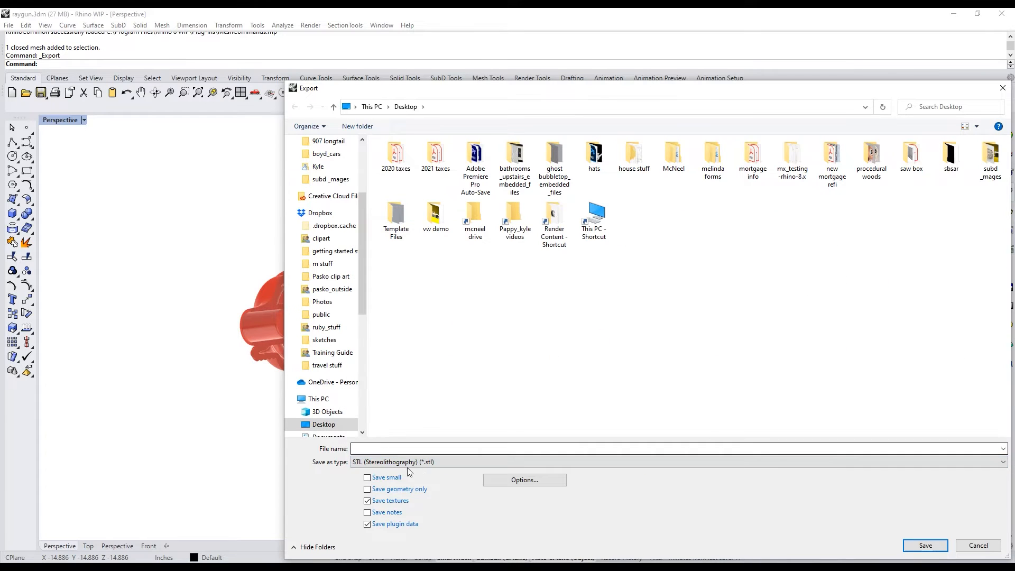
Save the exported half to the Desktop as "raygun left" in Binary STL format, with Export open objects off.
click(376, 448)
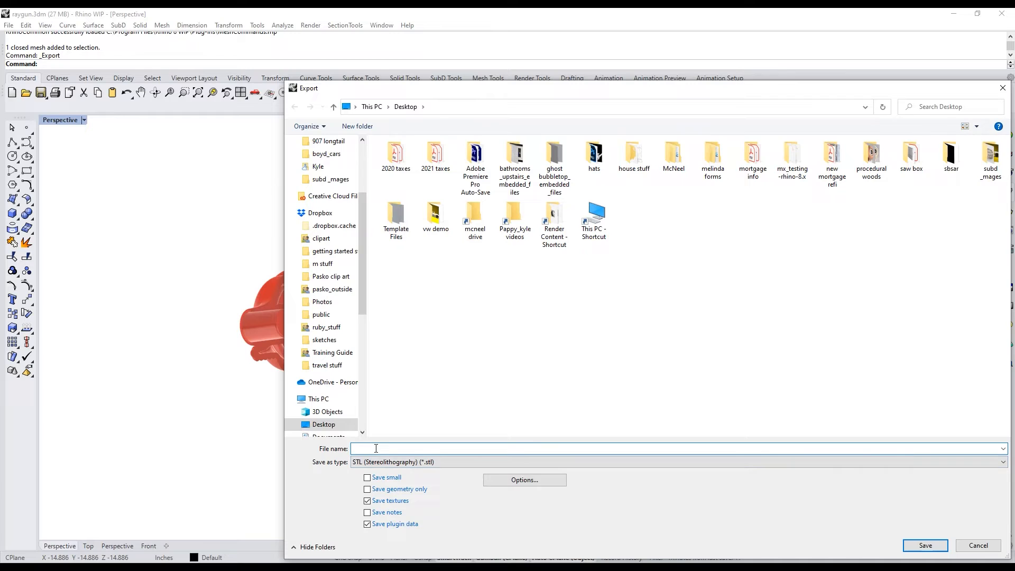
text(raygun left)
click(925, 546)
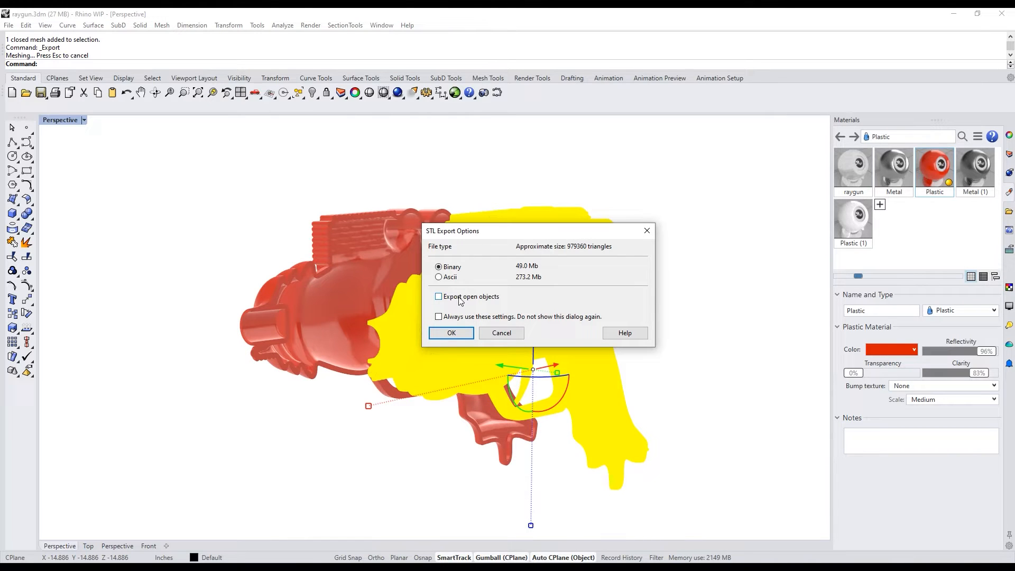
click(452, 333)
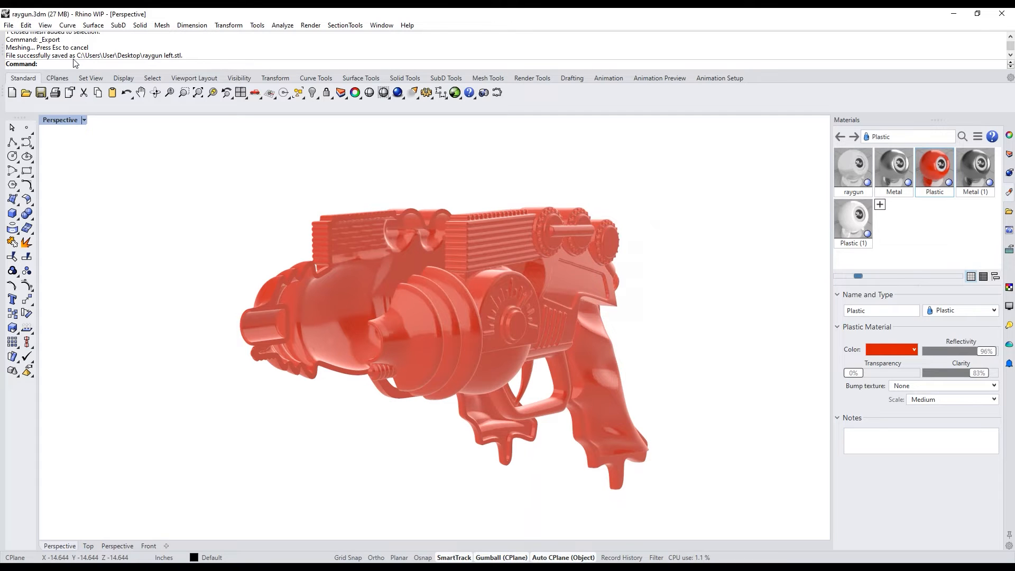
click(248, 311)
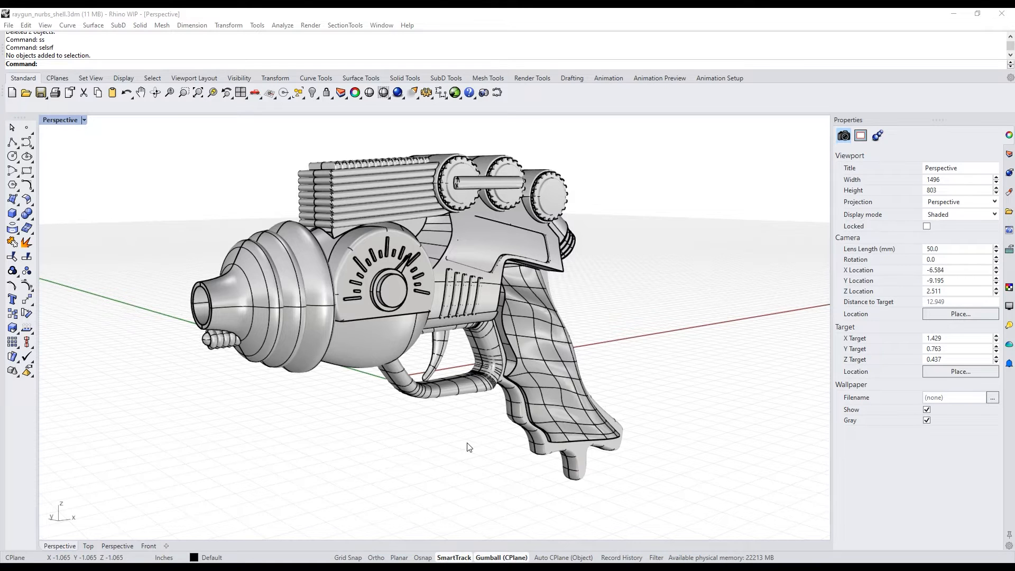
Isolate the positive-Y half of the NURBS ray gun and examine its flat parting face and outer side.
right_drag(334, 408, 370, 347)
click(430, 334)
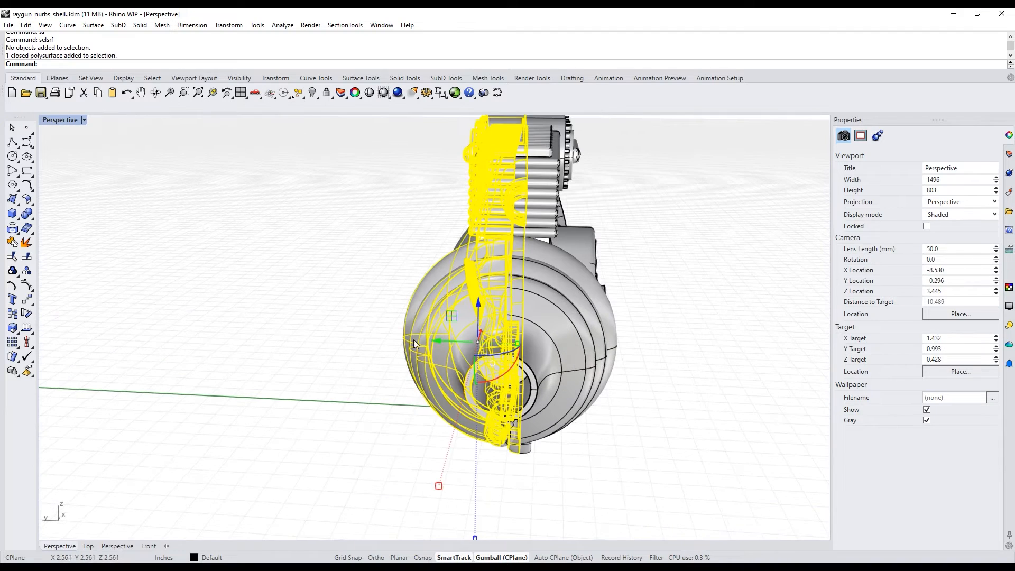
scroll(213, 323, up, 5)
text(ii)
key(Return)
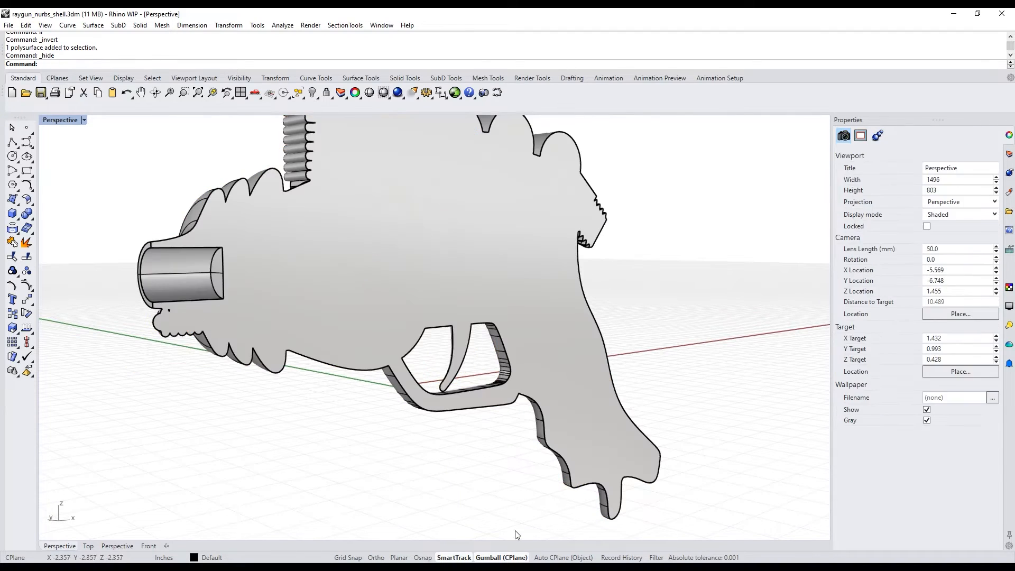
scroll(523, 502, down, 3)
shift+right_drag(487, 366, 461, 317)
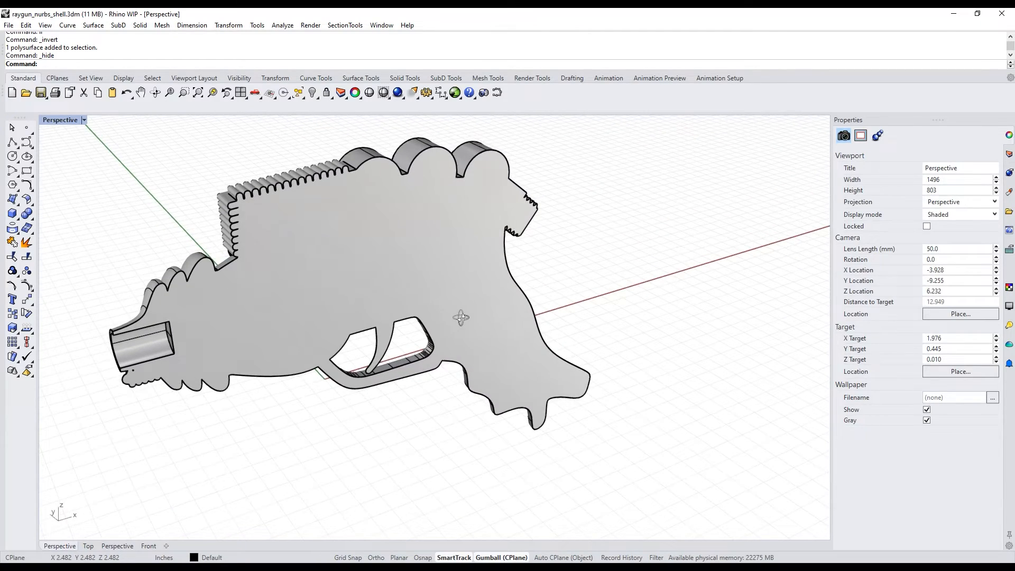
shift+right_drag(461, 317, 498, 329)
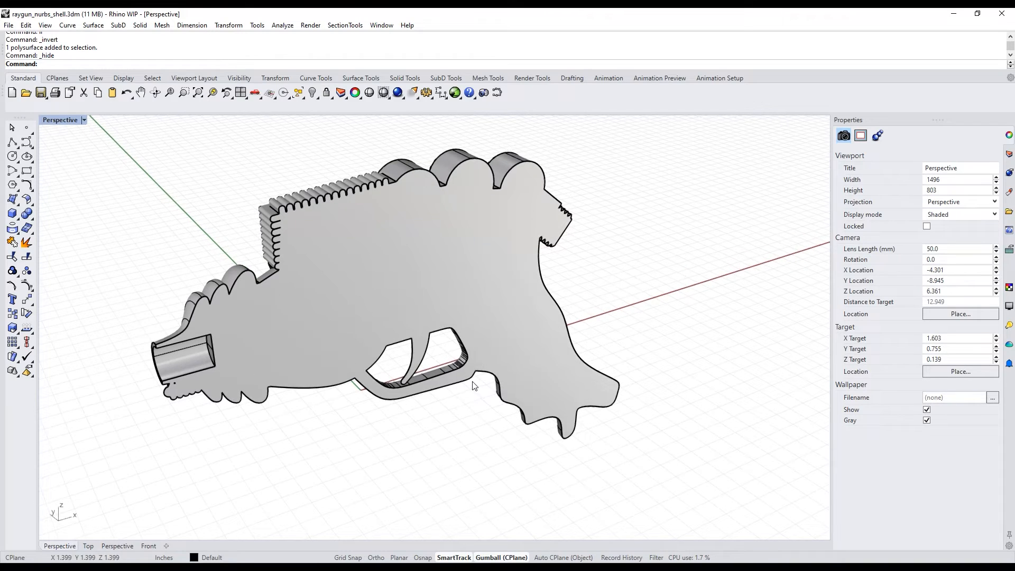
right_drag(408, 415, 537, 410)
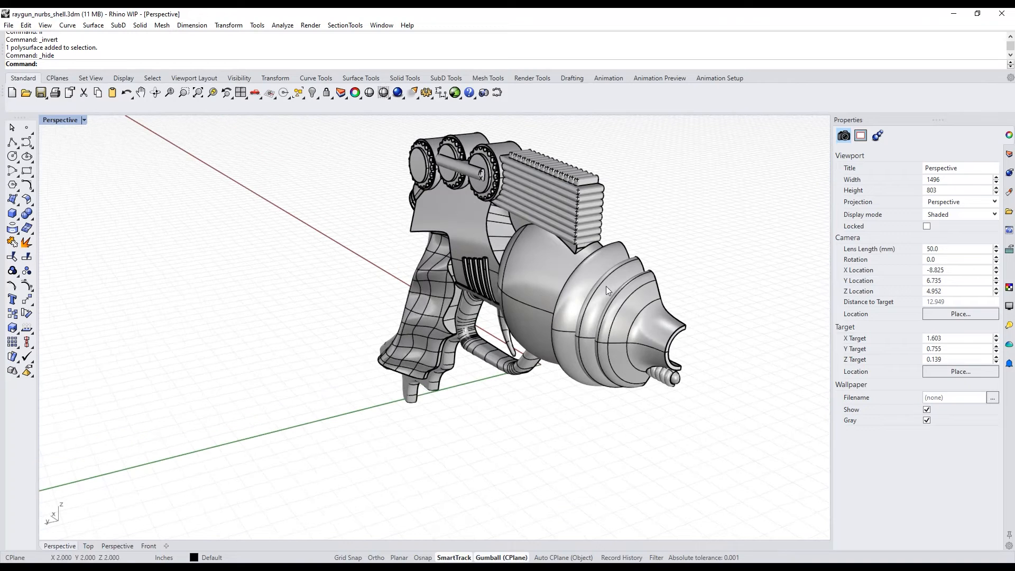
right_drag(447, 342, 438, 419)
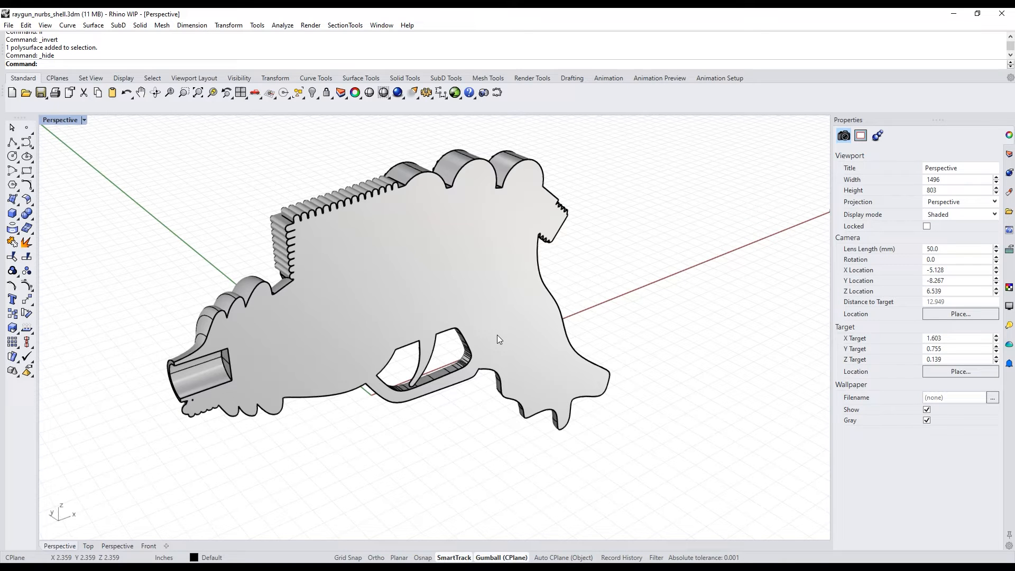
right_drag(492, 348, 465, 380)
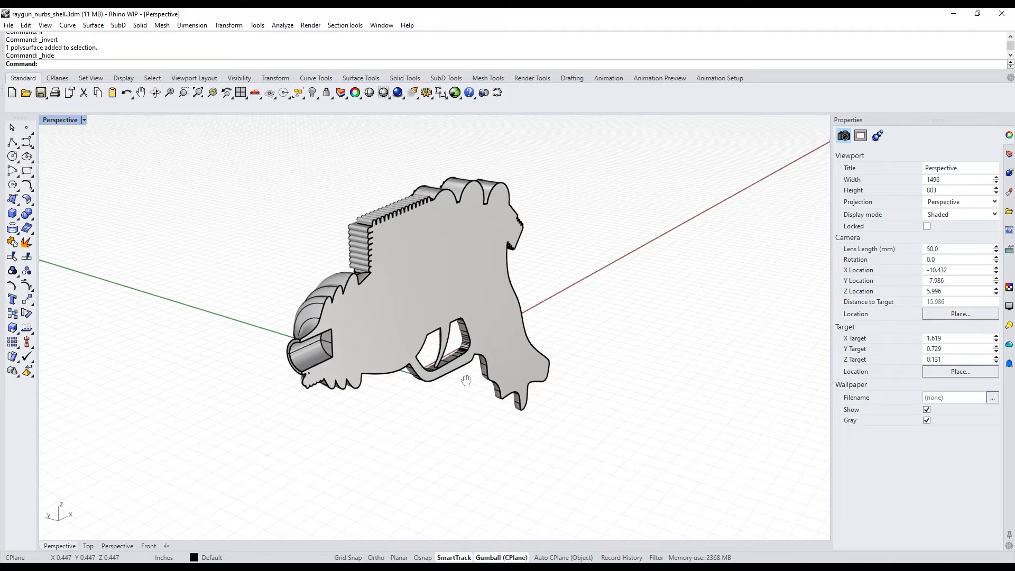
Show the hidden ray gun half, select both solid NURBS halves, and start ShrinkWrap on them.
key(Return)
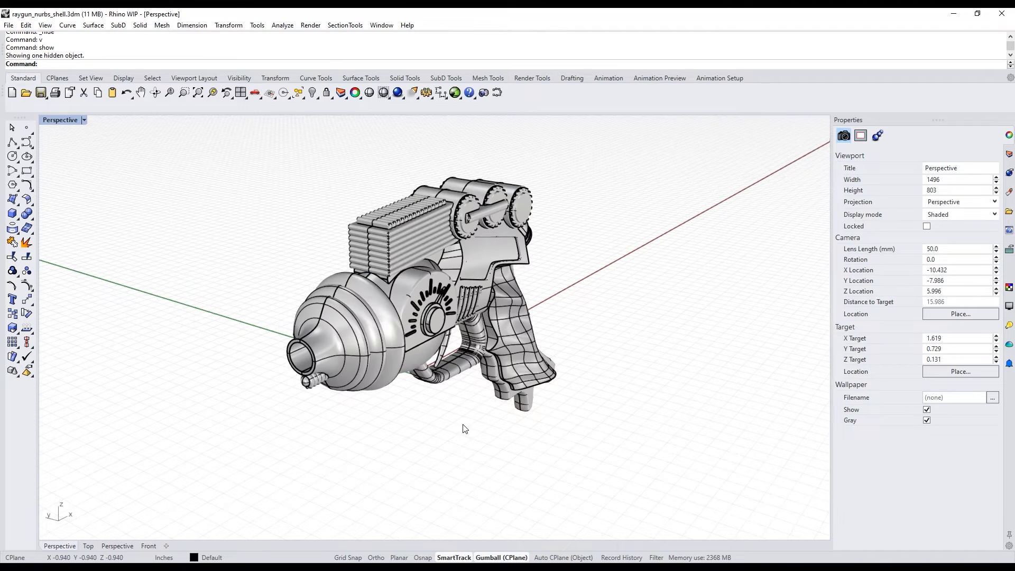
right_drag(467, 426, 468, 438)
click(408, 376)
shift+click(346, 314)
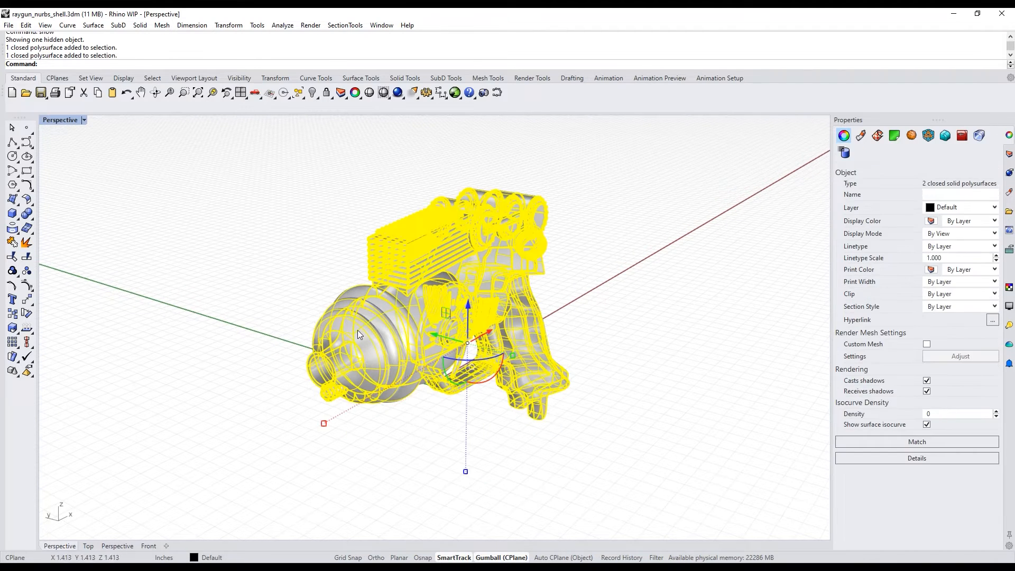
right_drag(643, 405, 614, 401)
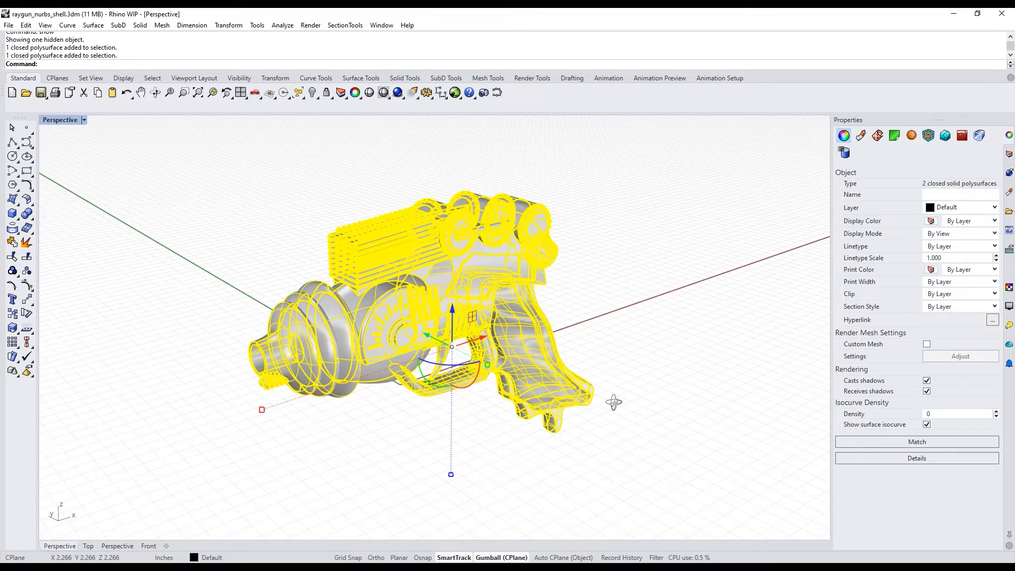
text(shrinkwrap)
key(Return)
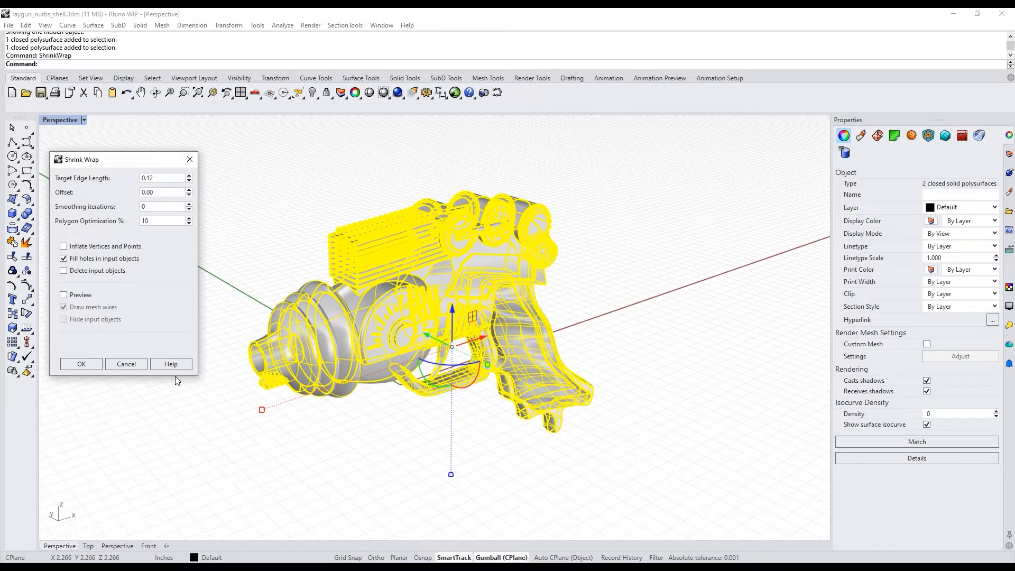
Turn on the shrink wrap preview with input objects hidden, and set the Target Edge Length to 0.02.
click(81, 295)
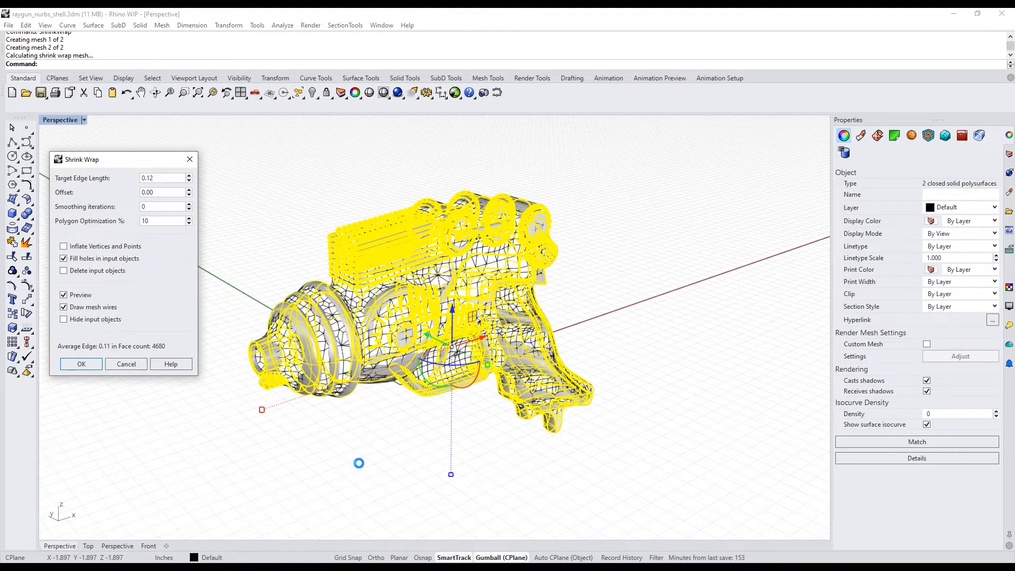
click(99, 320)
right_drag(402, 418, 430, 442)
click(165, 178)
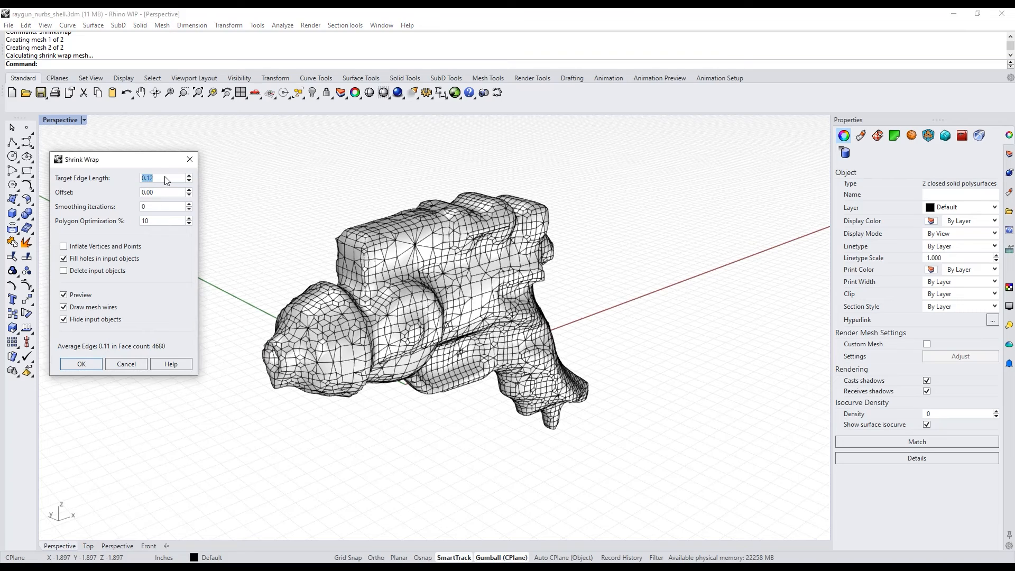
text(0.02)
key(Return)
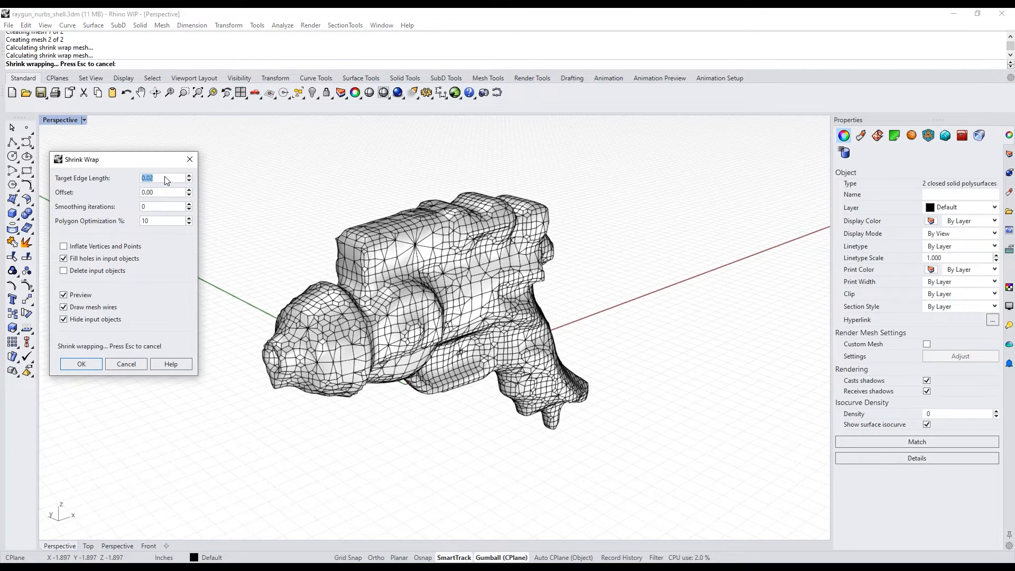
Turn off Fill holes in input objects and inspect the finer shrink wrap preview from several angles.
mouse_move(448, 396)
right_down()
mouse_move(442, 430)
mouse_move(445, 402)
mouse_move(433, 408)
right_up()
click(86, 259)
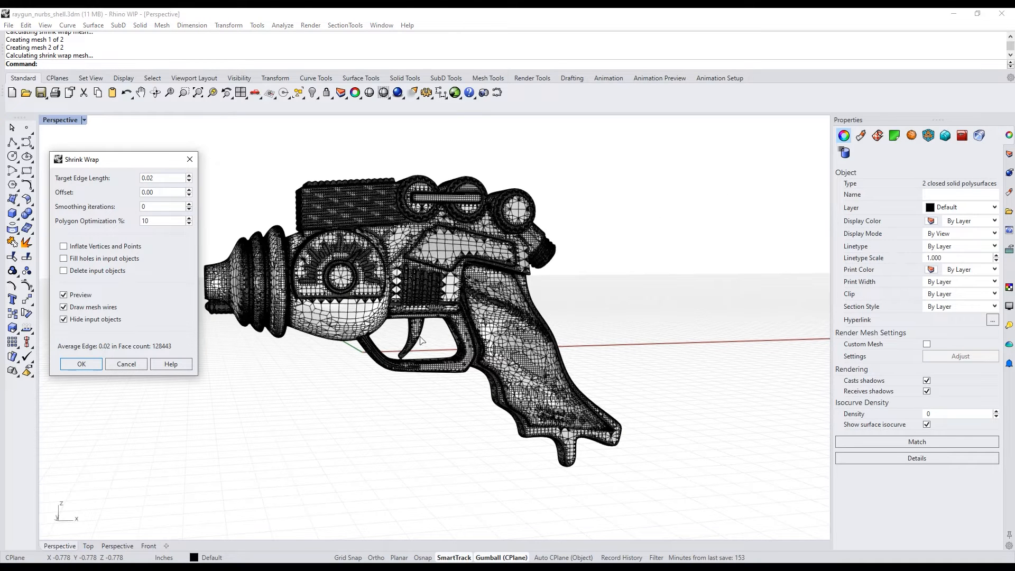
scroll(454, 407, up, 4)
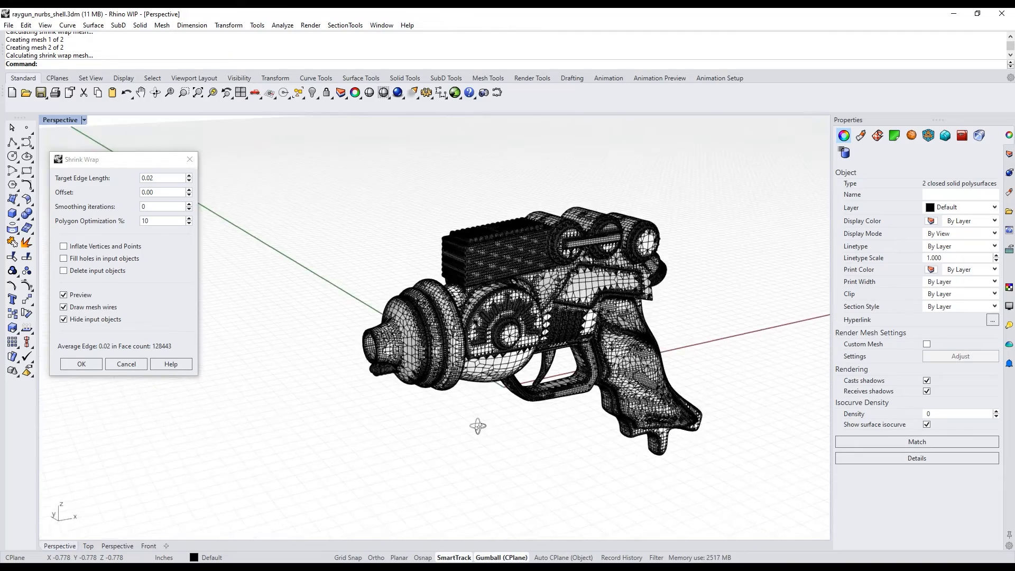
scroll(523, 451, down, 4)
shift+right_drag(540, 434, 515, 455)
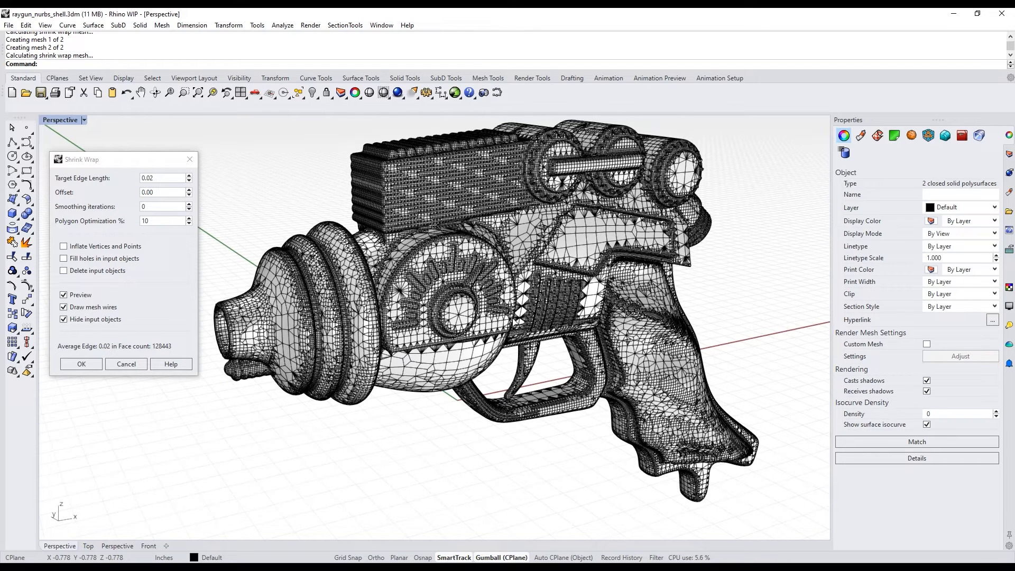
Set the shrink wrap Offset to -0.08 and increase the smoothing iterations.
click(164, 192)
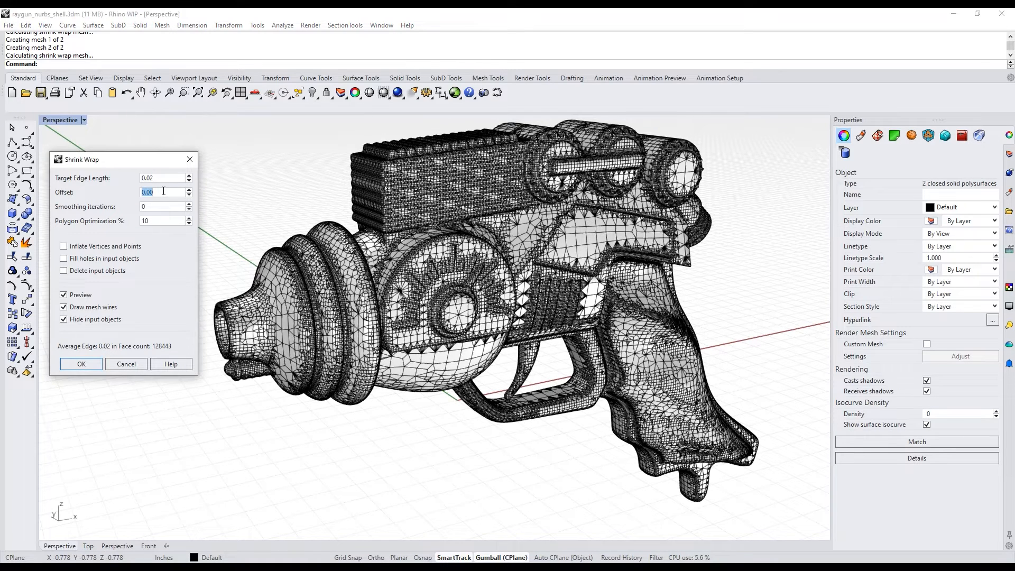
text(-.08)
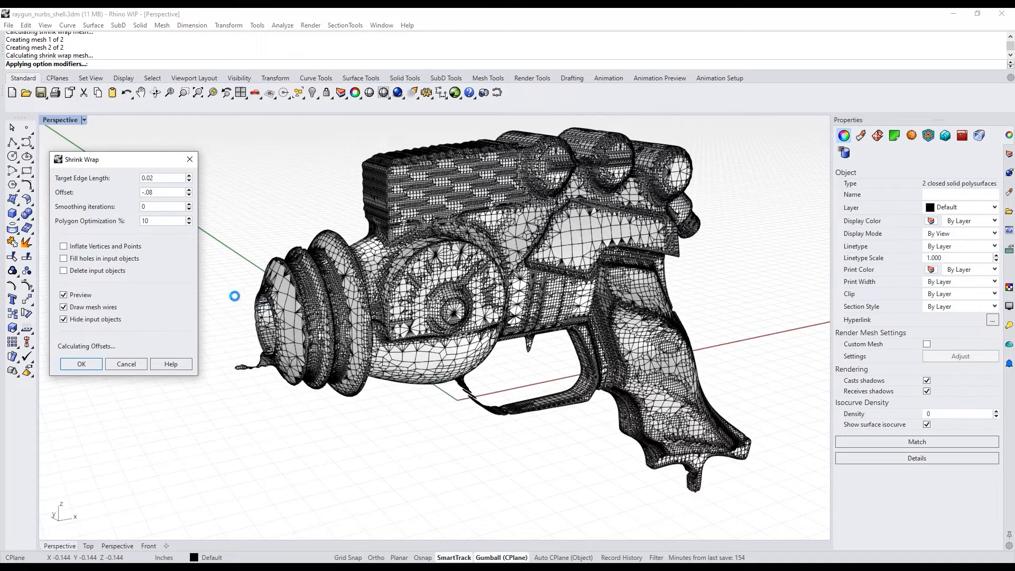
right_drag(403, 412, 392, 419)
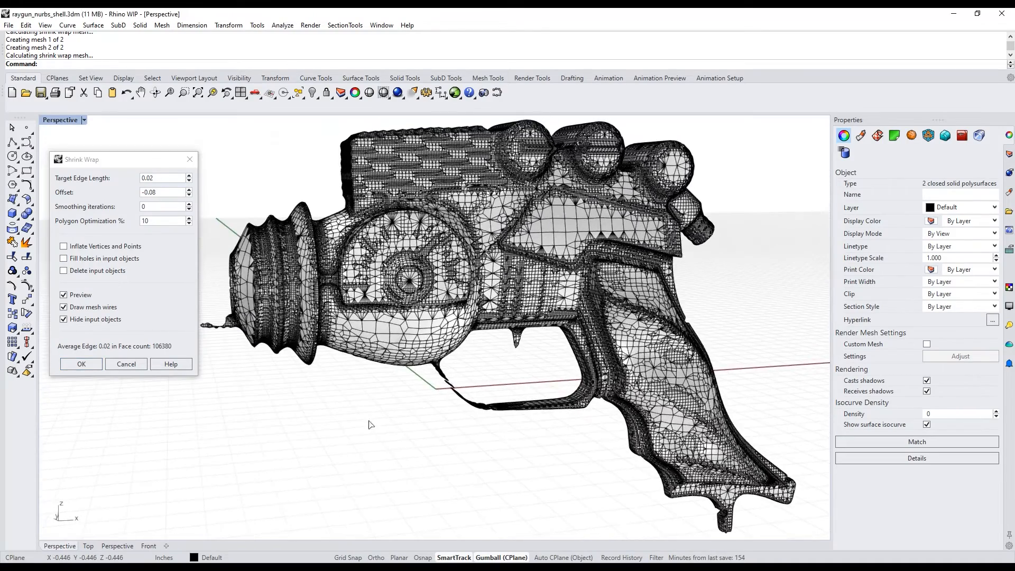
click(159, 206)
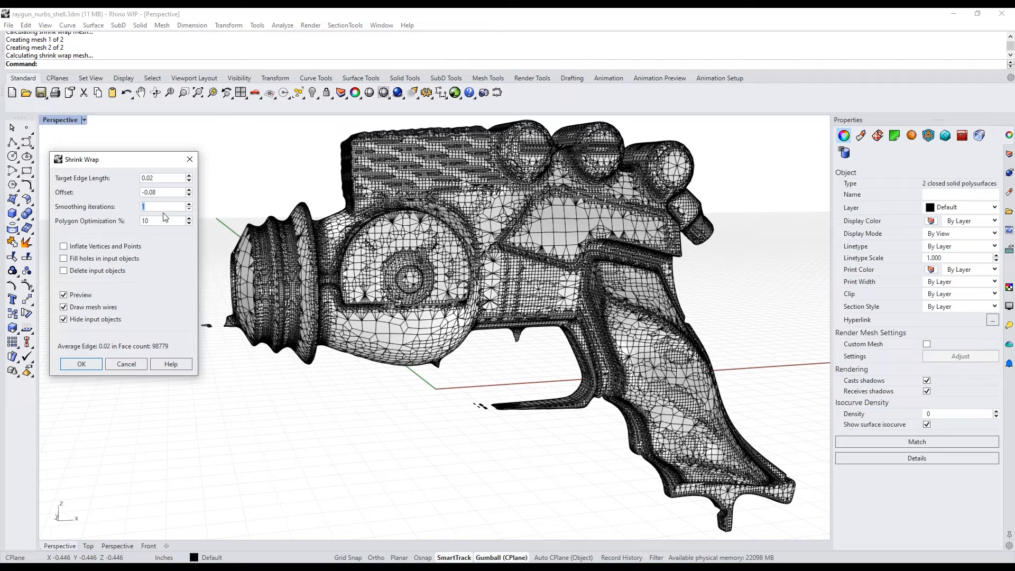
key(Up)
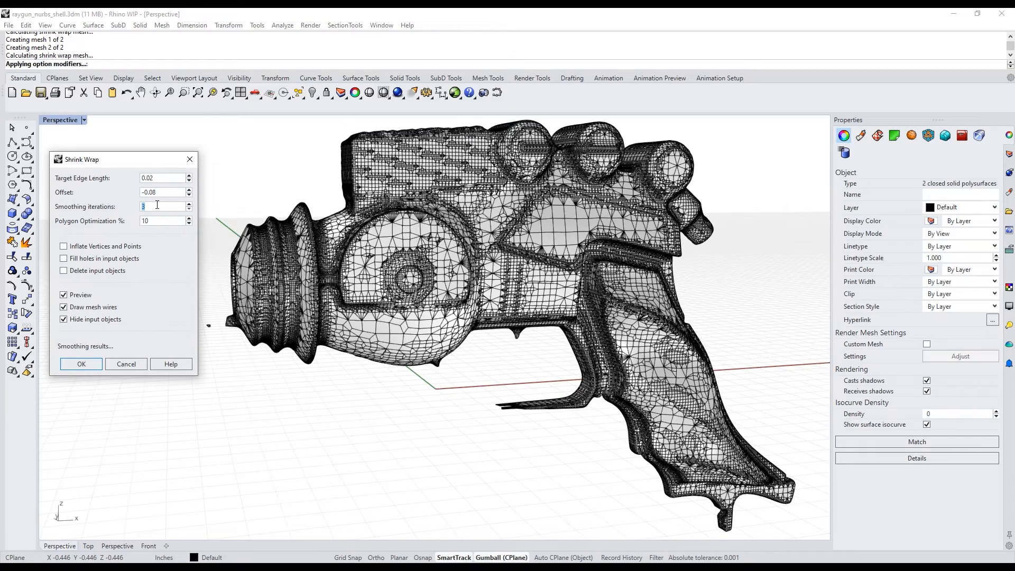
right_drag(465, 422, 501, 448)
Accept the shrink wrap, hide the two NURBS halves, and examine the inward-offset mesh on its own.
click(85, 364)
right_drag(332, 433, 352, 425)
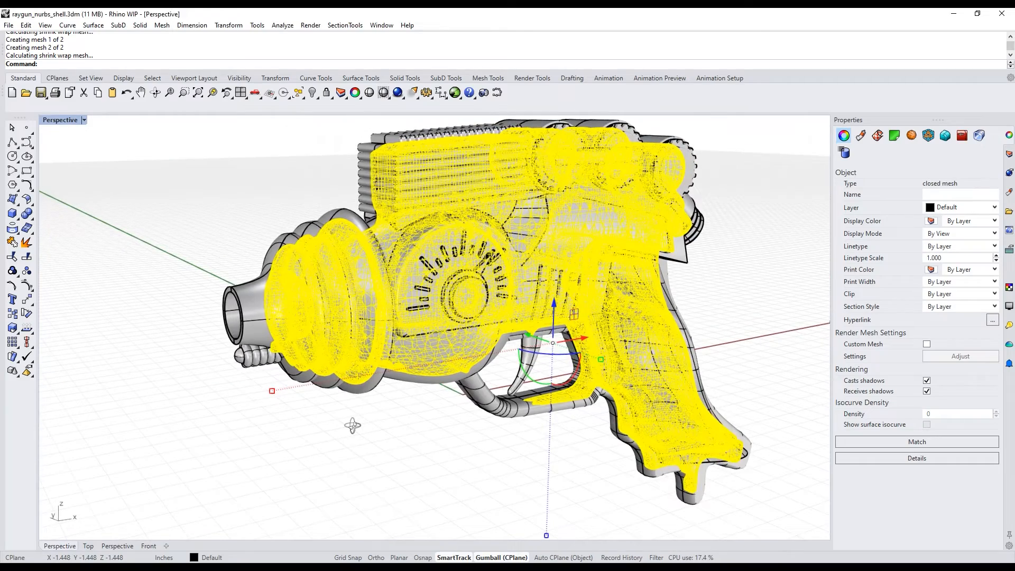
text(ih)
key(Return)
right_drag(485, 431, 555, 409)
right_drag(144, 258, 279, 375)
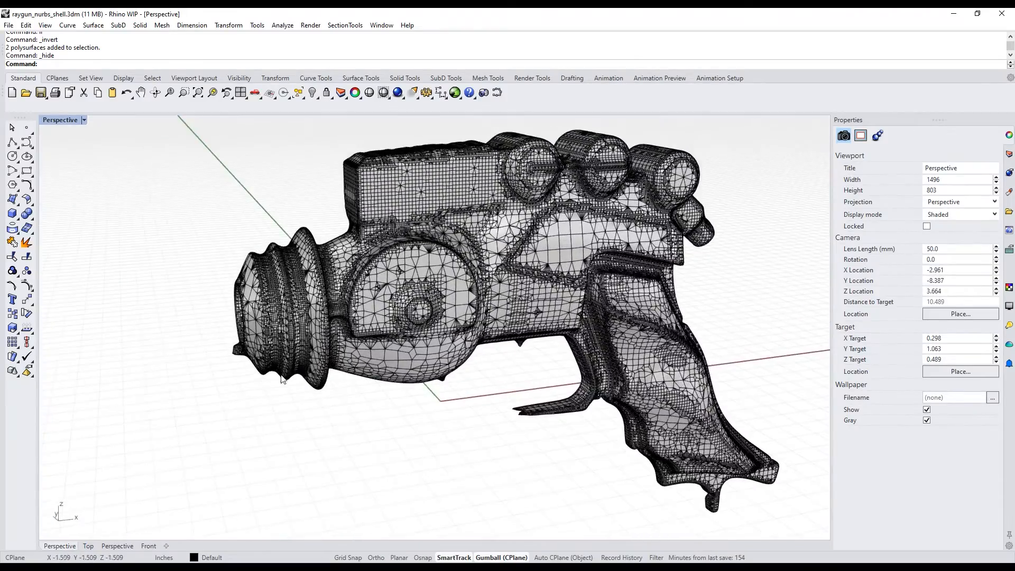
mouse_move(504, 436)
right_down()
mouse_move(446, 430)
mouse_move(446, 446)
mouse_move(437, 413)
mouse_move(485, 443)
right_up()
scroll(385, 408, down, 4)
right_drag(380, 419, 396, 412)
scroll(395, 412, up, 2)
Start QuadRemesh on the shrink wrap mesh, with Preview on and the input objects hidden.
click(386, 392)
text(Qua)
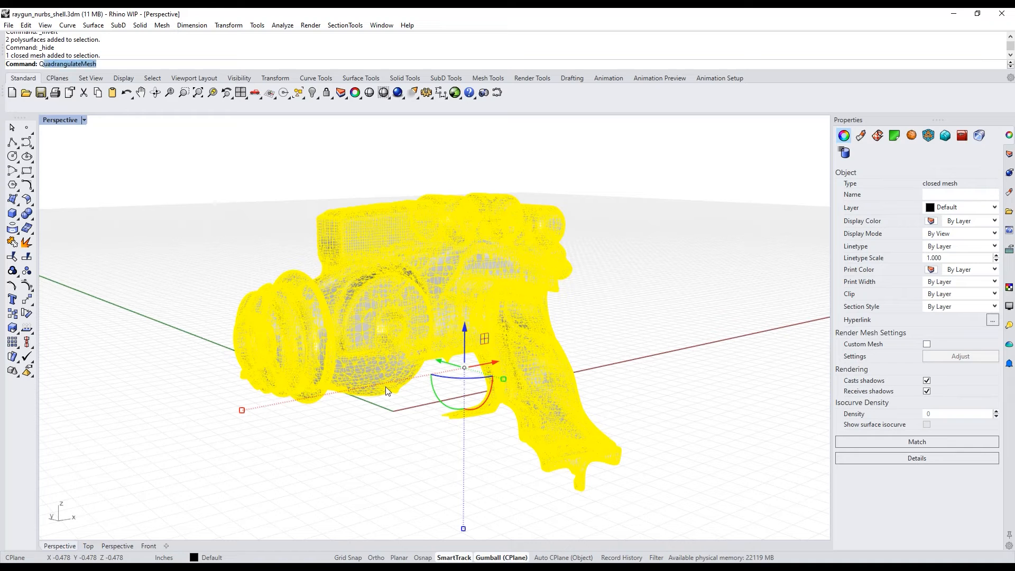
text(dre)
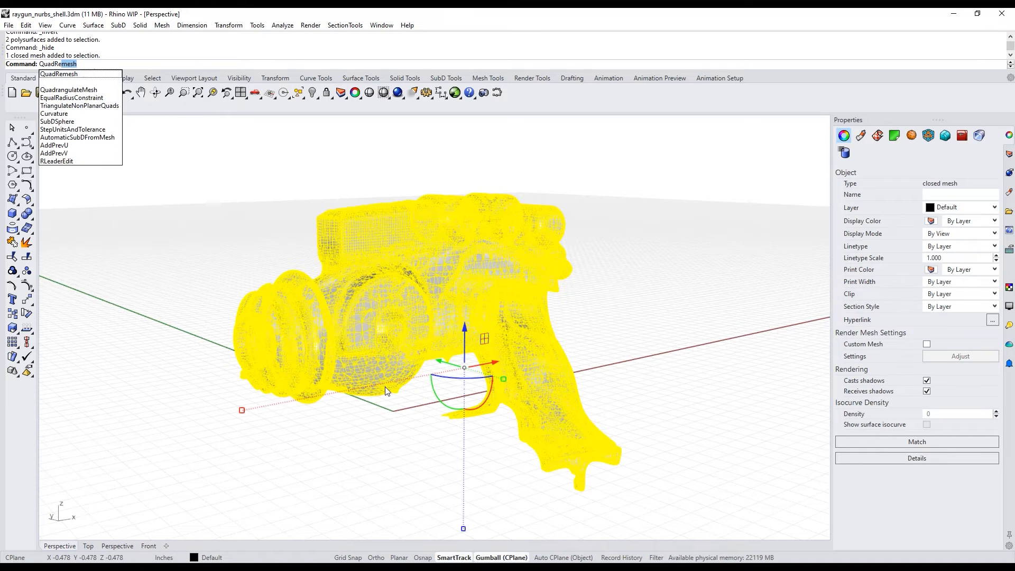
key(Return)
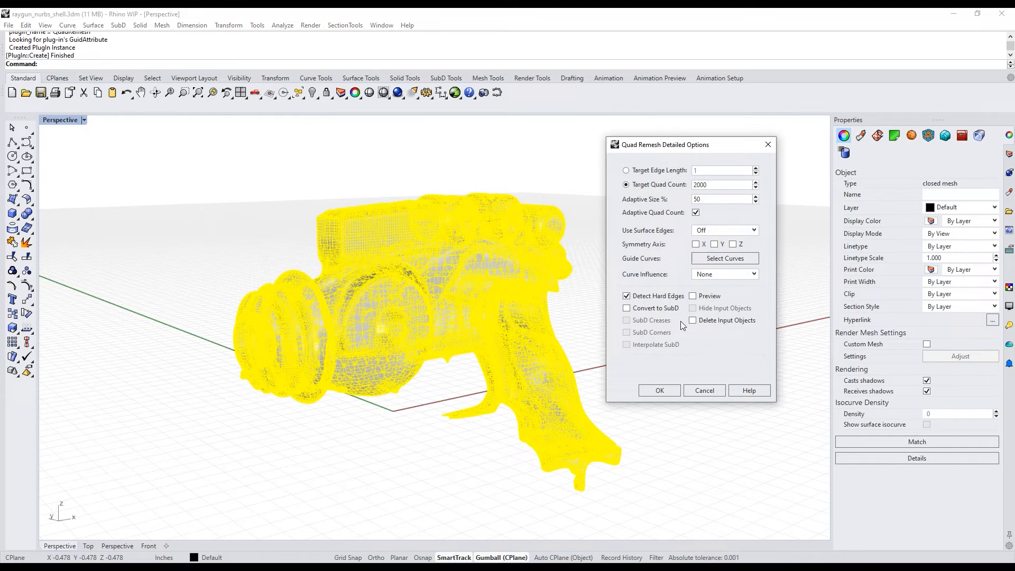
click(692, 297)
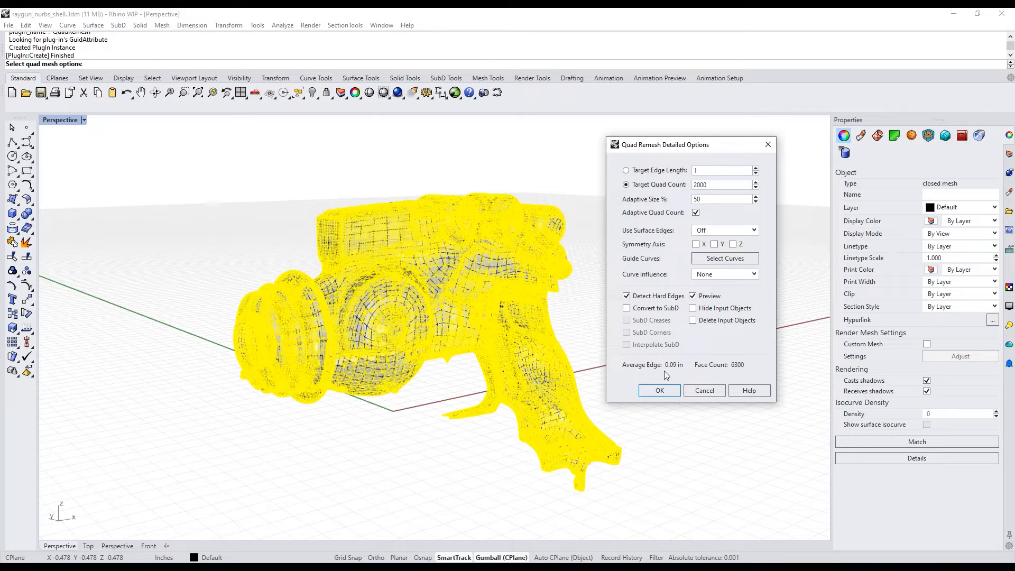
click(693, 308)
right_drag(529, 370, 468, 402)
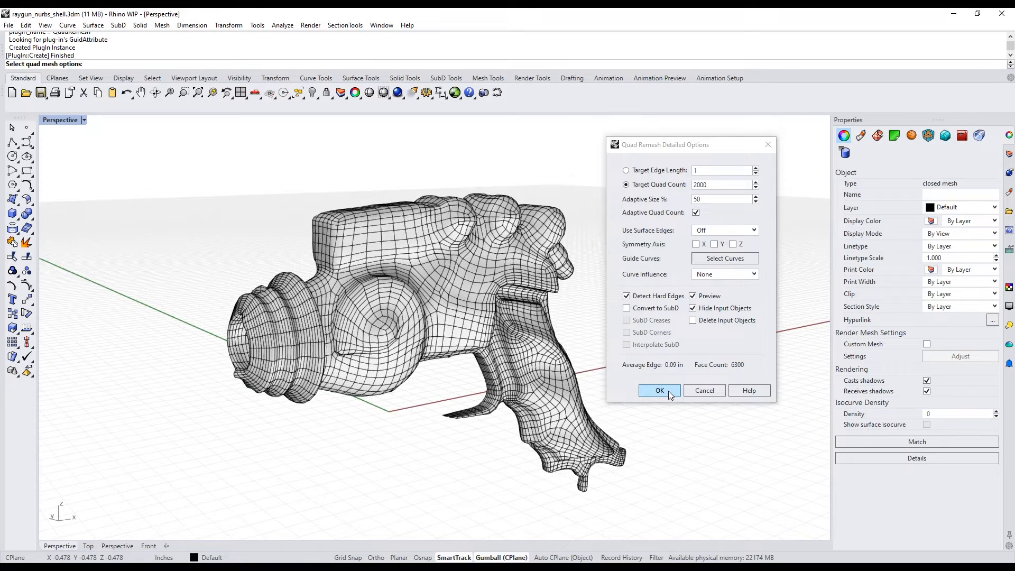
Set the Target Quad Count to 3500 and create the quad-remeshed ray gun core.
drag(718, 185, 670, 190)
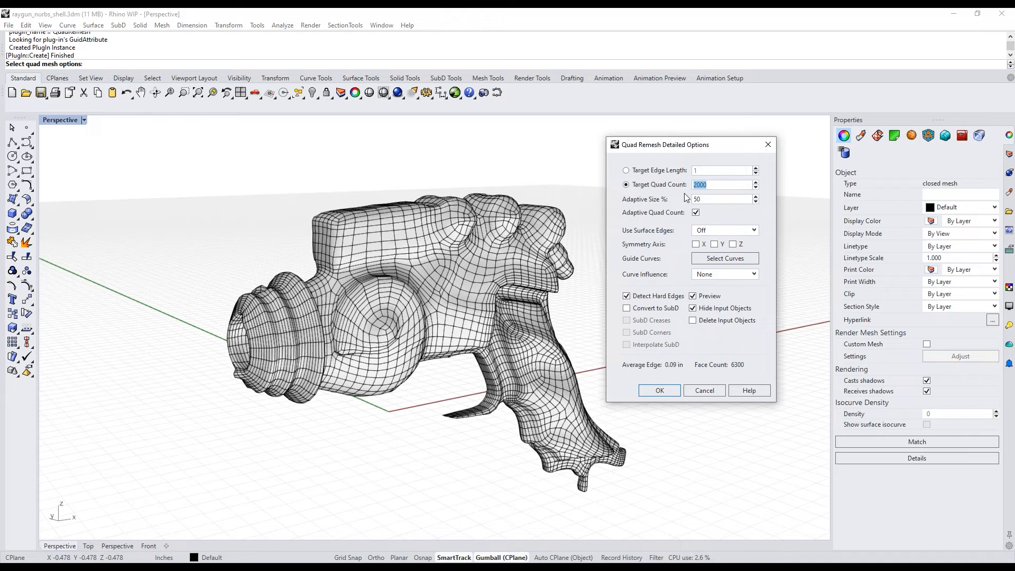
text(35)
key(Return)
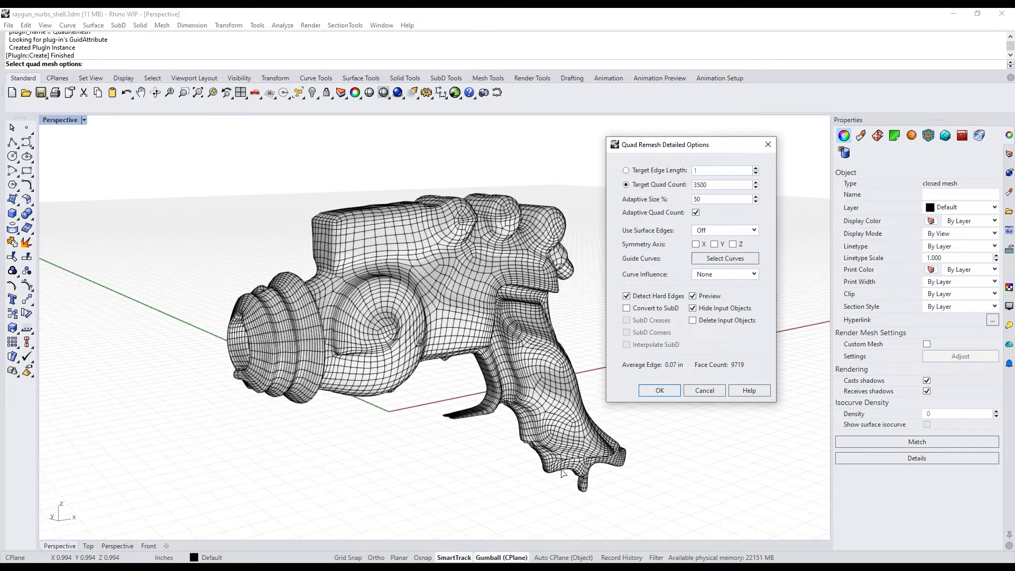
click(660, 391)
right_drag(641, 412, 647, 418)
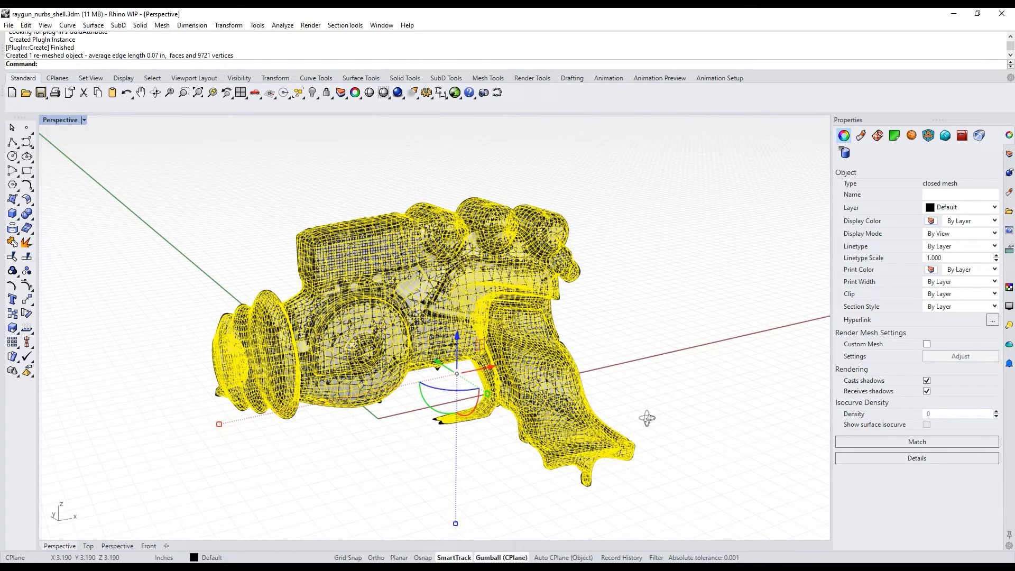
Invert the selection and delete the original shrink wrap mesh, keeping only the quad remesh.
text(Invert)
key(Return)
key(Delete)
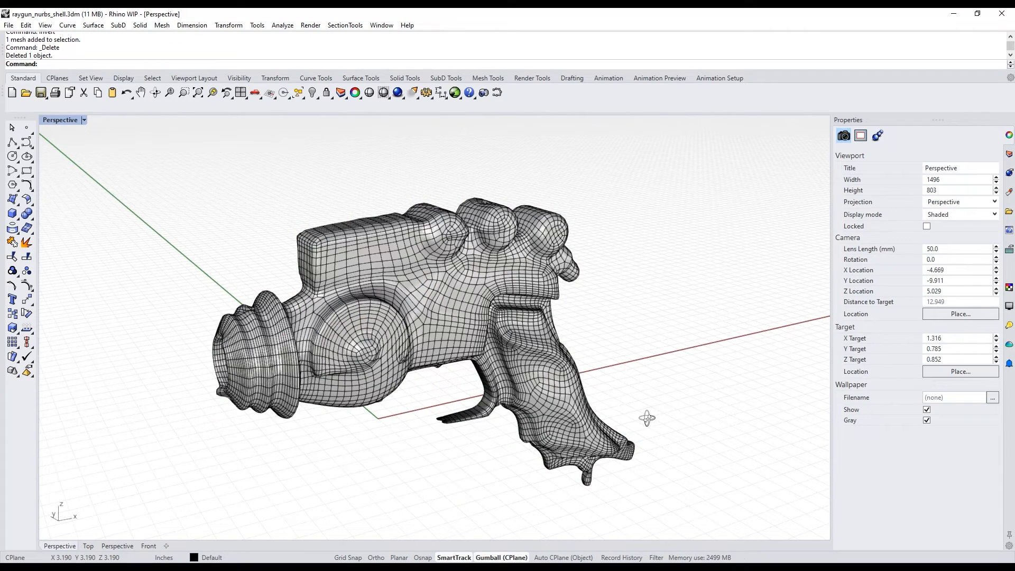
right_drag(650, 421, 633, 401)
Convert the quad mesh to a SubD using ToSubD with DeleteInput set to Yes, and deselect it.
click(558, 394)
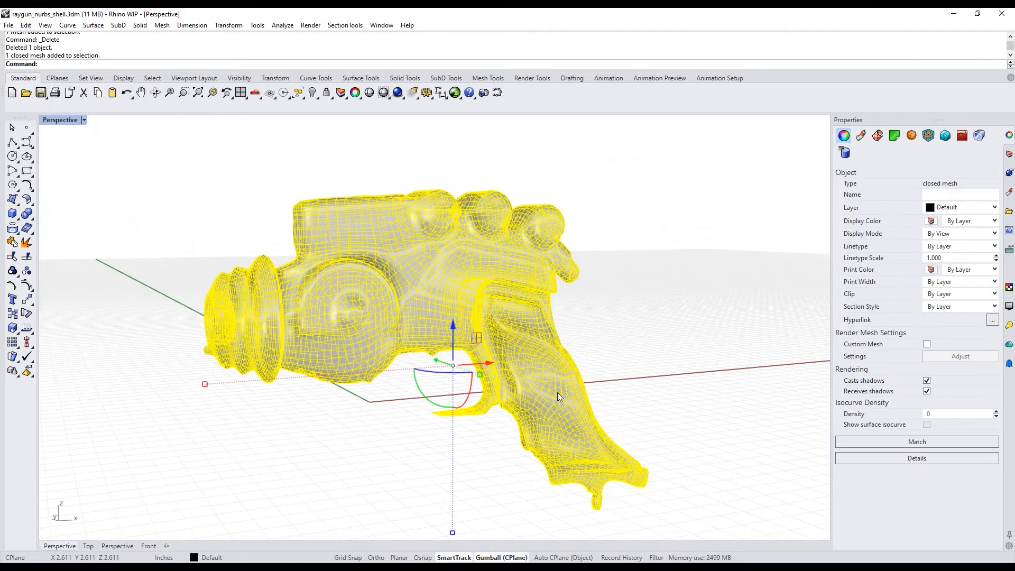
text(ToSubD)
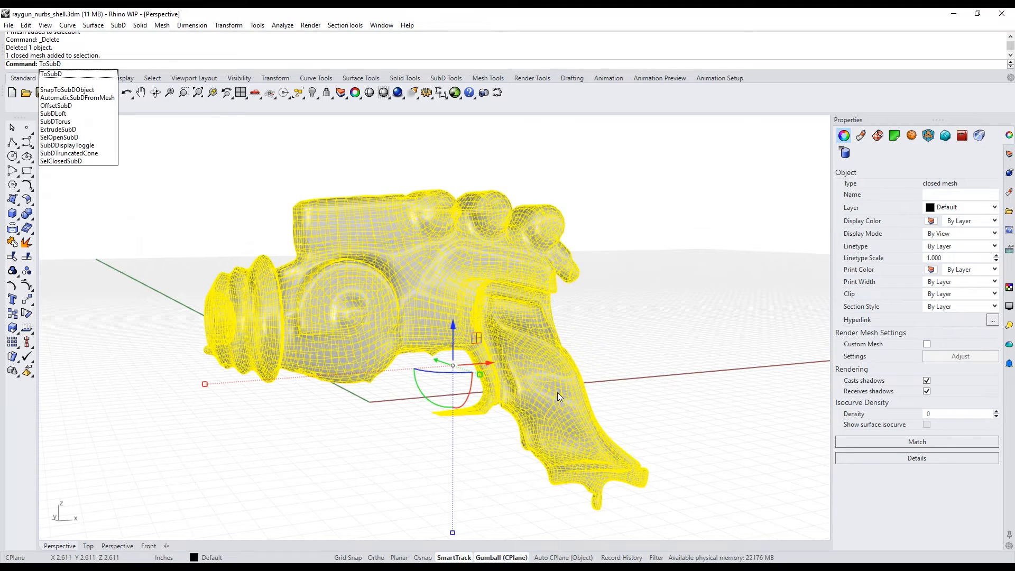
key(Return)
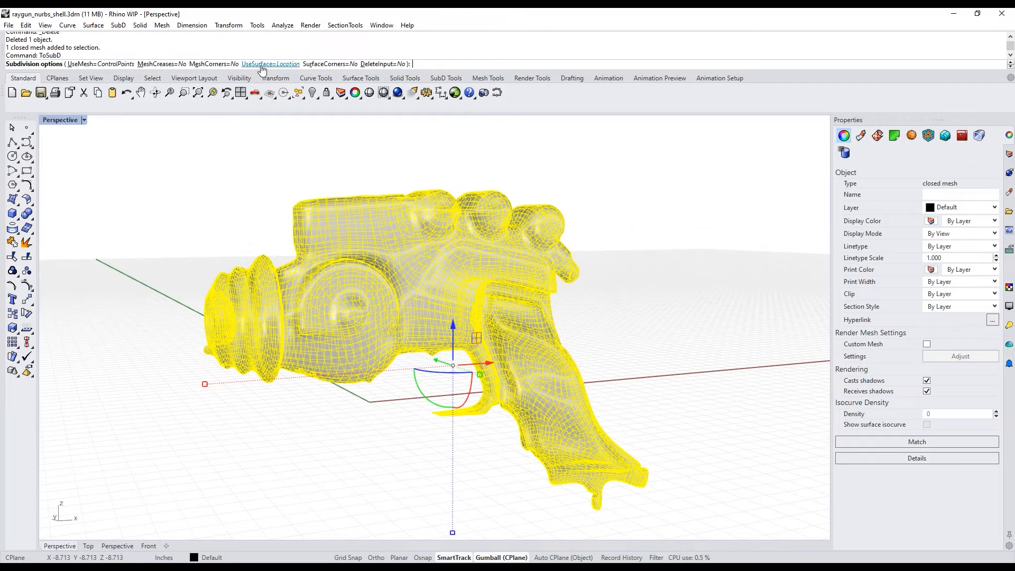
click(389, 65)
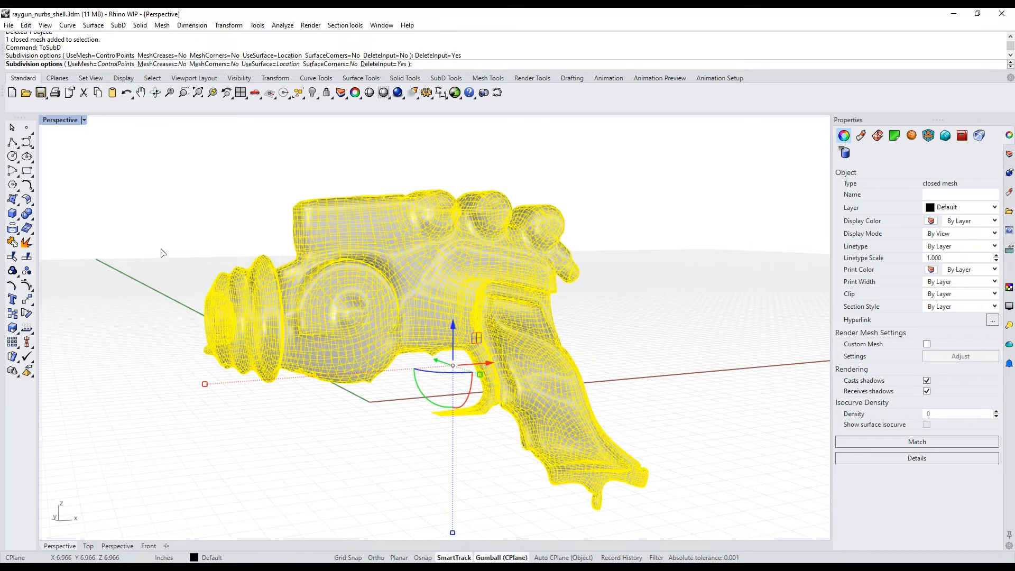
key(Return)
right_drag(181, 245, 193, 267)
key(Escape)
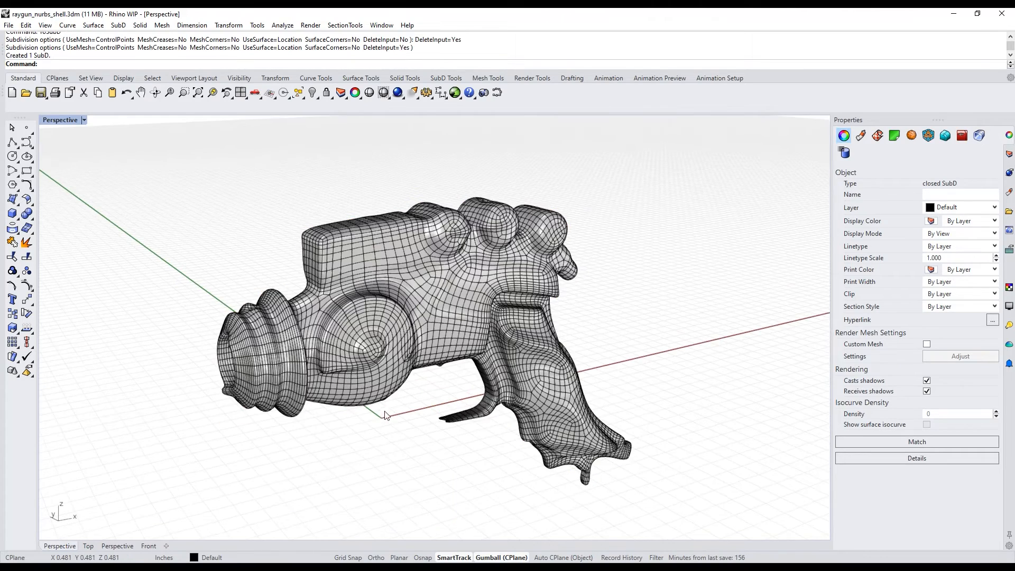
Check whether the converted SubD is closed, and examine the thin trigger guard remnant below the body.
scroll(368, 375, up, 3)
click(367, 375)
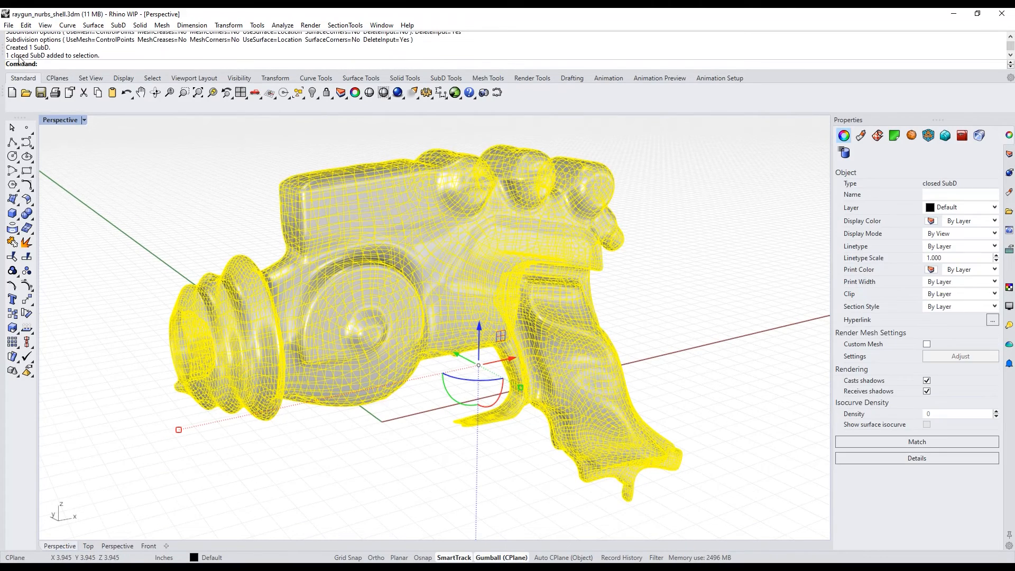
drag(20, 56, 61, 56)
click(155, 163)
scroll(478, 437, up, 5)
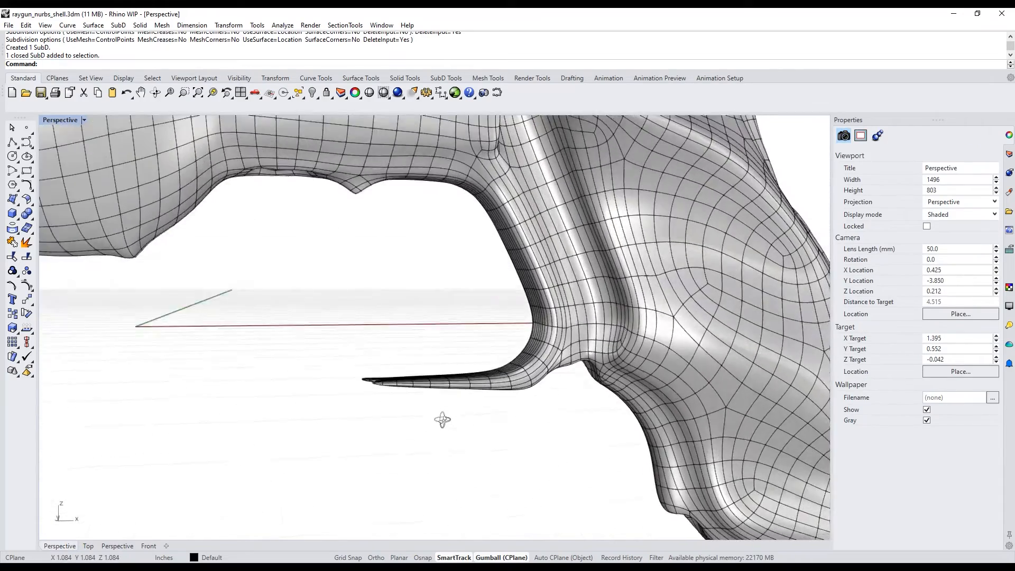
right_drag(443, 419, 453, 430)
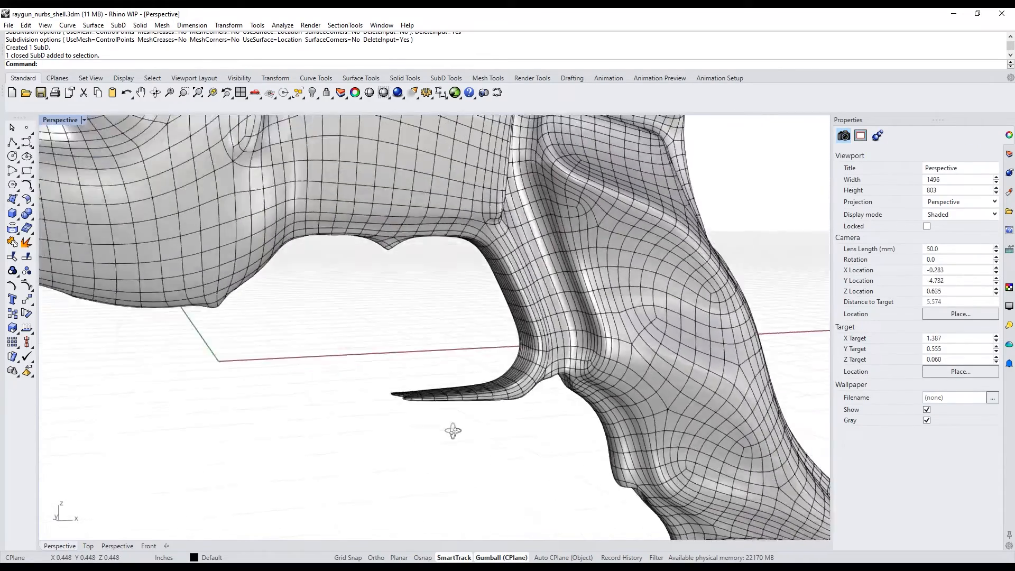
Delete the faces, edges and vertices at the thin pointed tip of the trigger guard remnant, and inspect the cut end.
scroll(431, 411, up, 6)
right_drag(373, 401, 455, 501)
right_drag(376, 477, 376, 500)
shift+right_drag(408, 480, 363, 380)
drag(335, 311, 226, 430)
key(Delete)
scroll(363, 451, up, 2)
scroll(473, 379, up, 3)
scroll(516, 436, up, 5)
right_drag(516, 437, 535, 431)
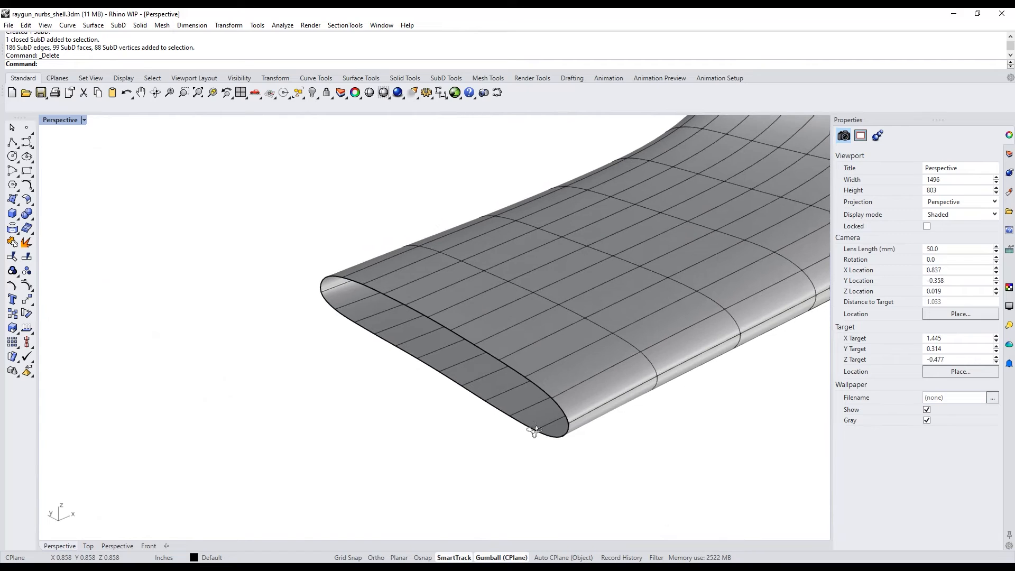
Undo the deletion of the trigger guard remnant's tip.
click(542, 390)
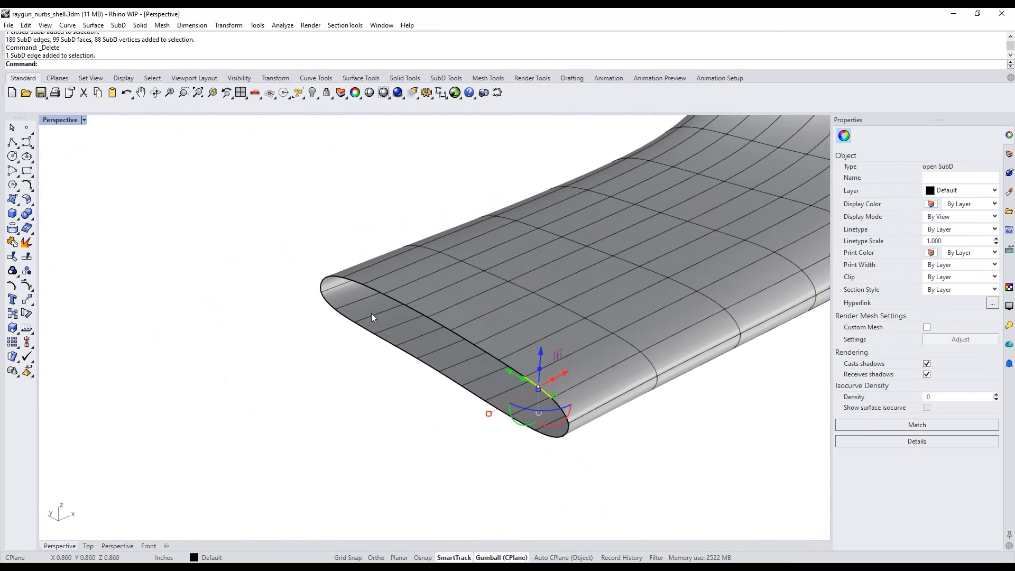
shift+click(354, 281)
click(296, 324)
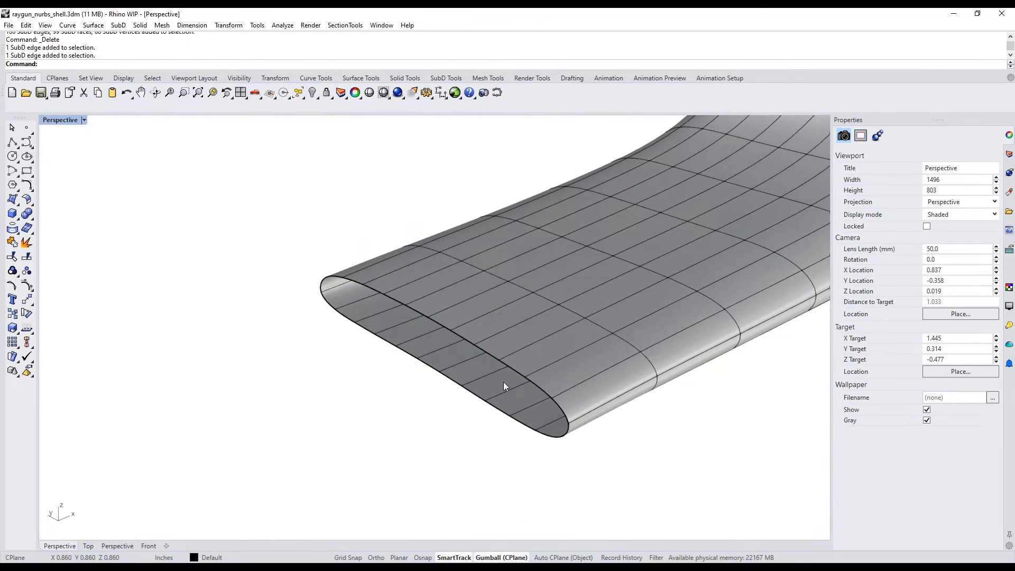
key(ctrl+z)
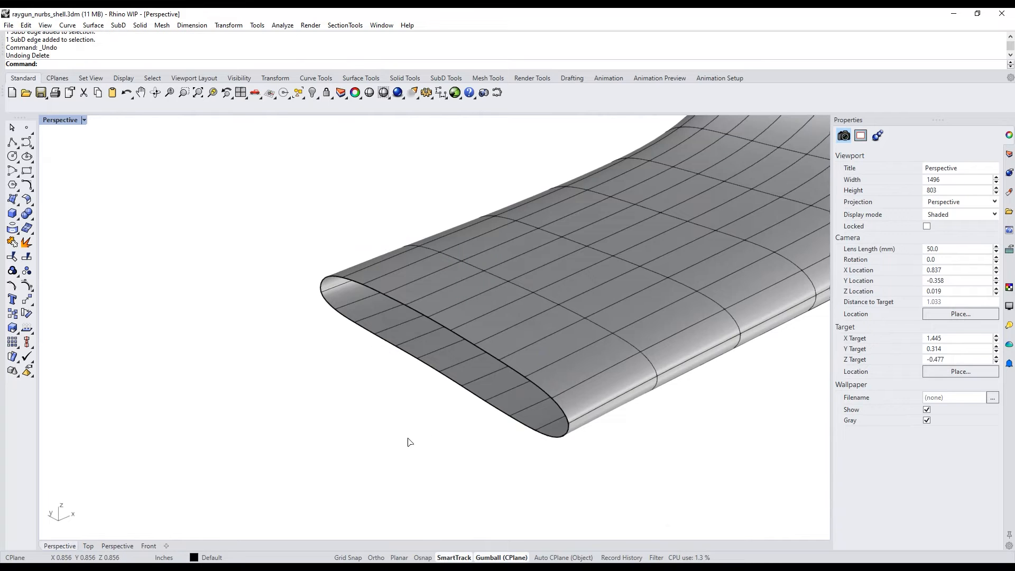
Examine the SubD core from below and from the side, including the small dimples along the underside of the body.
scroll(209, 257, down, 7)
right_drag(402, 331, 363, 395)
scroll(363, 394, down, 5)
right_drag(464, 435, 566, 428)
scroll(498, 429, down, 5)
scroll(536, 432, down, 1)
right_drag(407, 412, 441, 400)
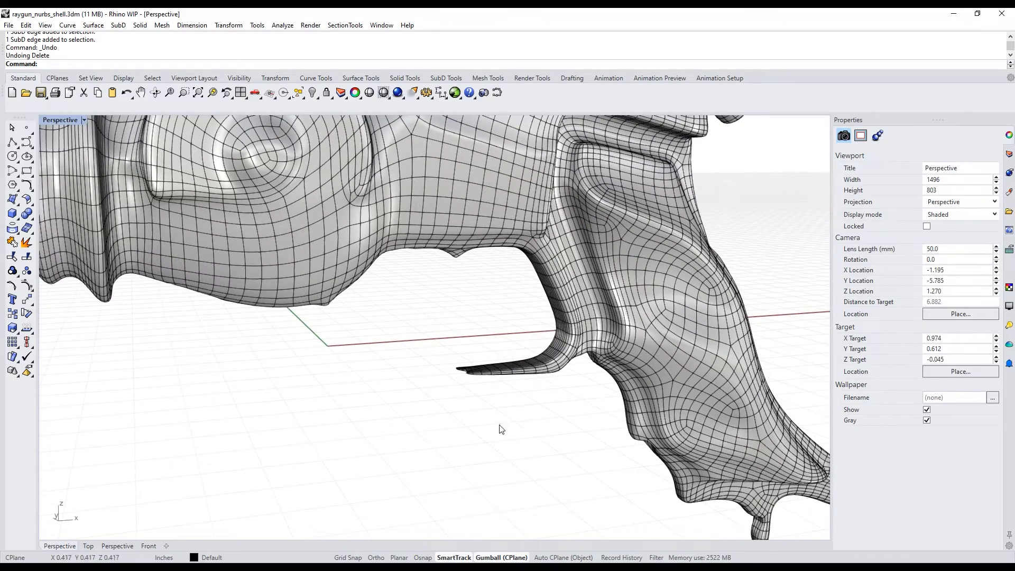
right_drag(453, 398, 360, 205)
scroll(214, 207, up, 5)
shift+right_drag(214, 208, 419, 310)
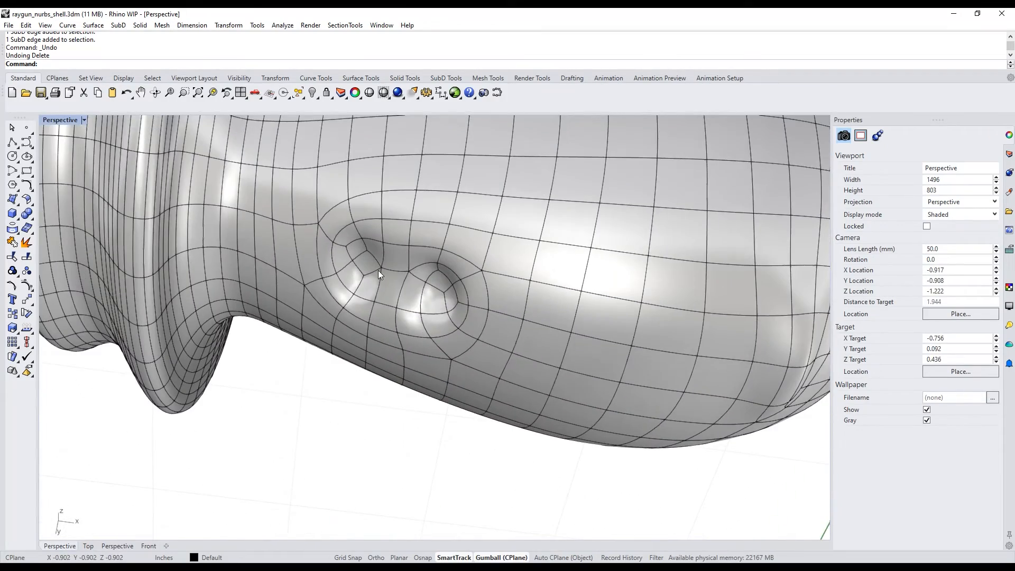
scroll(408, 297, down, 6)
shift+right_drag(523, 348, 338, 346)
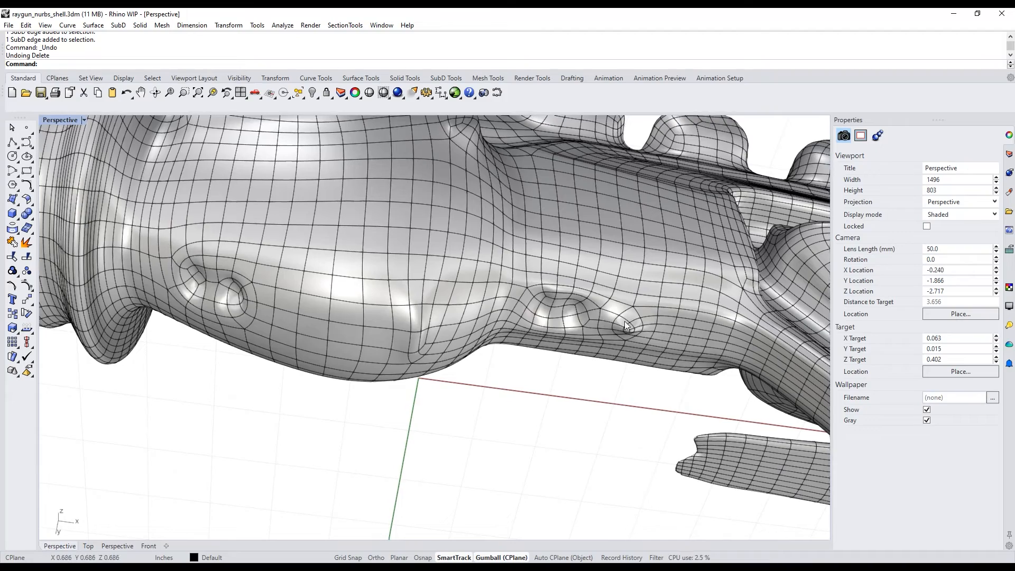
scroll(582, 291, down, 2)
right_drag(534, 273, 415, 332)
scroll(544, 363, down, 6)
shift+right_drag(437, 364, 426, 313)
right_drag(437, 360, 476, 424)
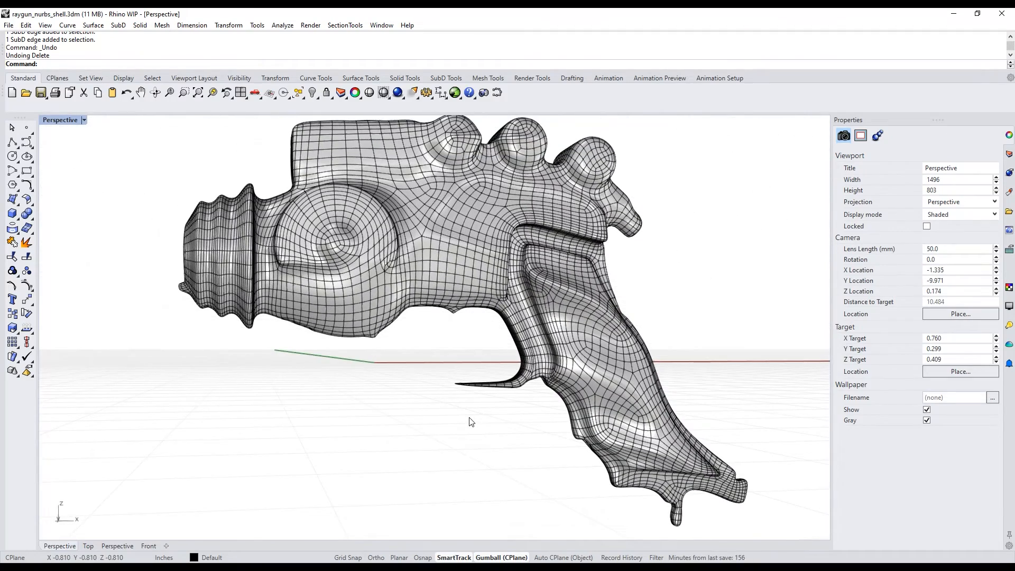
Try deleting the long edge loop that runs down the body just behind the round side disc, and undo it.
scroll(423, 306, up, 4)
ctrl+shift+double_click(403, 281)
click(390, 320)
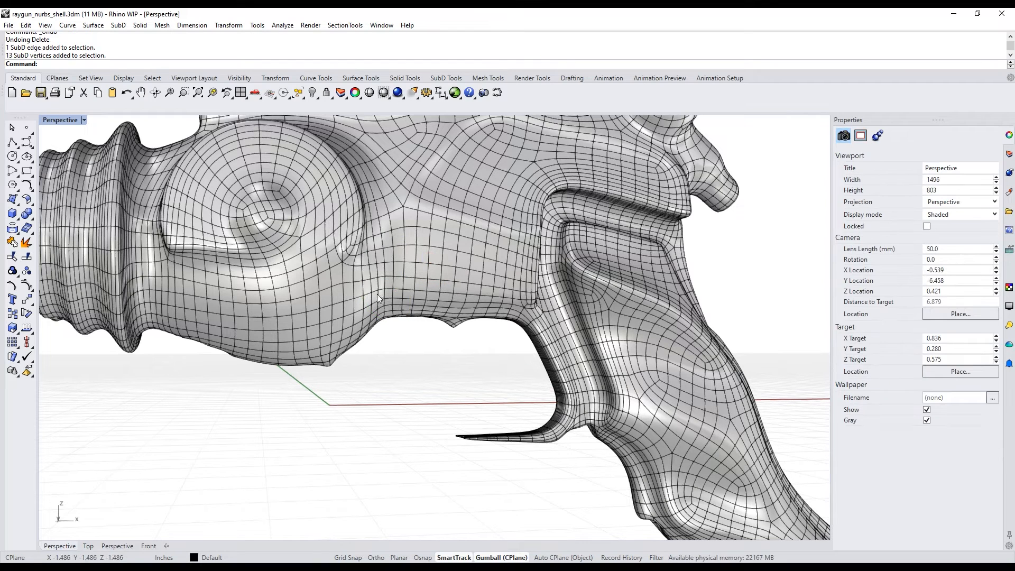
ctrl+shift+click(391, 281)
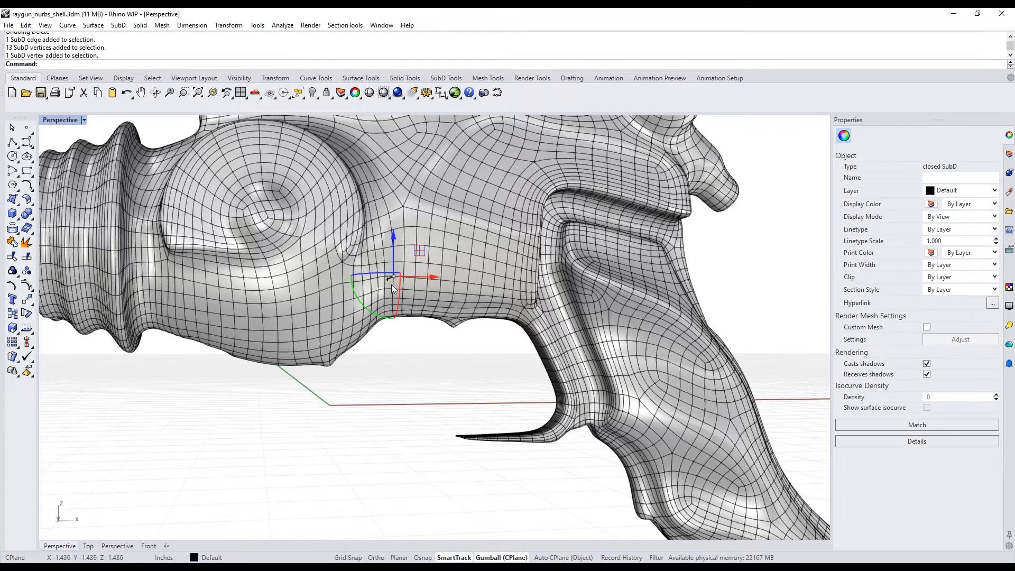
key(Escape)
scroll(392, 279, up, 2)
ctrl+shift+double_click(394, 286)
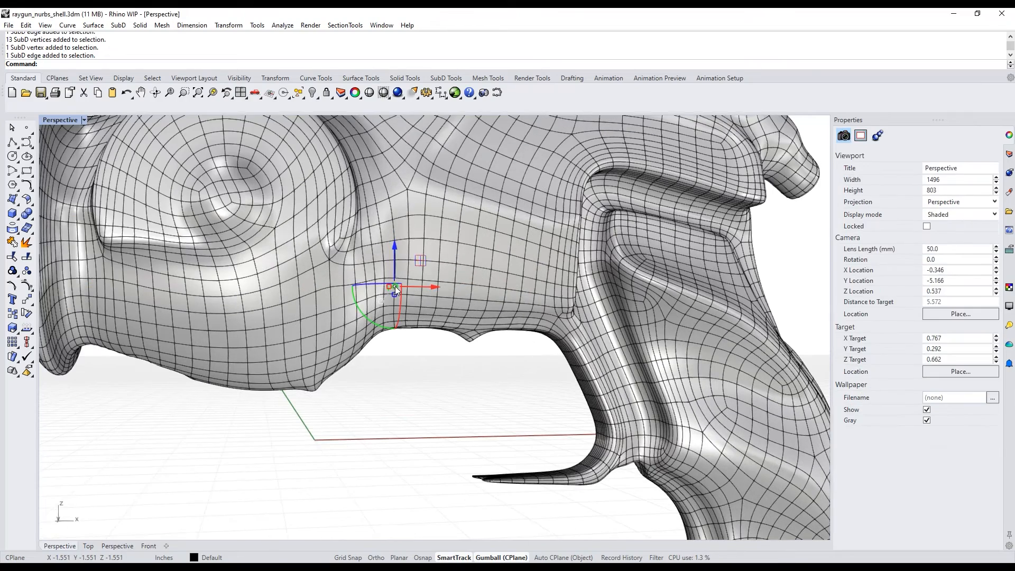
key(Delete)
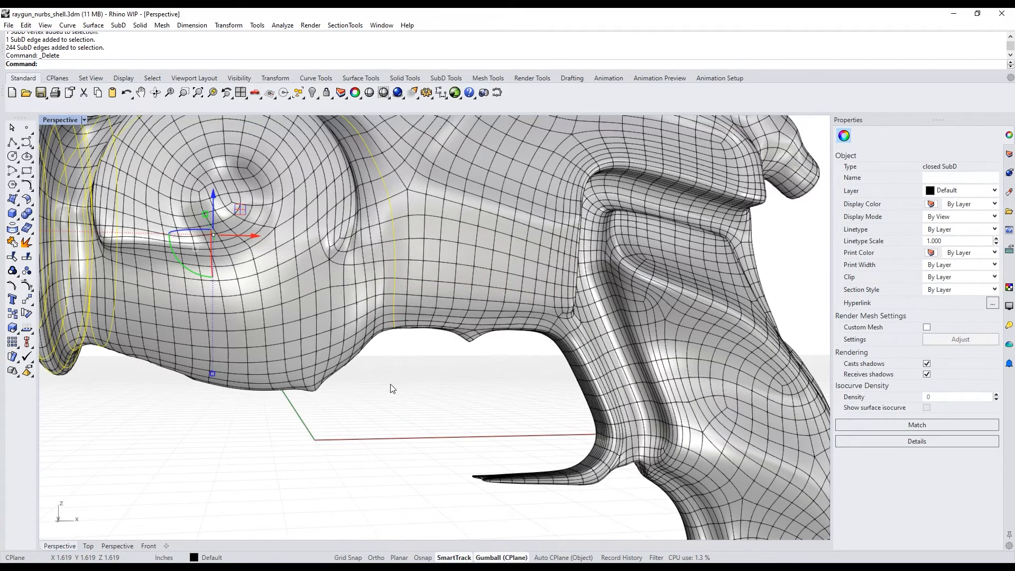
key(Escape)
scroll(423, 388, down, 5)
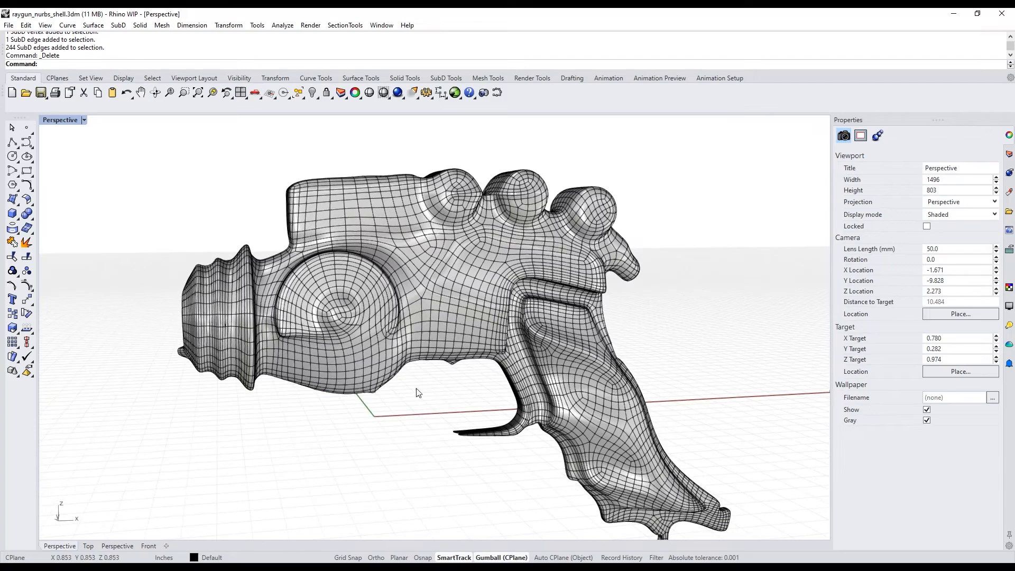
key(ctrl+z)
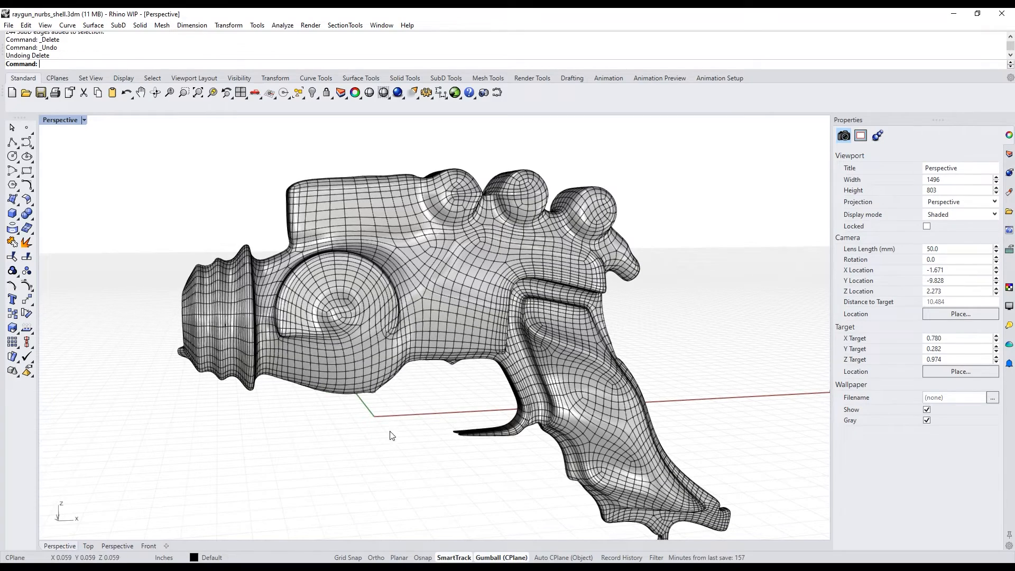
Convert the closed SubD core with ToNURBS, using DeleteInputObjects=Yes, Faces=Packed and ExtraordinaryVertex=G1x, and deselect it.
right_drag(380, 450, 396, 390)
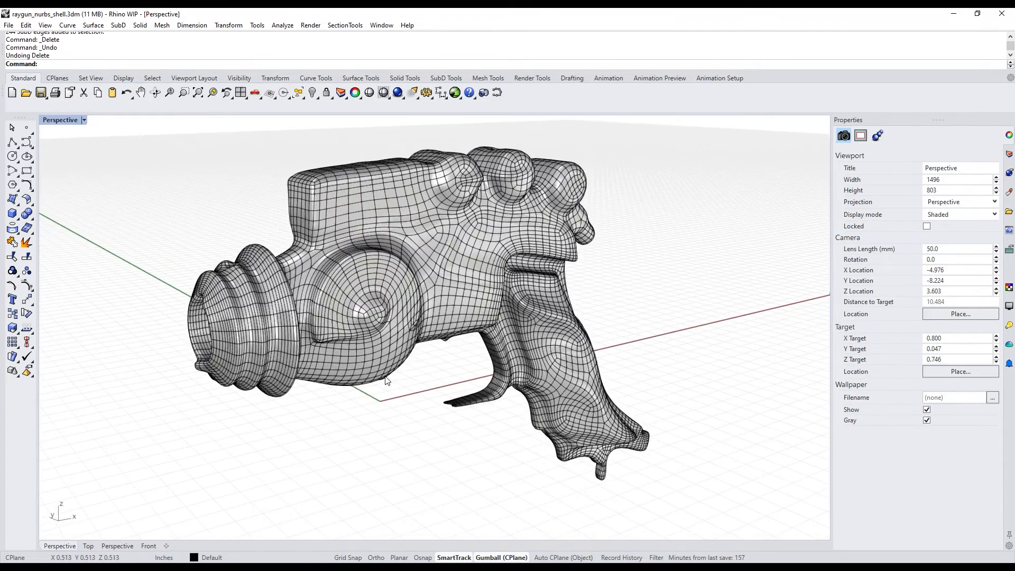
click(384, 379)
text(To)
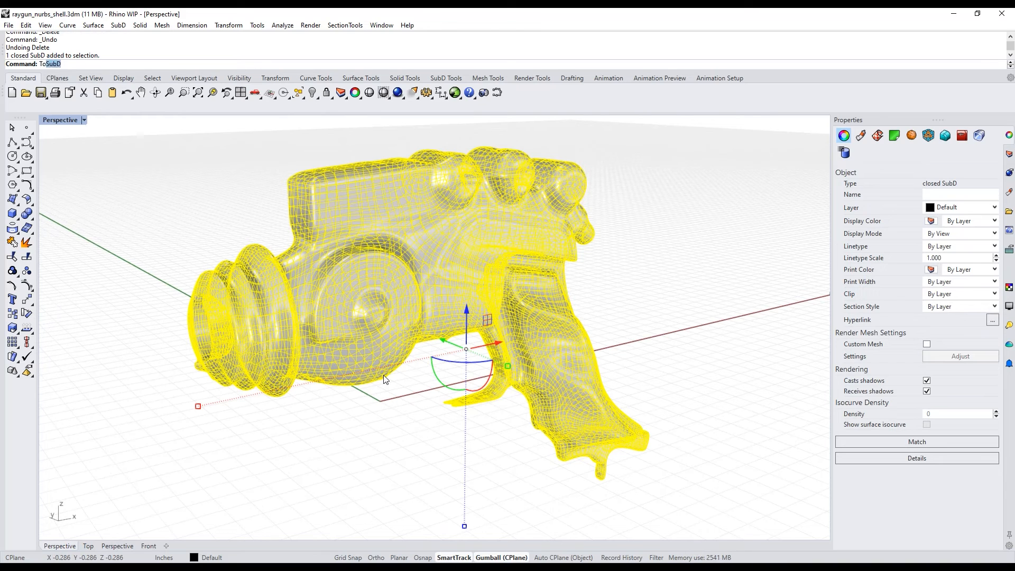
text(NURBS)
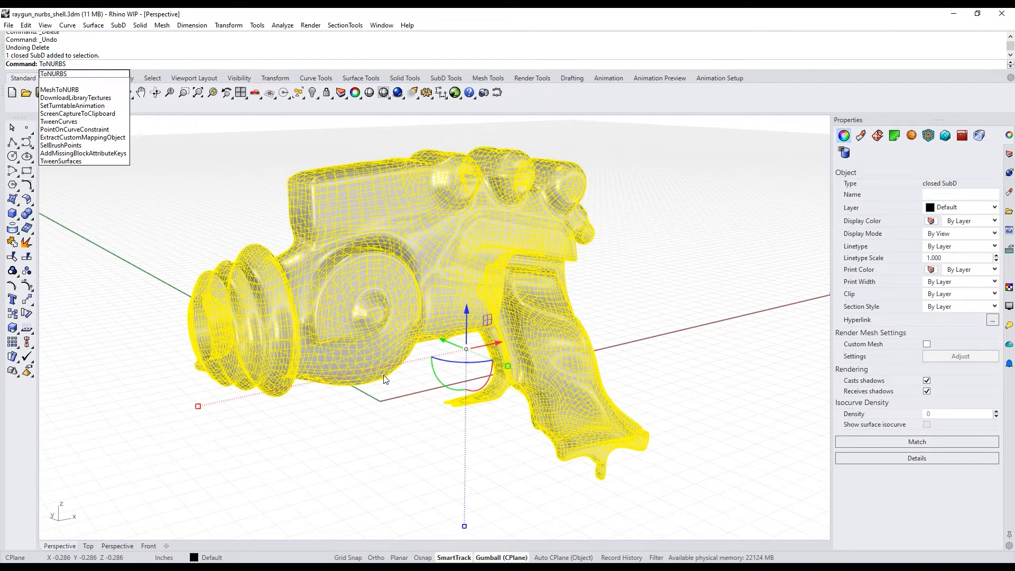
key(Return)
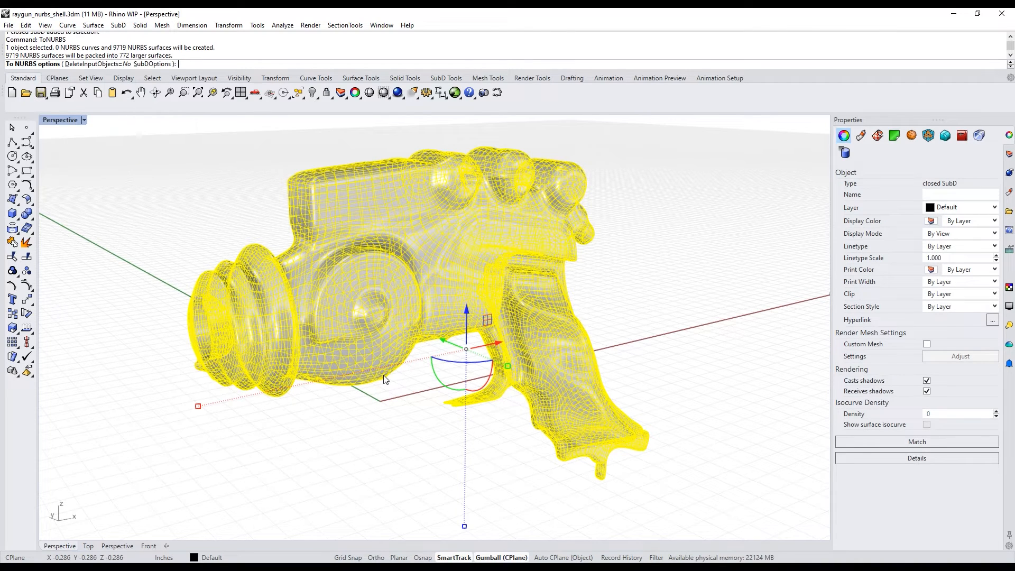
click(119, 64)
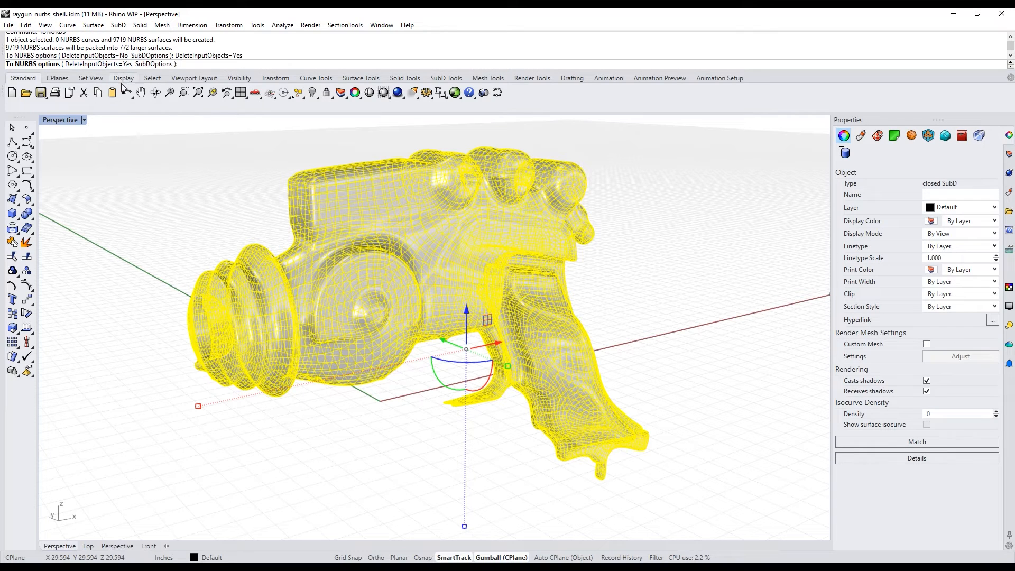
click(157, 64)
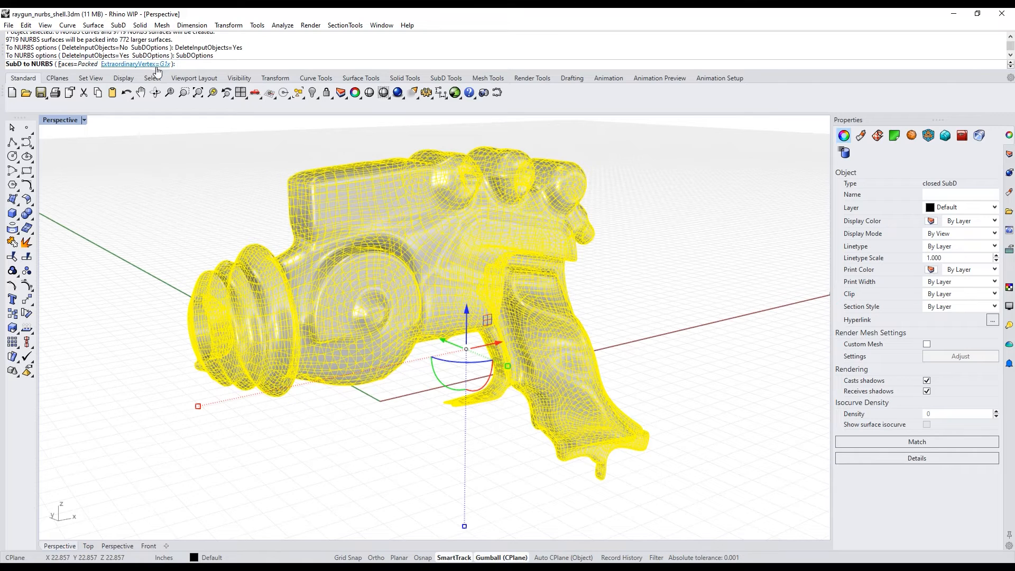
key(Return)
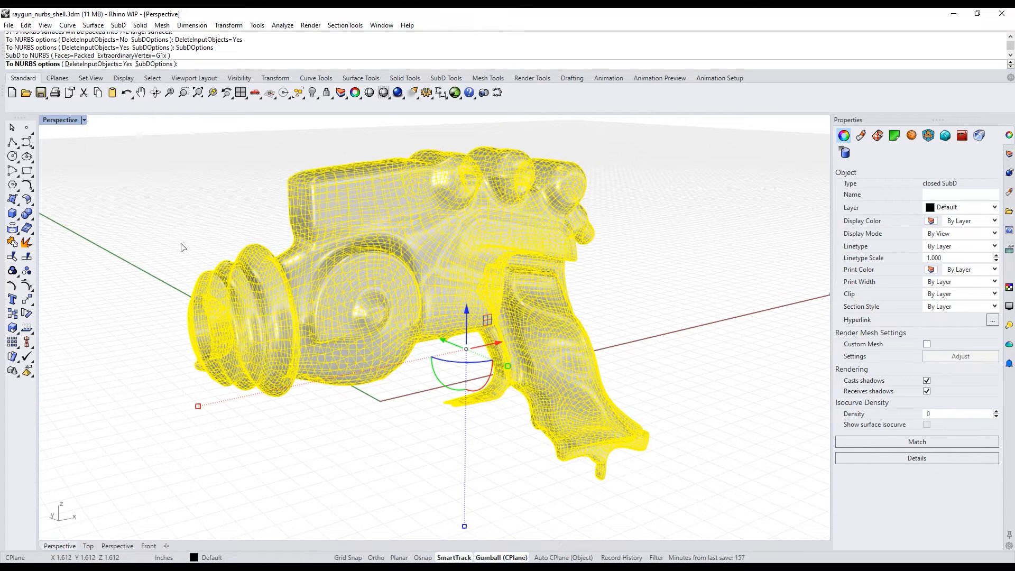
key(Return)
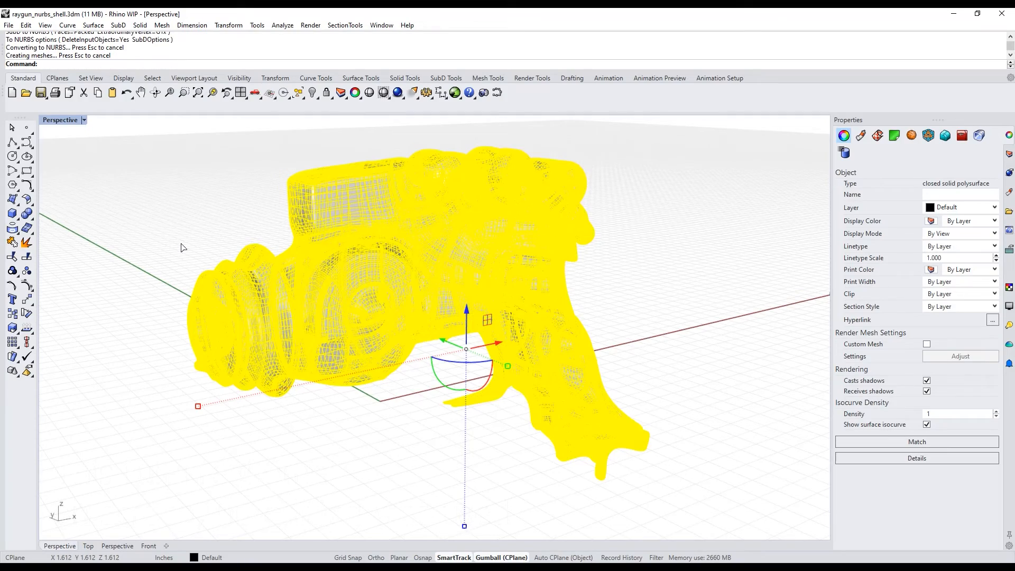
click(181, 247)
Inspect the converted NURBS core from the side and check whether it is a closed solid polysurface.
right_drag(502, 444, 453, 349)
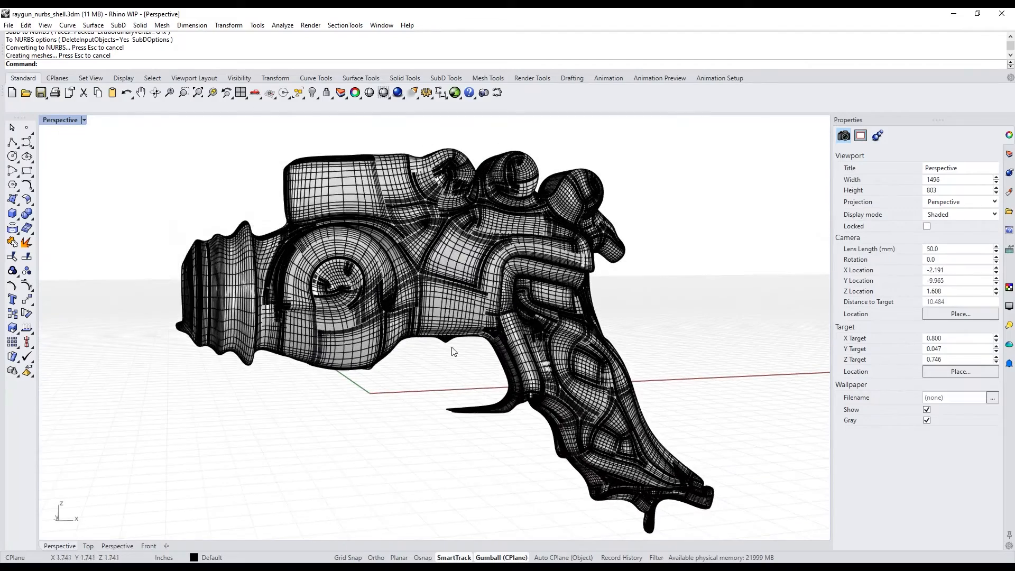
click(443, 303)
click(344, 426)
right_drag(344, 426, 355, 442)
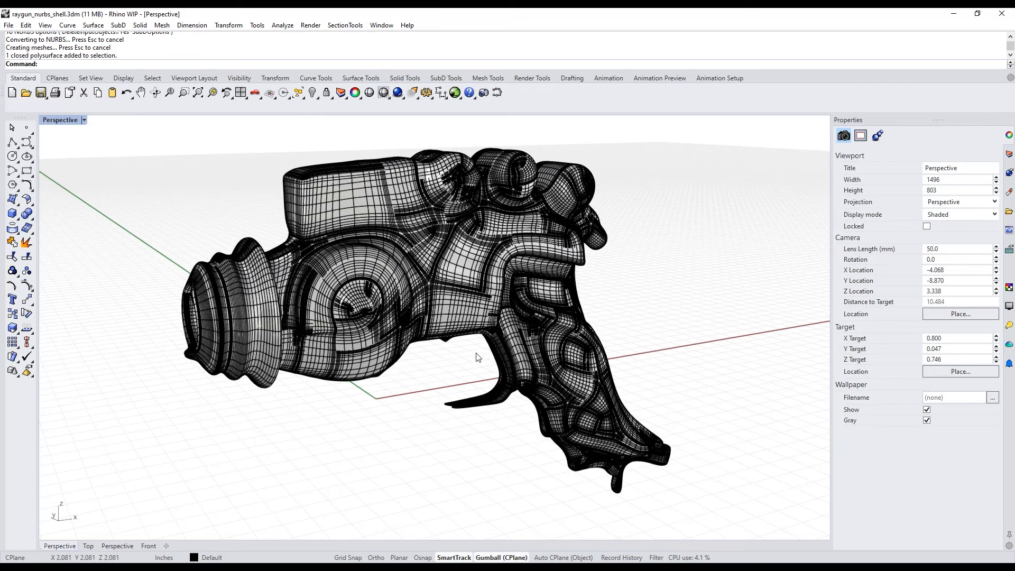
click(280, 264)
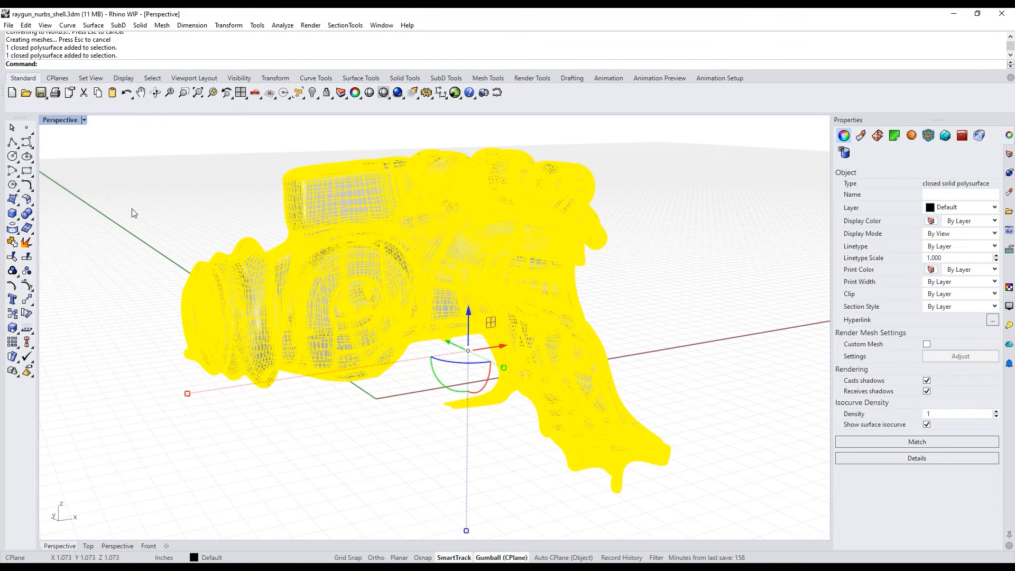
click(142, 217)
Turn off the surface isocurves of the NURBS core and deselect it.
click(586, 402)
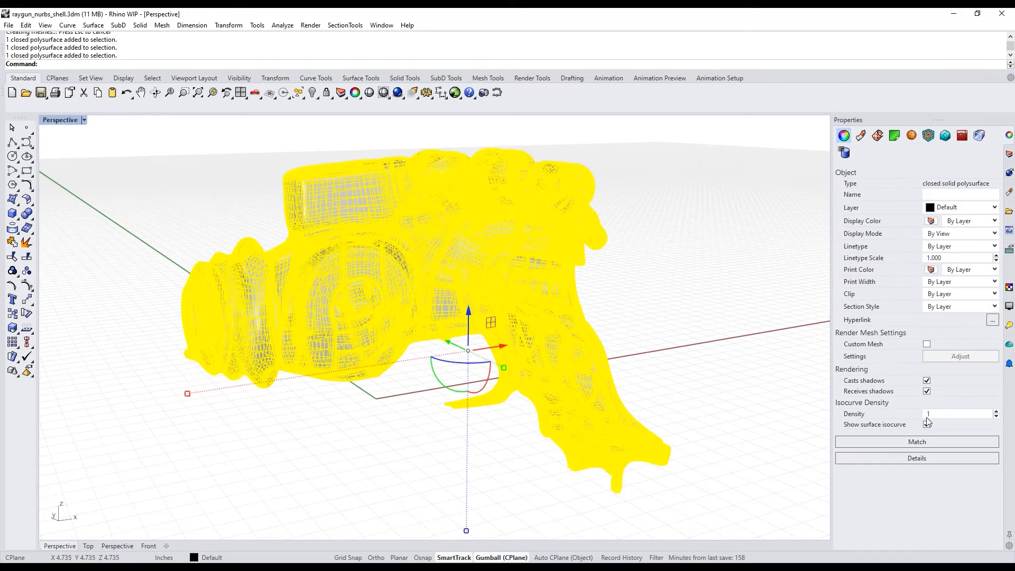
click(927, 425)
click(750, 399)
mouse_move(677, 391)
right_down()
mouse_move(509, 309)
mouse_move(534, 505)
mouse_move(703, 442)
mouse_move(407, 418)
mouse_move(670, 385)
right_up()
scroll(461, 394, down, 4)
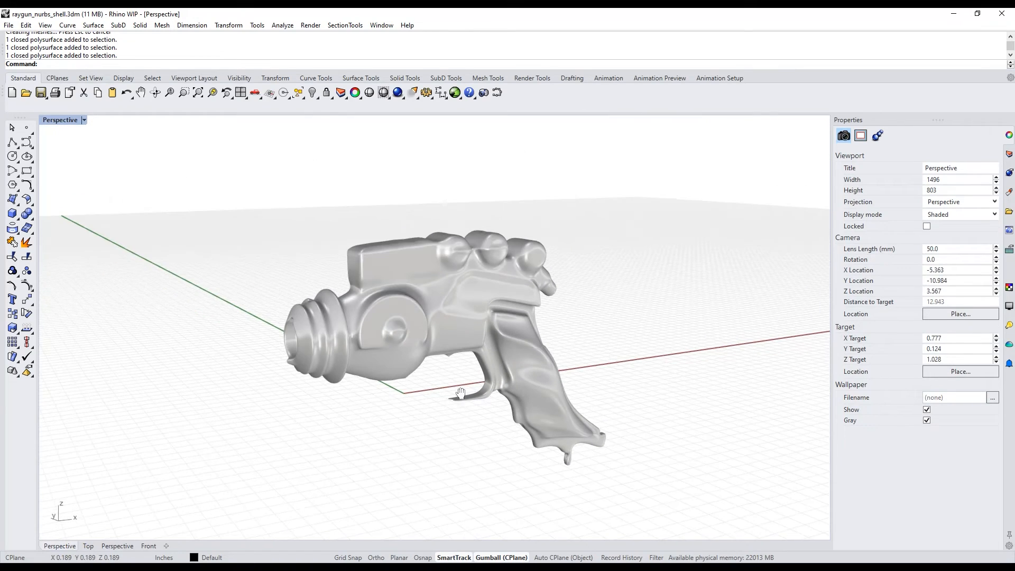
right_drag(464, 419, 430, 415)
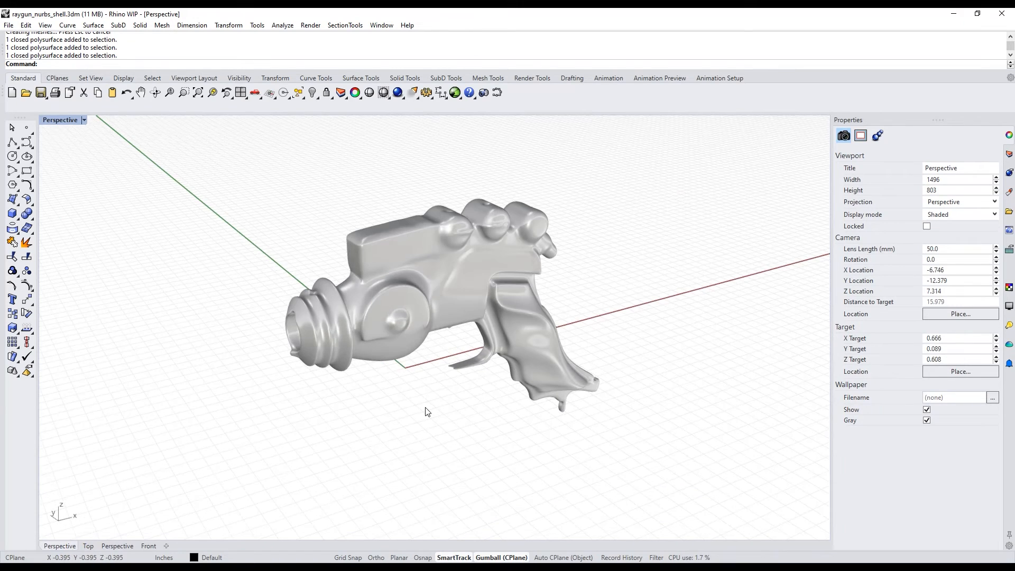
Show the hidden gun halves and hide the near-side half that covers the core.
key(Return)
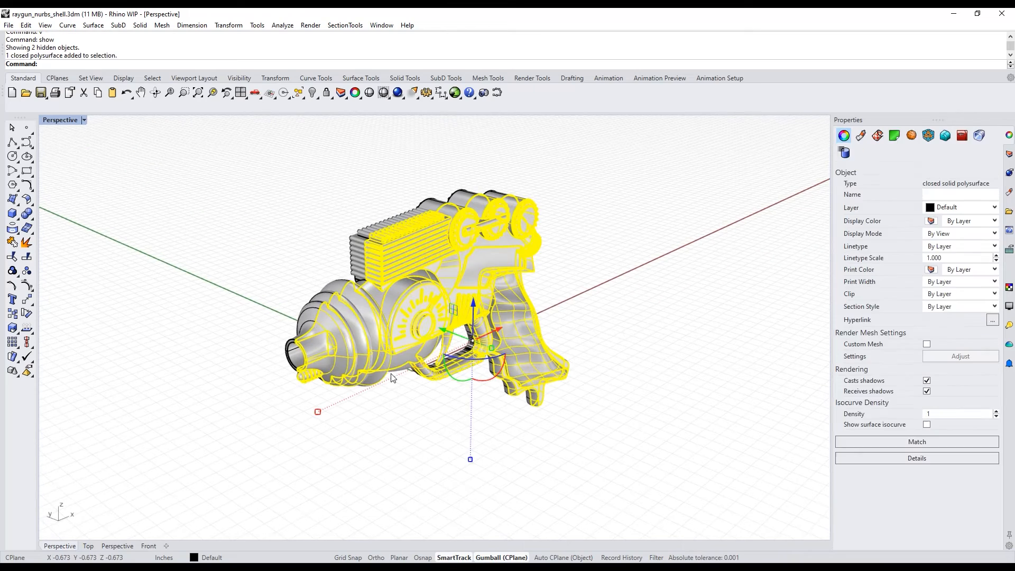
key(ctrl+h)
right_drag(392, 377, 357, 378)
scroll(373, 371, up, 4)
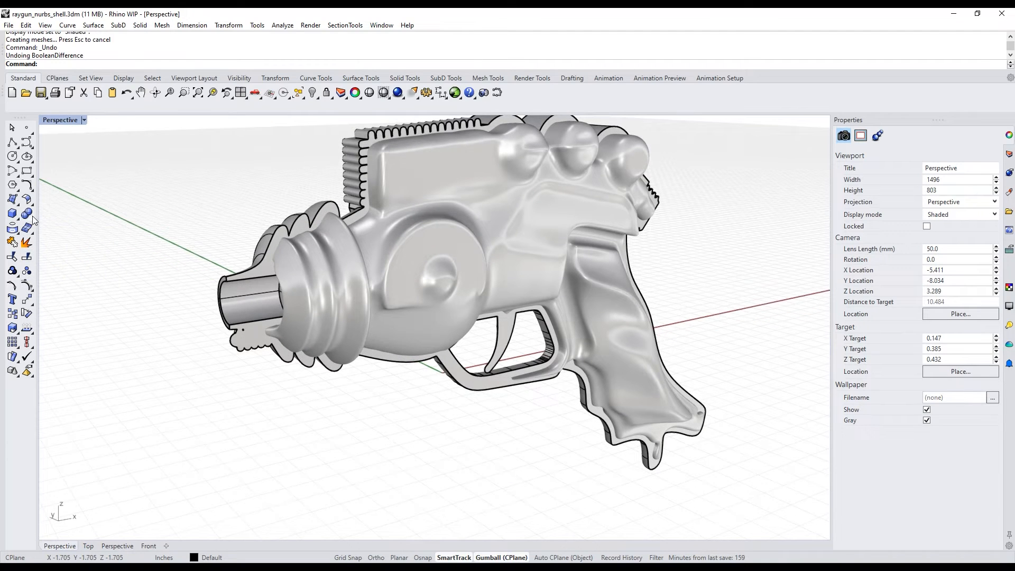
Subtract the NURBS core from the far-side gun half with BooleanDifference, setting DeleteInput to No.
click(32, 216)
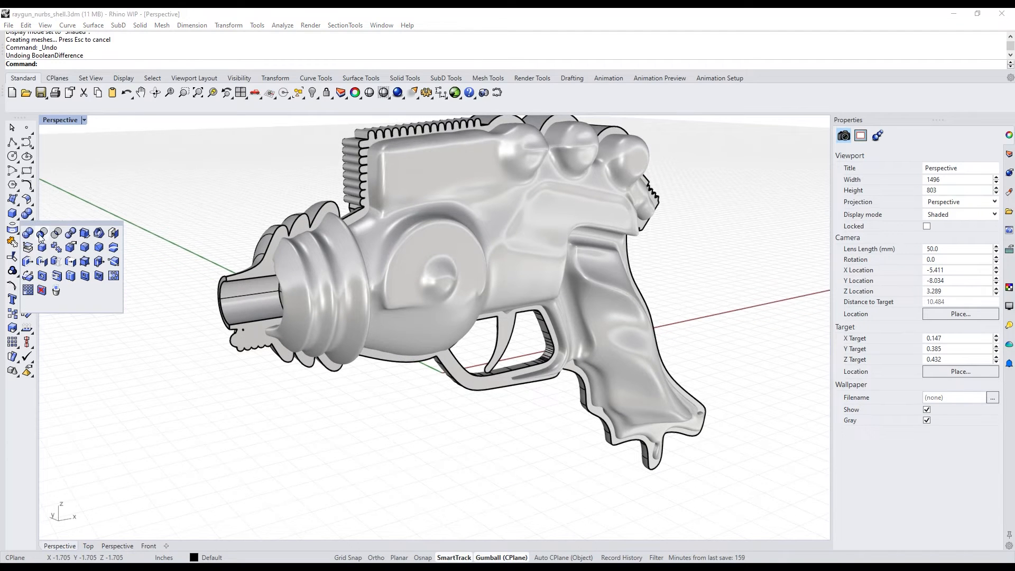
click(42, 234)
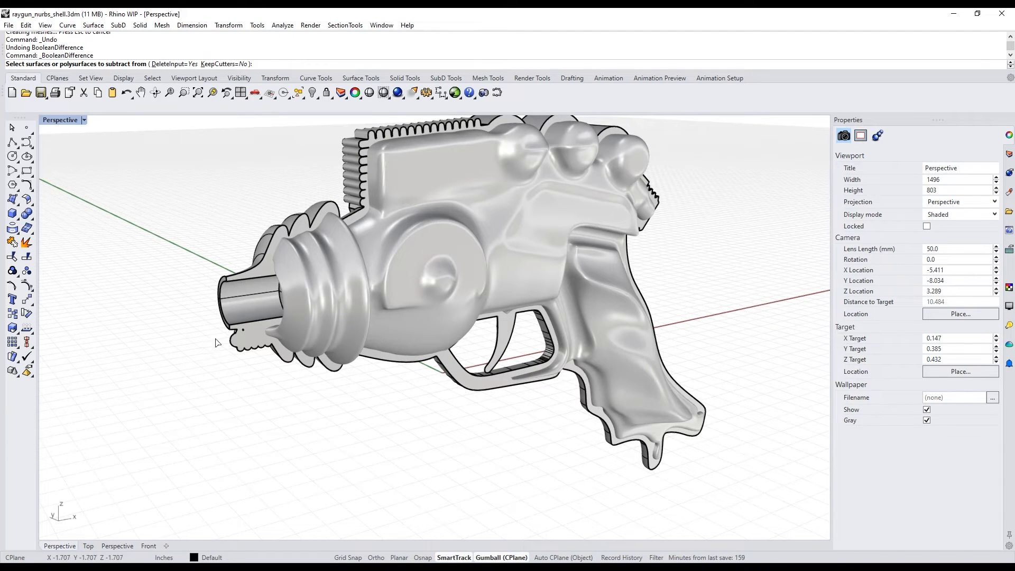
click(170, 65)
click(257, 342)
key(Return)
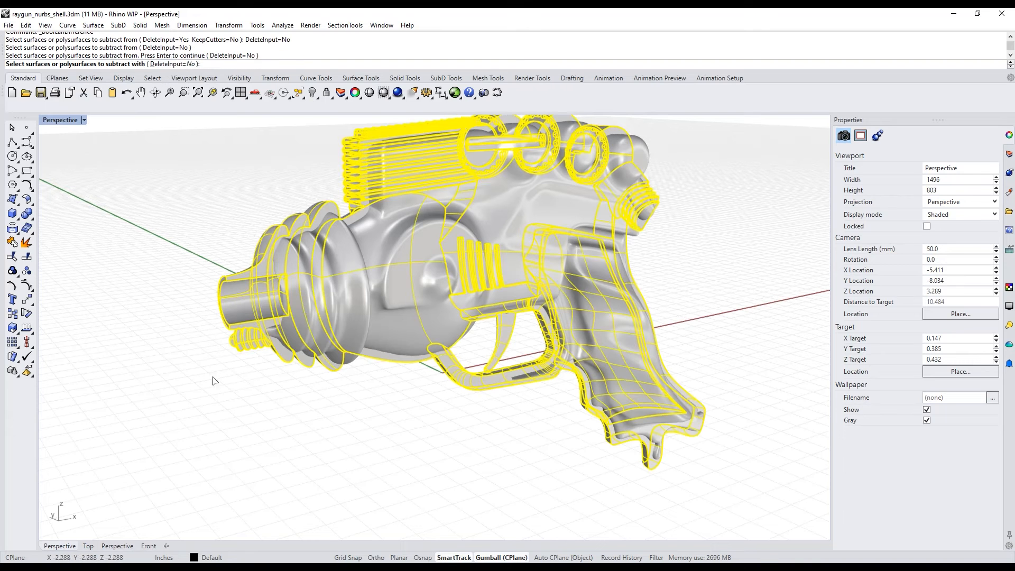
click(386, 344)
key(Return)
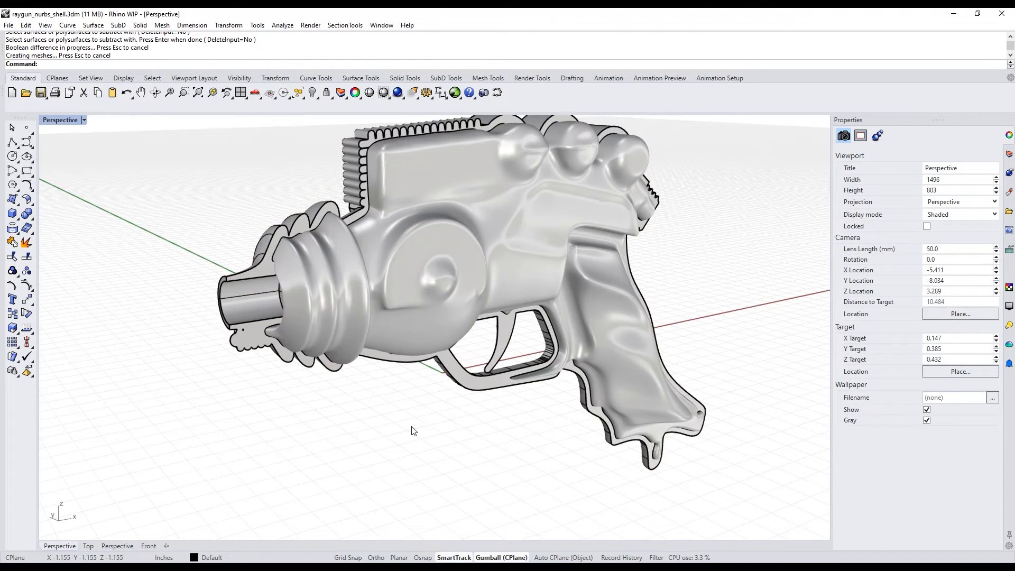
Show the hidden near-side gun half and hide both the solid and hollowed versions of the far-side half.
text(v)
key(Return)
right_drag(331, 415, 417, 372)
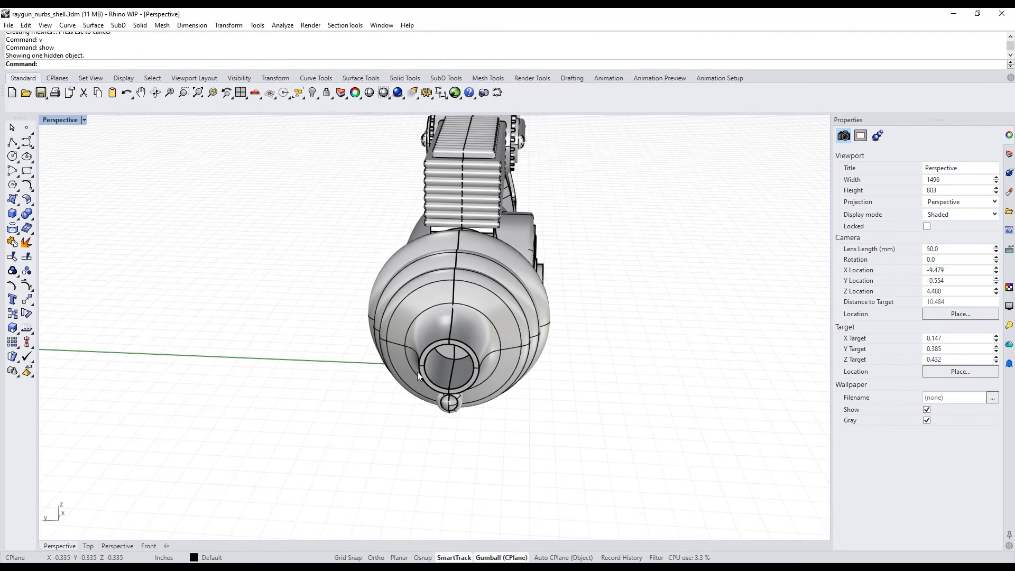
click(406, 344)
key(Return)
key(ctrl+h)
click(406, 344)
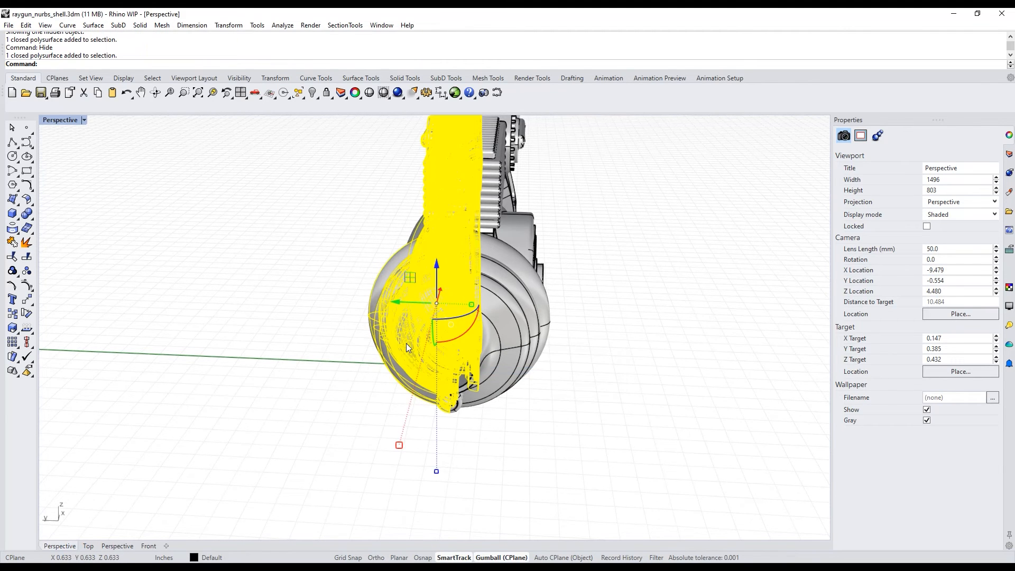
key(ctrl+h)
right_drag(406, 343, 495, 333)
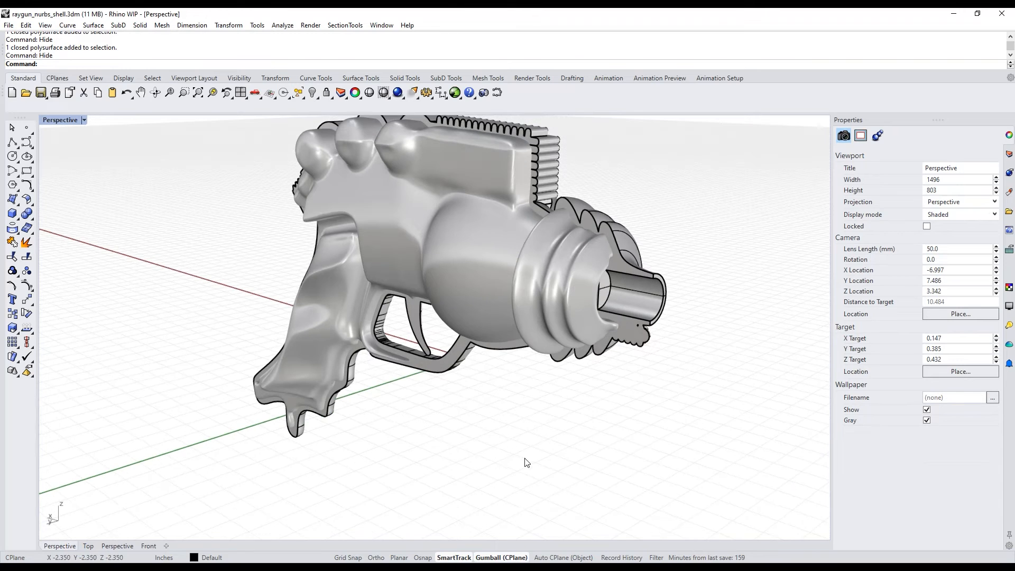
Subtract the NURBS core from the near-side gun half with BooleanDifference, keeping the input objects.
click(32, 216)
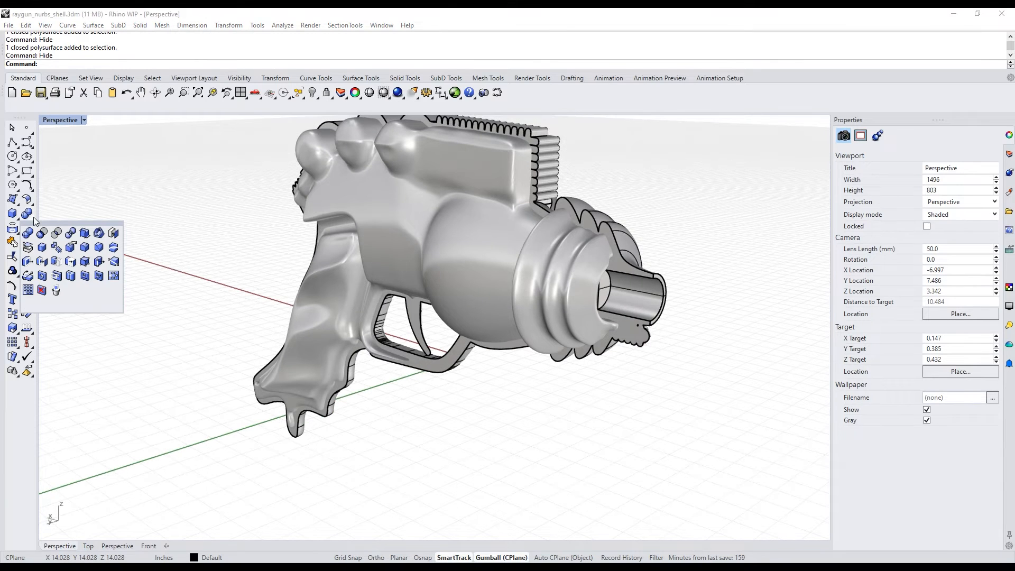
click(43, 233)
click(652, 339)
key(Return)
click(572, 318)
key(Return)
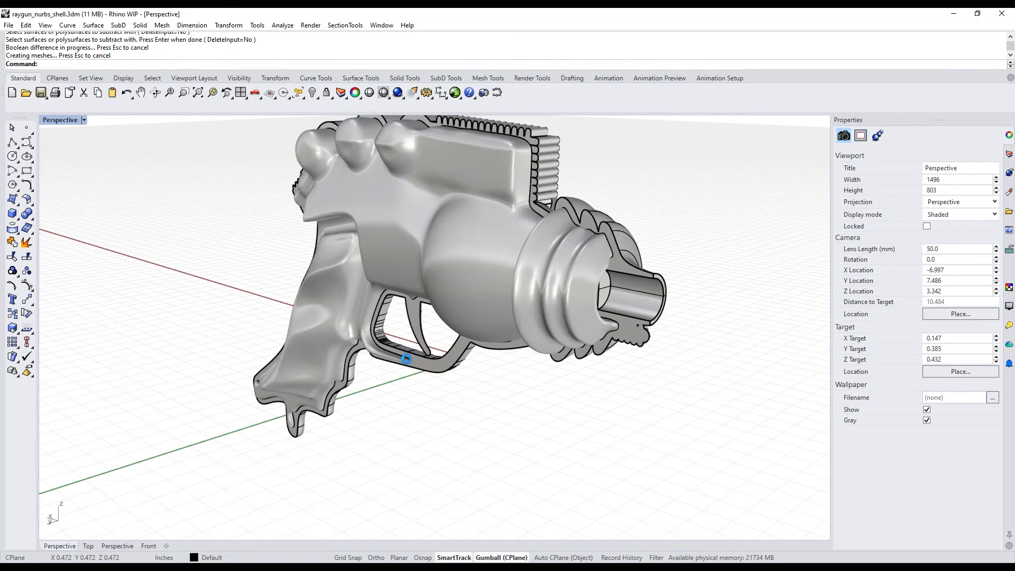
Delete the NURBS core and the original solid version of the near-side half, keeping the hollowed one.
click(408, 262)
key(Delete)
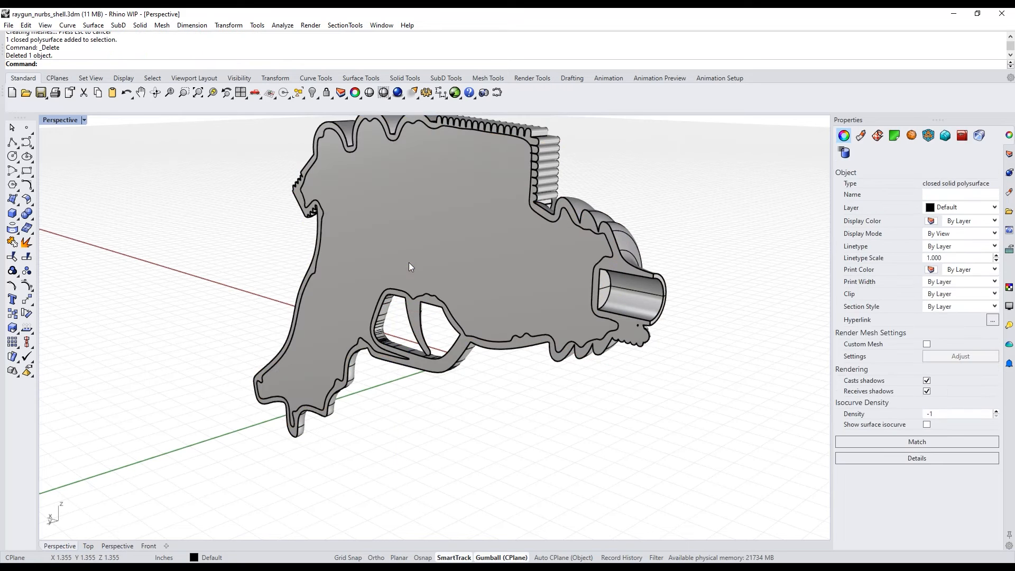
click(468, 261)
click(512, 334)
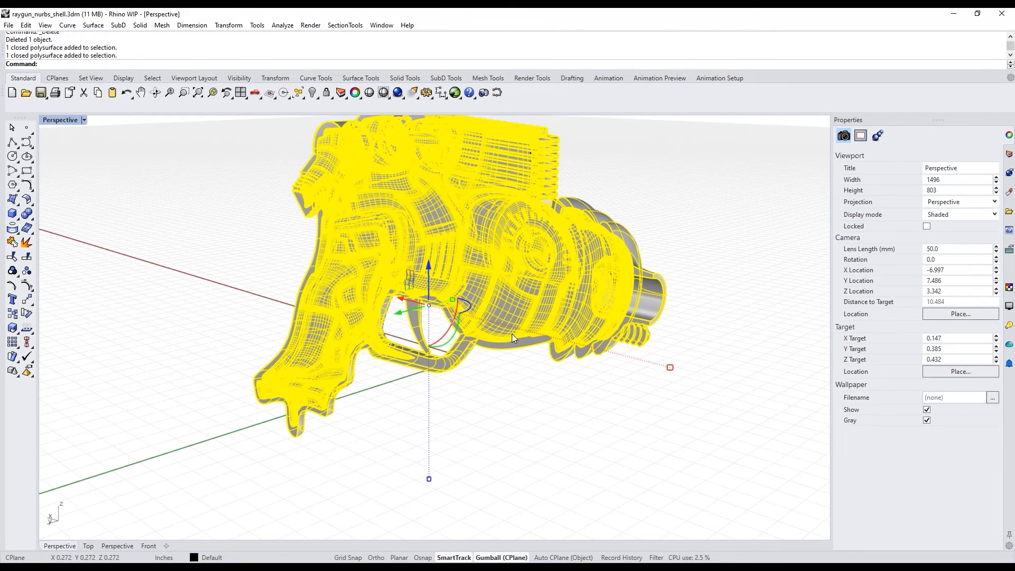
click(509, 316)
key(Delete)
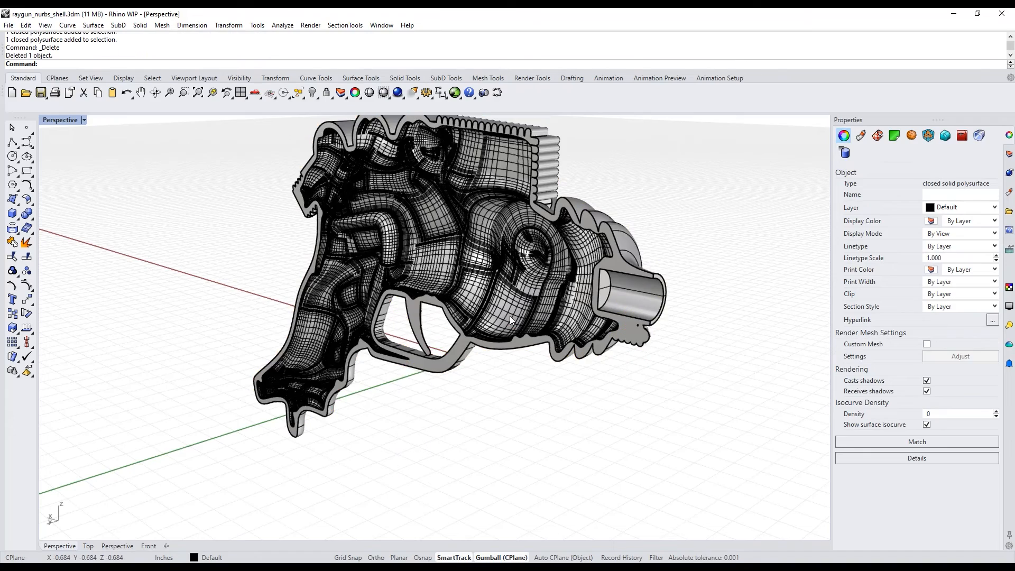
Show the hidden solid and hollowed versions of the far-side gun half.
right_drag(510, 315, 413, 348)
text(show)
key(Return)
Try deleting one of the two overlapping far-side polysurfaces and move the near-side half away to compare them.
click(411, 347)
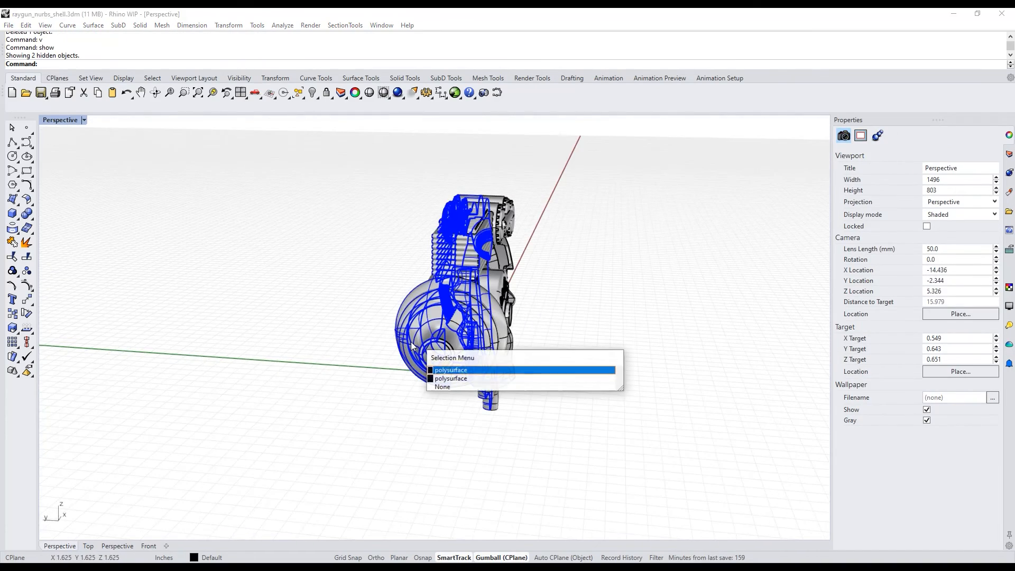
click(448, 378)
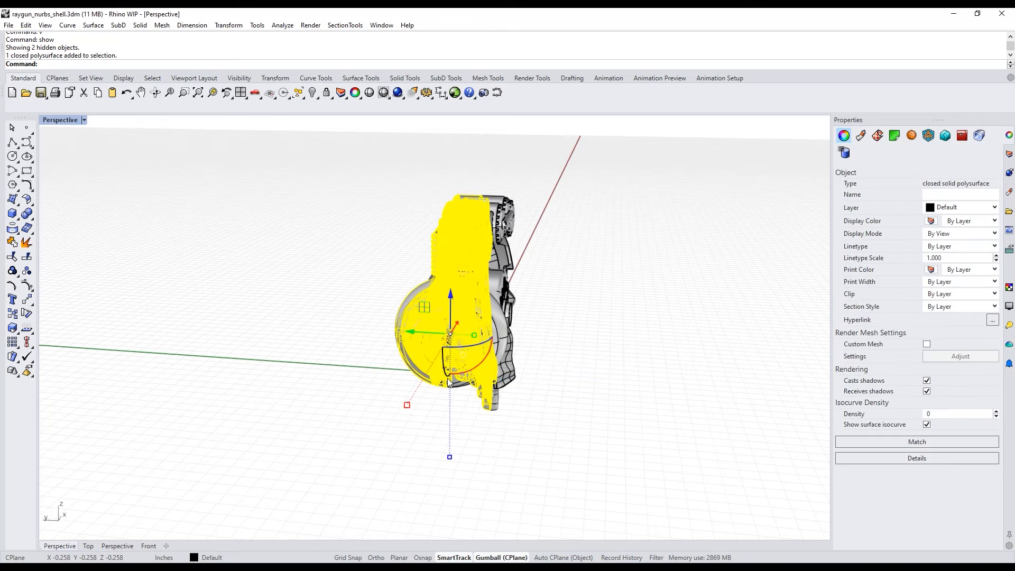
key(Delete)
click(487, 343)
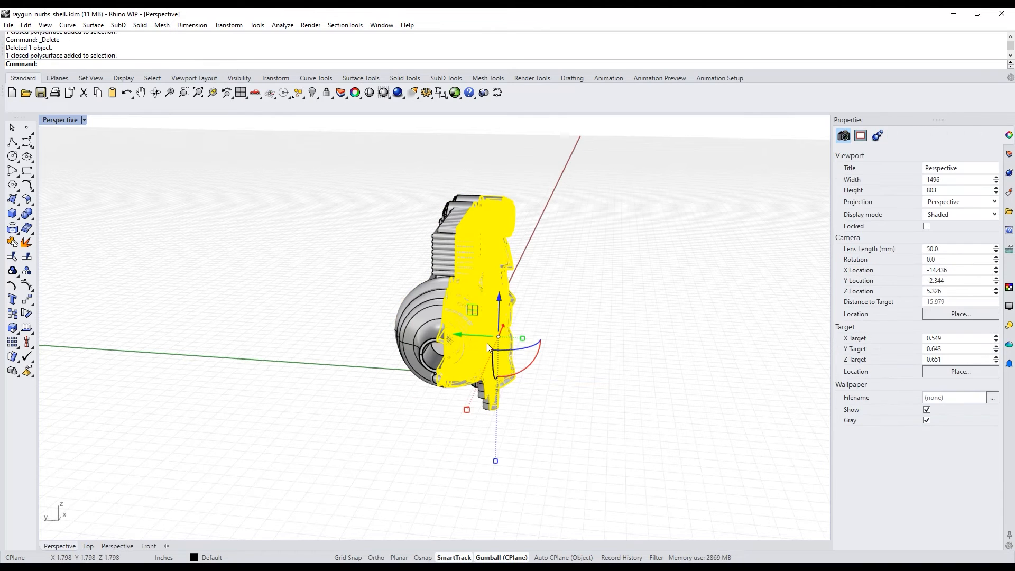
drag(462, 333, 609, 344)
click(532, 403)
right_drag(532, 402, 509, 411)
click(455, 330)
click(477, 452)
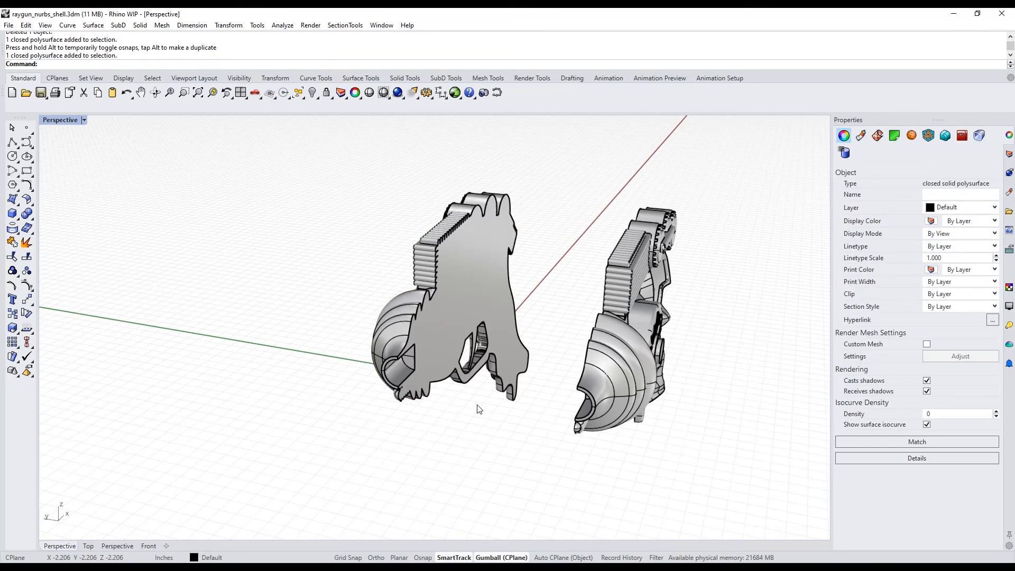
Undo the last move of the gun half and the polysurface deletion.
key(ctrl+z)
key(ctrl+z)
click(434, 443)
right_drag(434, 443, 477, 376)
Delete the solid original polysurface that overlaps the hollowed far-side gun half.
click(477, 376)
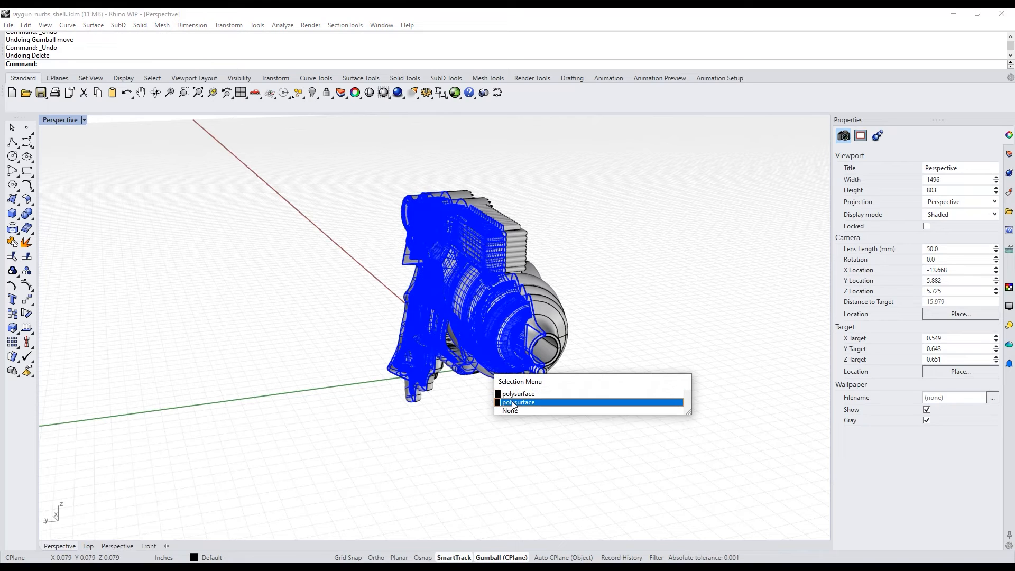
click(513, 402)
key(Delete)
Move the two hollowed gun halves apart along the Y axis to expose their interiors.
click(492, 345)
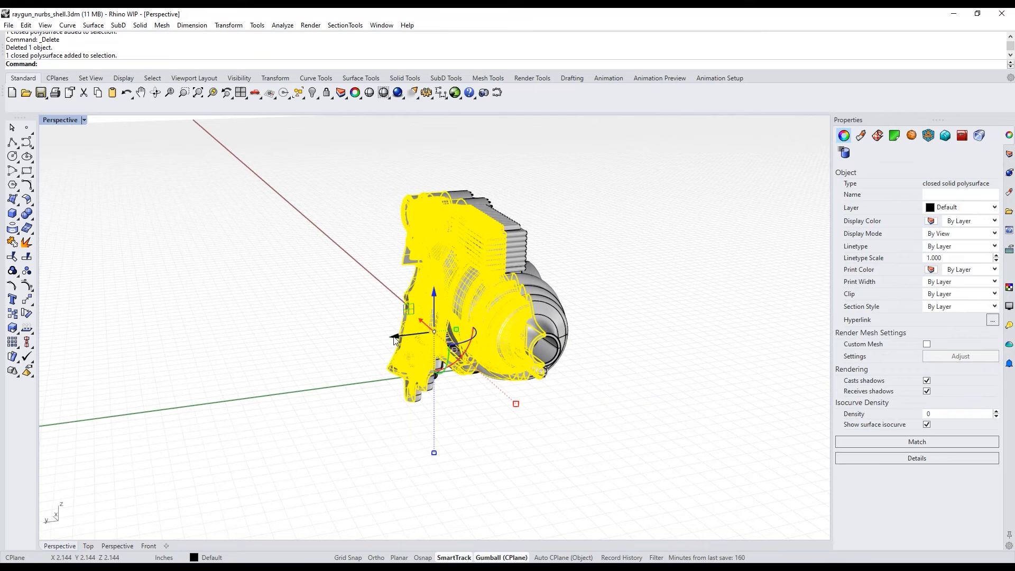
drag(395, 336, 293, 348)
click(534, 421)
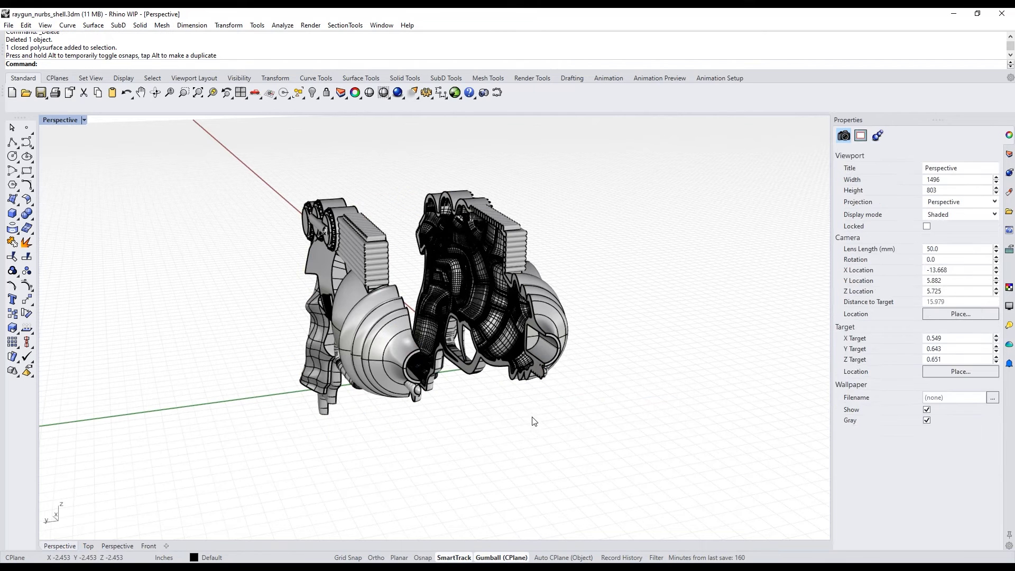
click(512, 349)
drag(429, 334, 506, 439)
click(505, 436)
right_drag(505, 436, 450, 443)
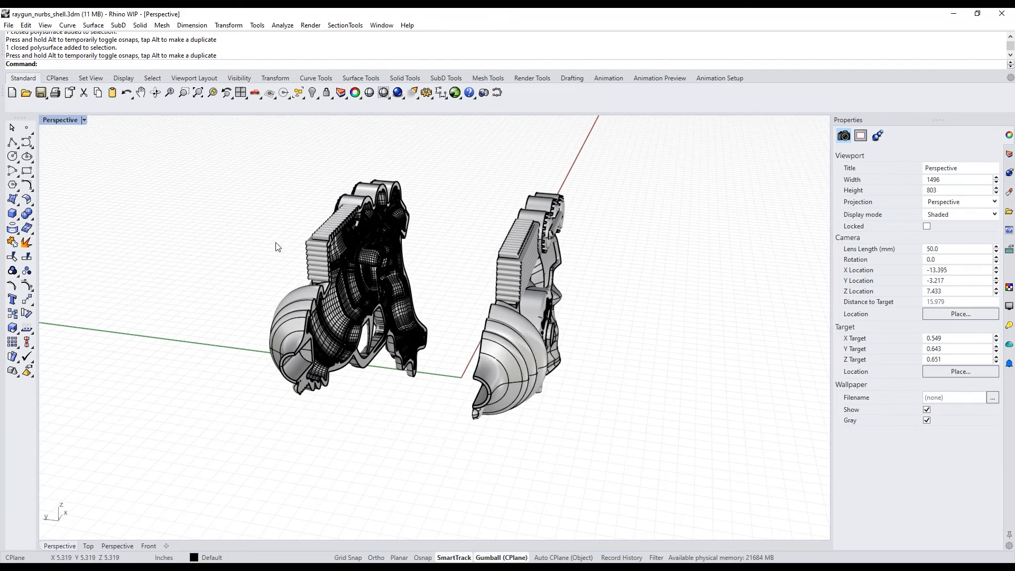
Switch the Perspective viewport to Rendered display mode and turn off its surface edges and surface isocurves.
right_click(73, 121)
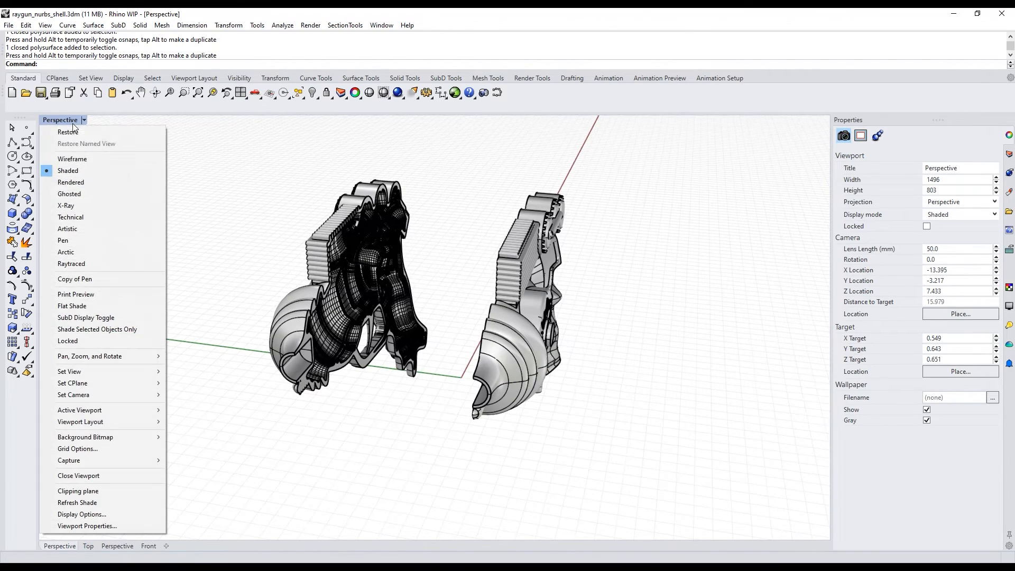
click(70, 182)
right_drag(396, 378, 664, 313)
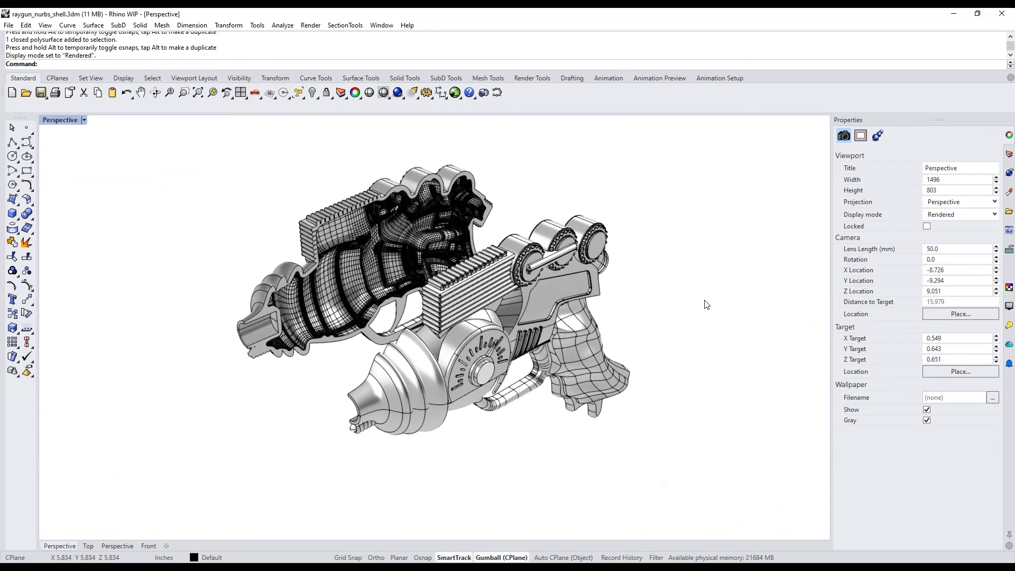
click(1009, 306)
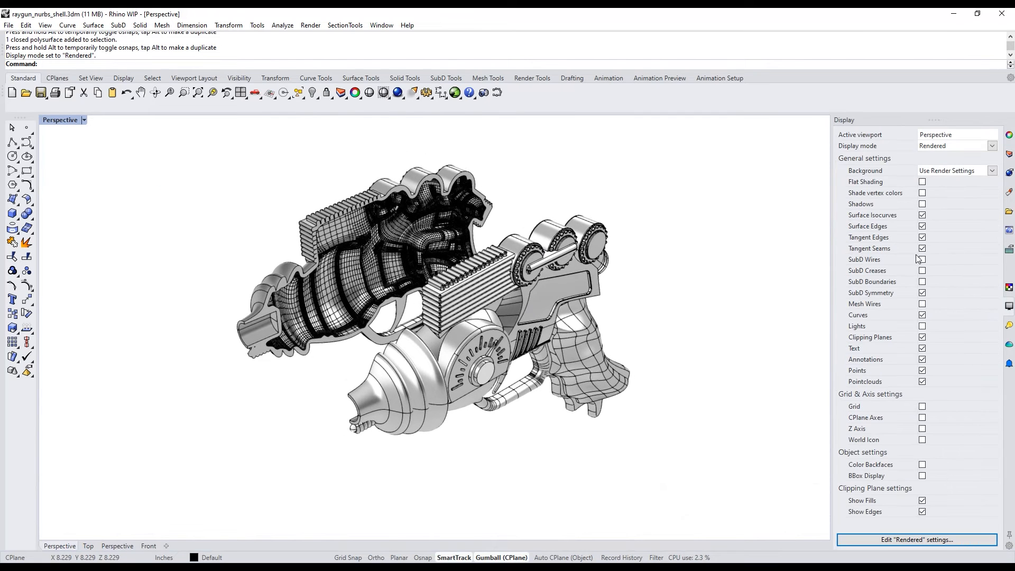
click(922, 225)
click(922, 214)
Examine the hollowed interior up close, especially the wall thickness and cut edges around the trigger guard and barrel.
right_drag(707, 388, 680, 331)
scroll(616, 356, up, 6)
right_drag(608, 402, 521, 321)
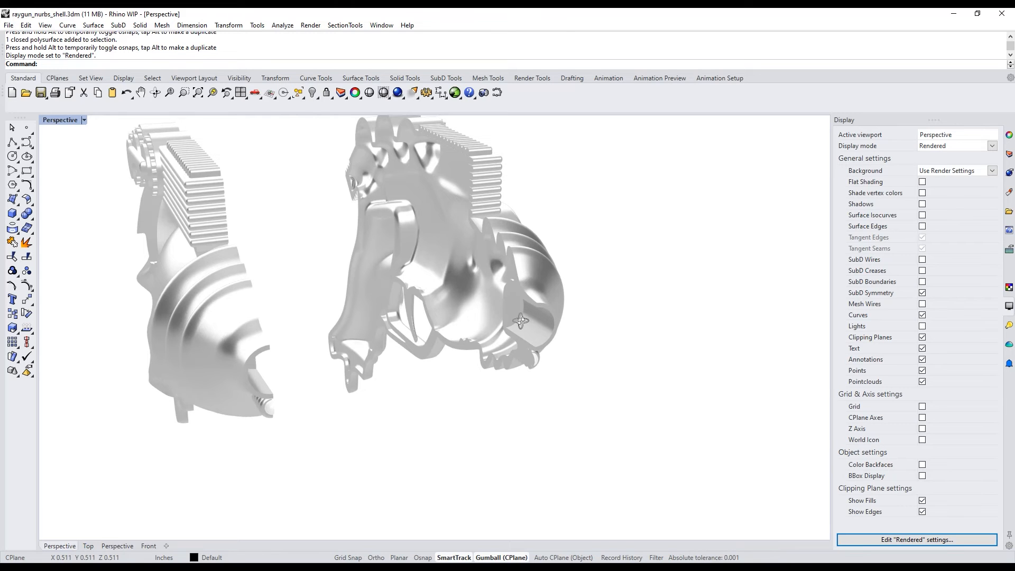
scroll(476, 349, up, 8)
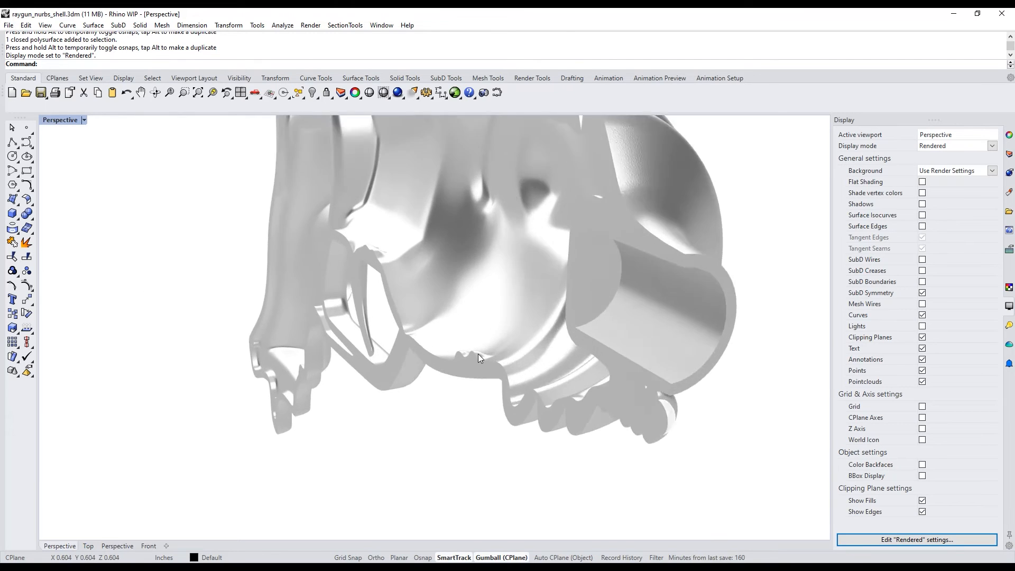
scroll(480, 368, down, 3)
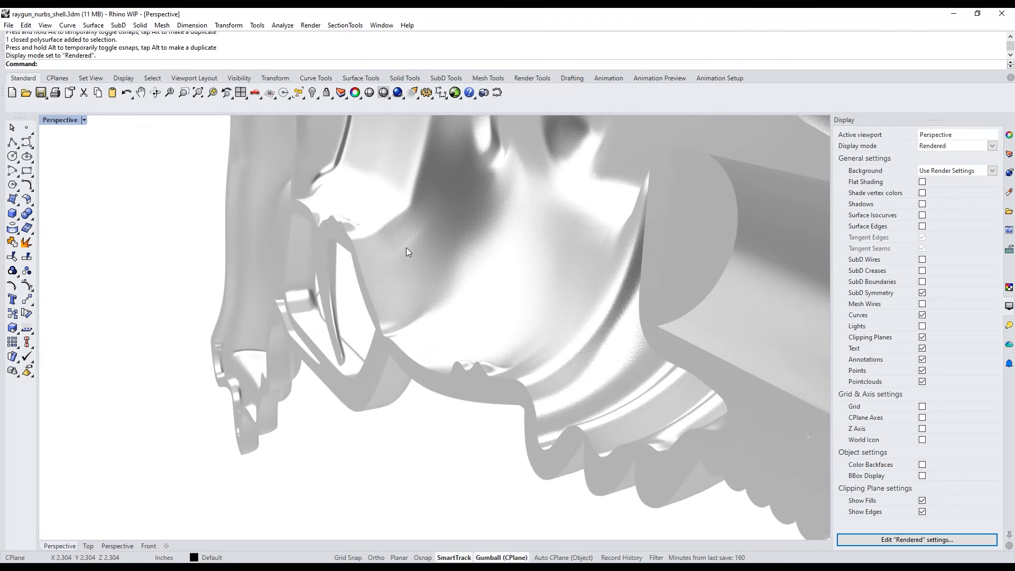
scroll(407, 249, down, 5)
scroll(582, 407, down, 6)
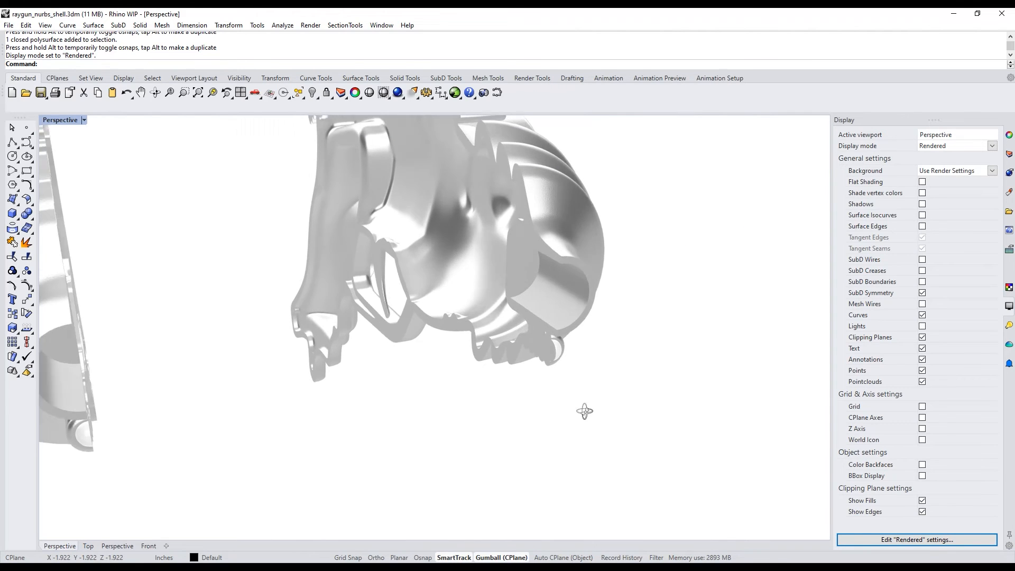
mouse_move(563, 409)
right_down()
mouse_move(564, 418)
mouse_move(329, 268)
mouse_move(358, 270)
mouse_move(505, 384)
mouse_move(498, 406)
mouse_move(419, 401)
mouse_move(552, 399)
right_up()
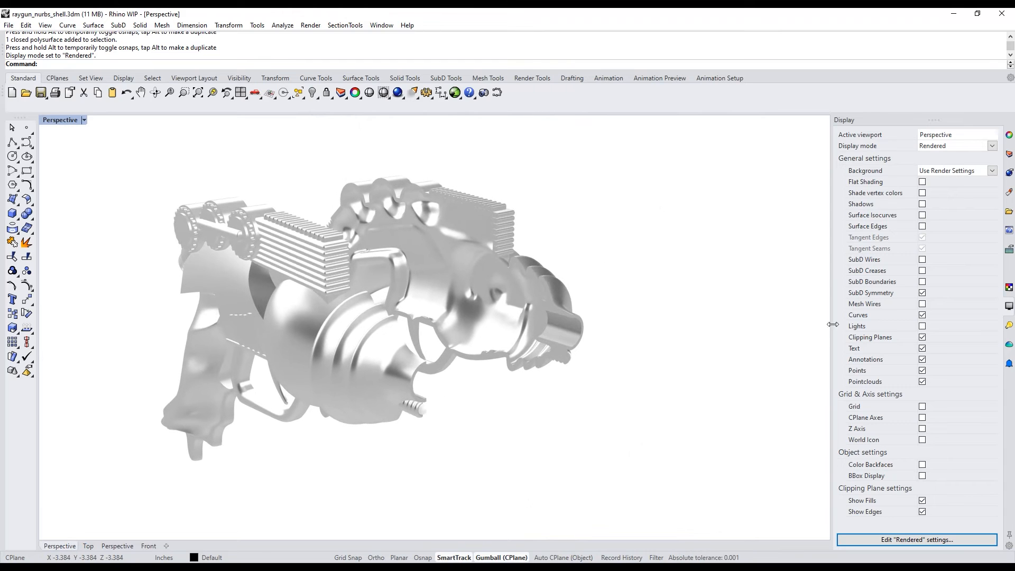
Turn the surface isocurves back on in Rendered mode and check that each gun half is a closed polysurface.
click(923, 215)
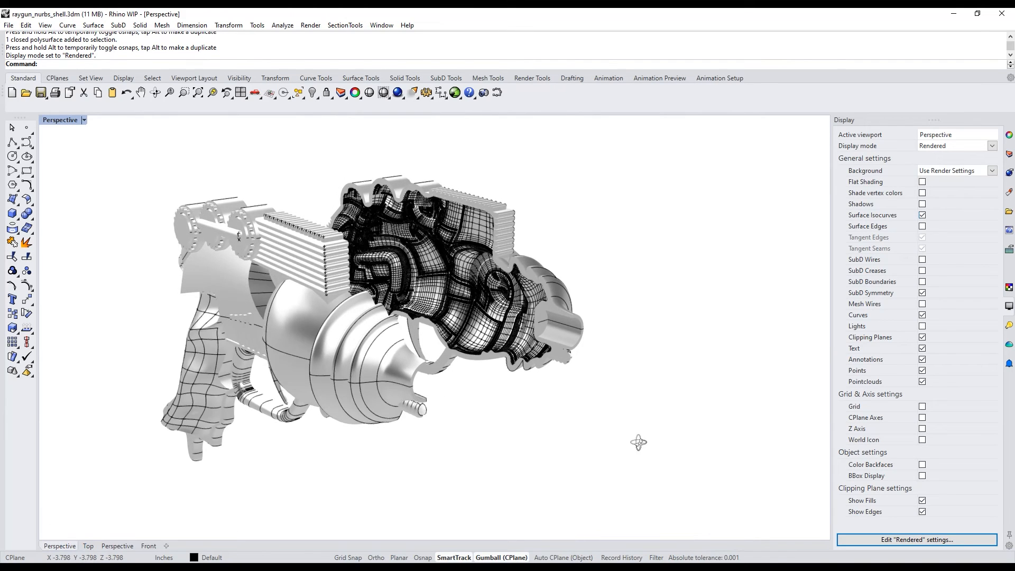
right_drag(639, 442, 560, 438)
click(549, 348)
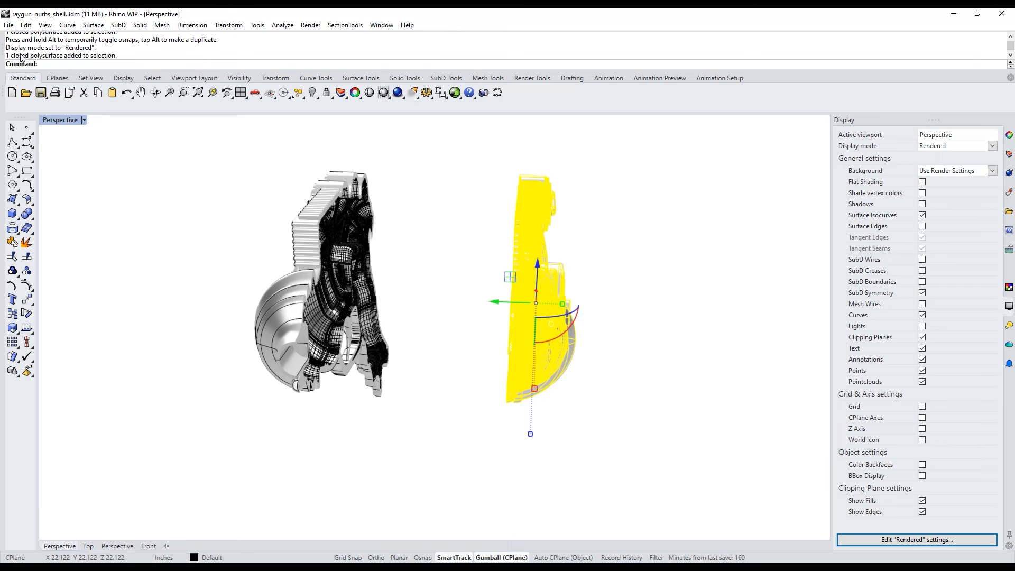
click(159, 277)
click(274, 296)
click(145, 268)
Inspect the separated hollow gun halves from both sides, comparing the inner shell surface with the outer detail.
right_drag(502, 476, 423, 473)
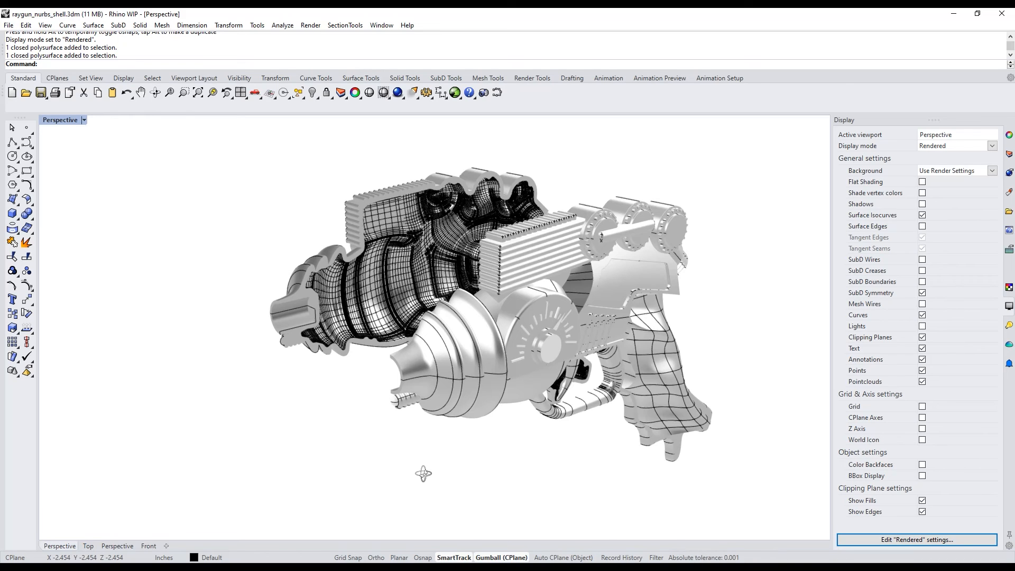
right_drag(287, 421, 276, 403)
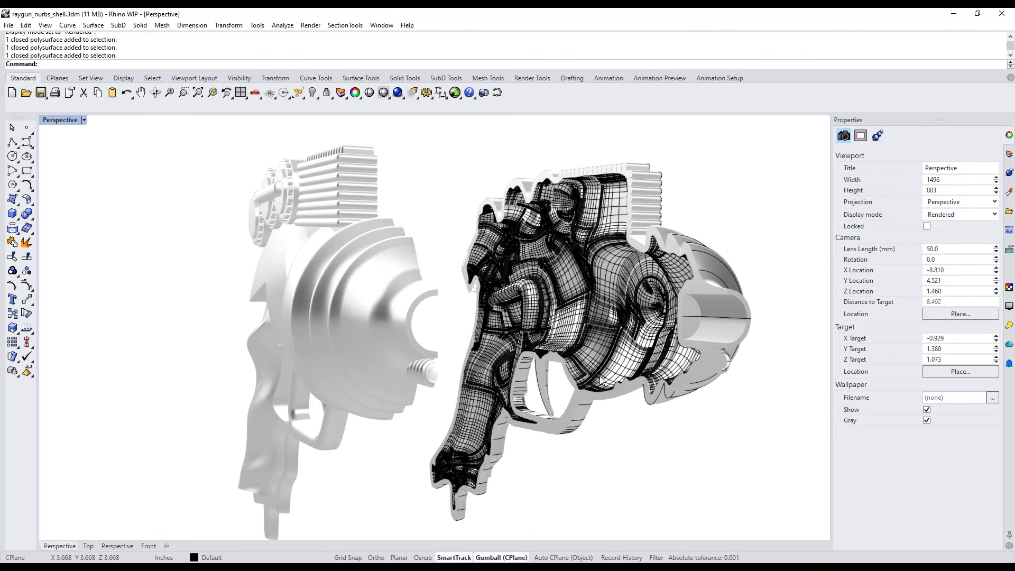
right_drag(600, 381, 451, 414)
scroll(533, 417, down, 3)
scroll(451, 362, up, 5)
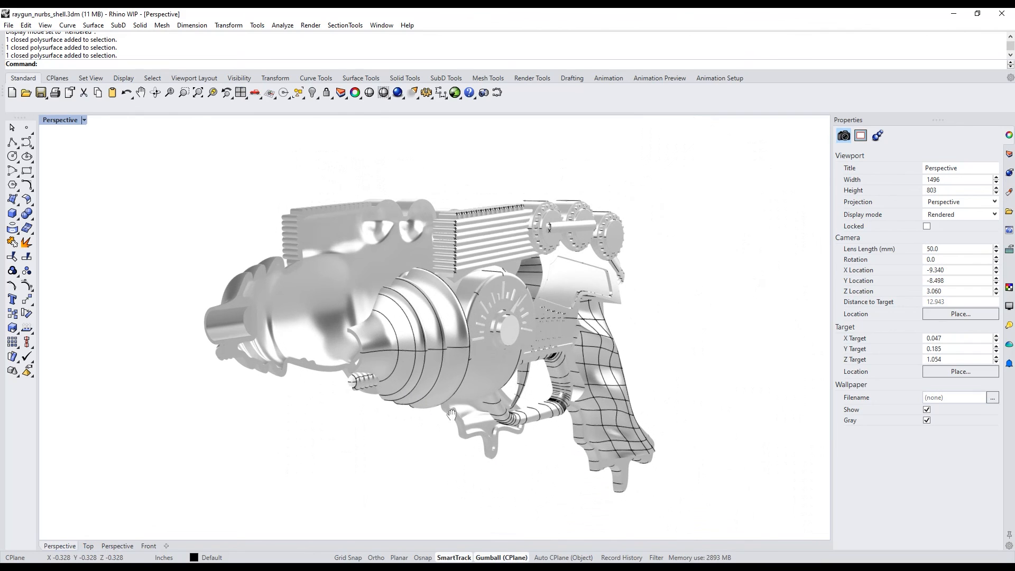